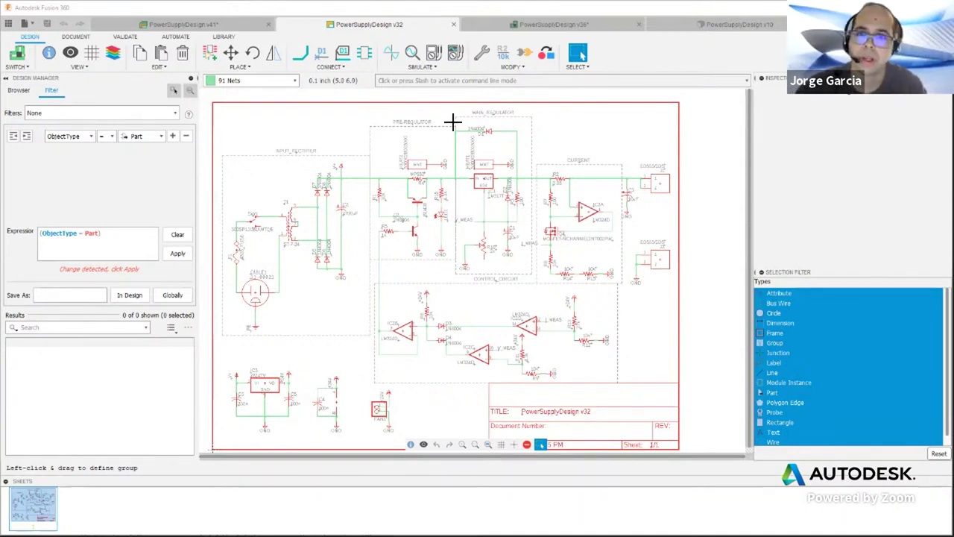
# - Switch to the PowerSupplyDesign PCB board layout
pyautogui.click(530, 30)
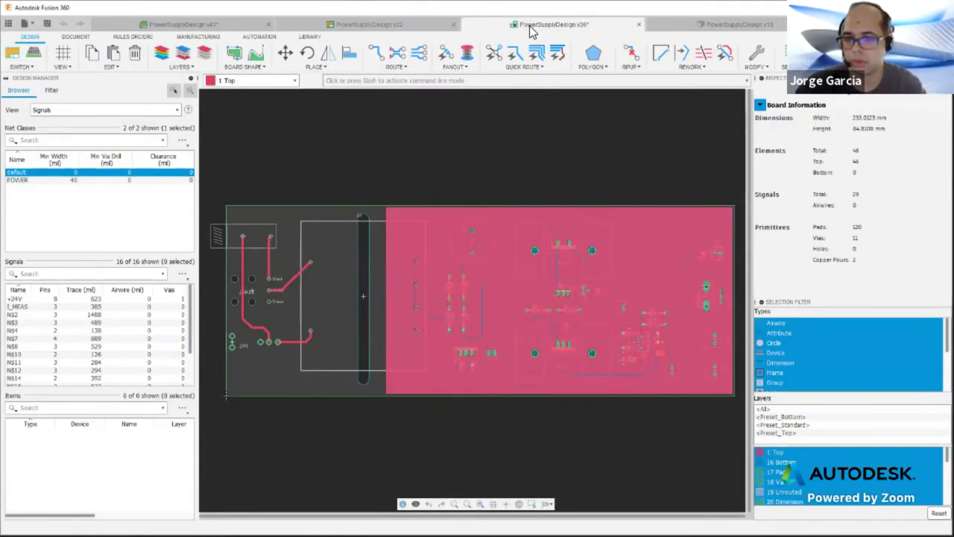
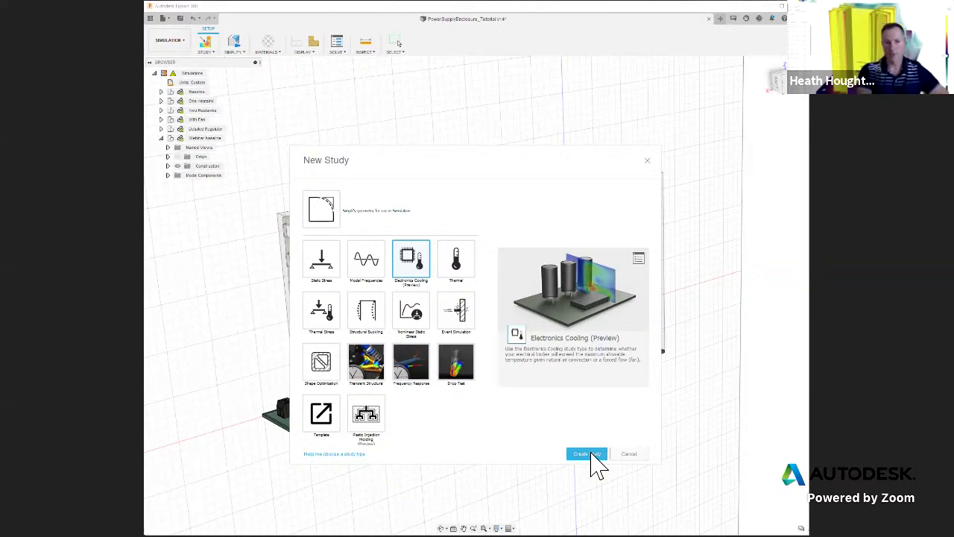
# - Create an Electronics Cooling (Preview) study for the power supply enclosure model
pyautogui.click(590, 453)
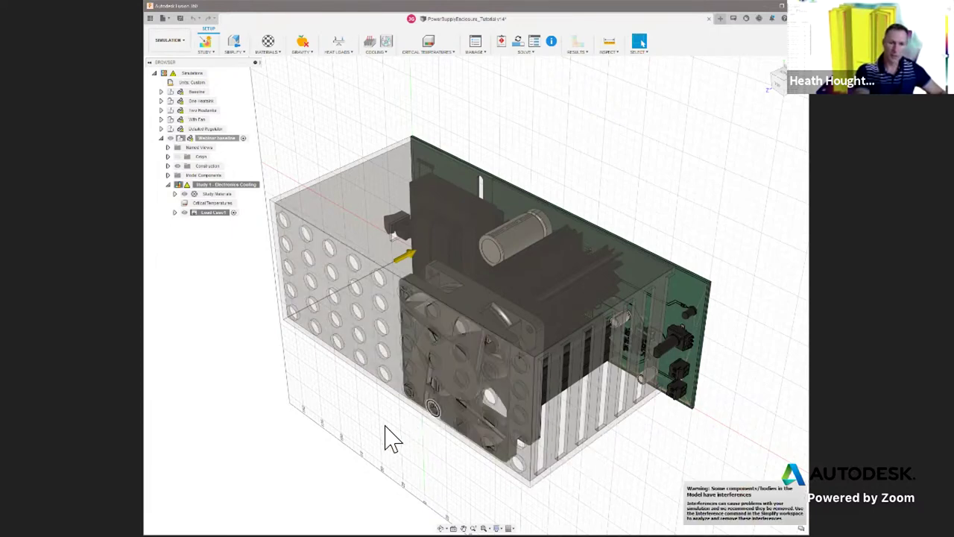
pyautogui.keyDown('shift'); pyautogui.moveTo(381, 431); pyautogui.dragTo(637, 406, button='middle'); pyautogui.keyUp('shift')
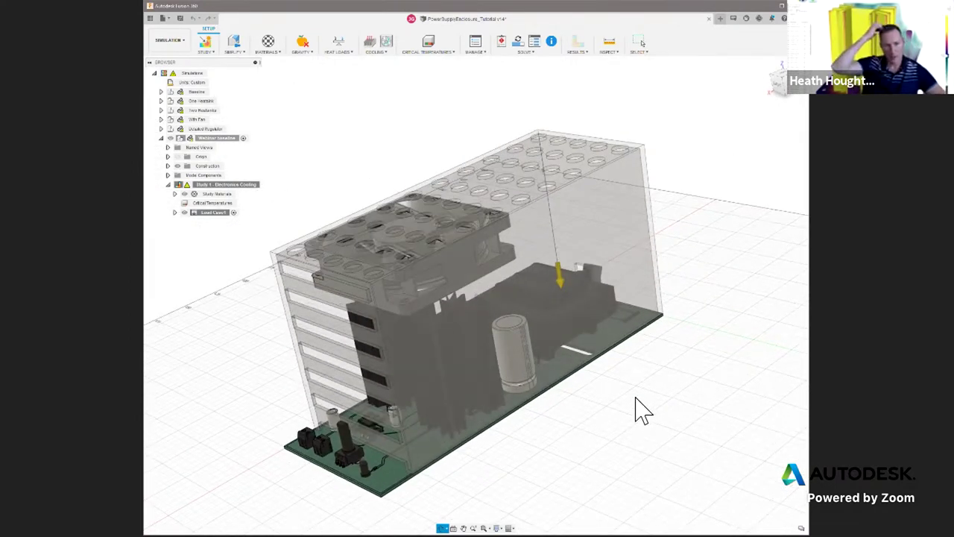
pyautogui.press('Escape')
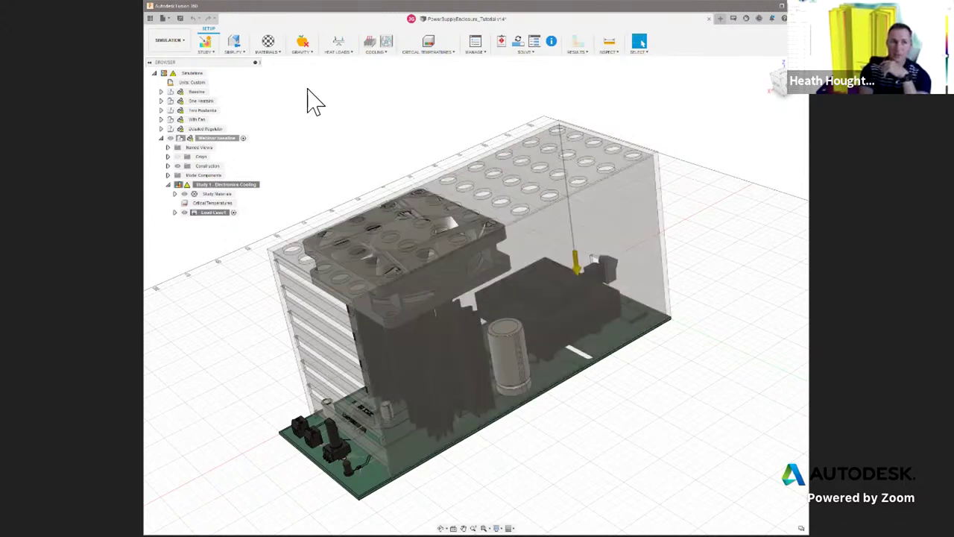
# - Start simplifying the simulation model and hide the transparent enclosure body around the board
pyautogui.click(235, 39)
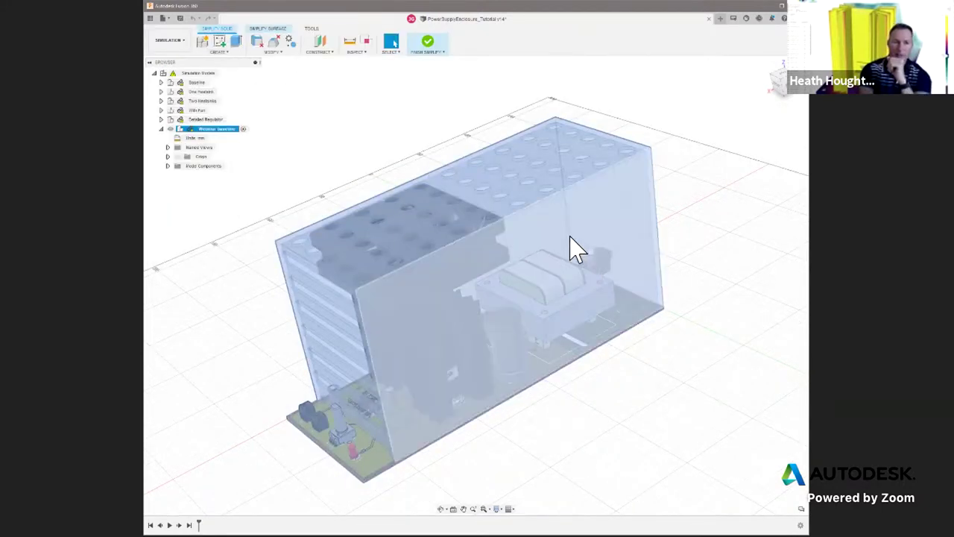
pyautogui.click(593, 236)
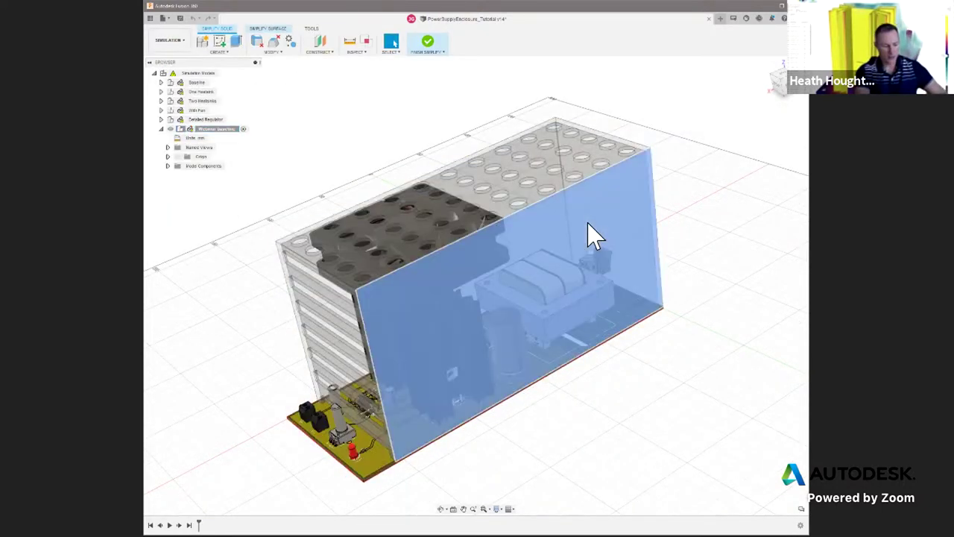
pyautogui.press('Delete')
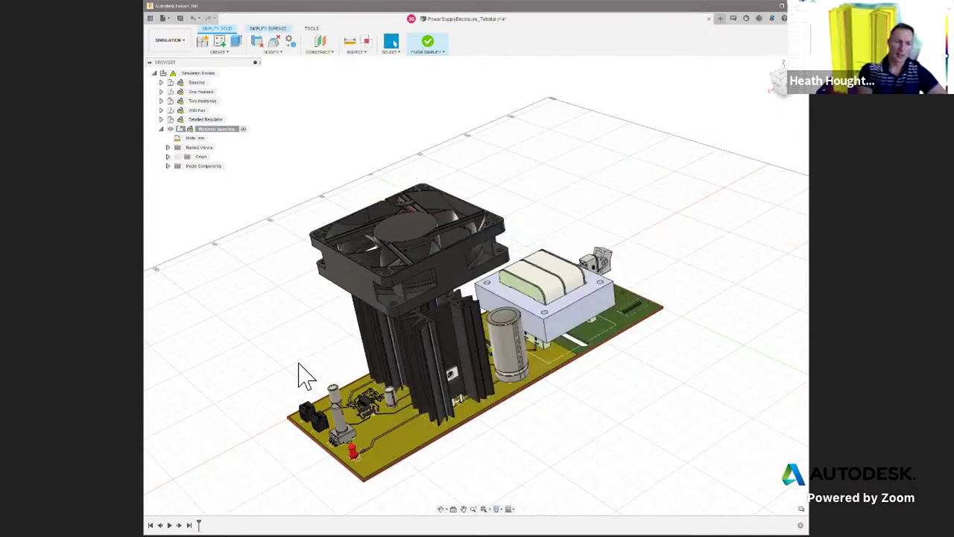
# - Remove the fan above the heatsinks from the simplified model
pyautogui.click(359, 286)
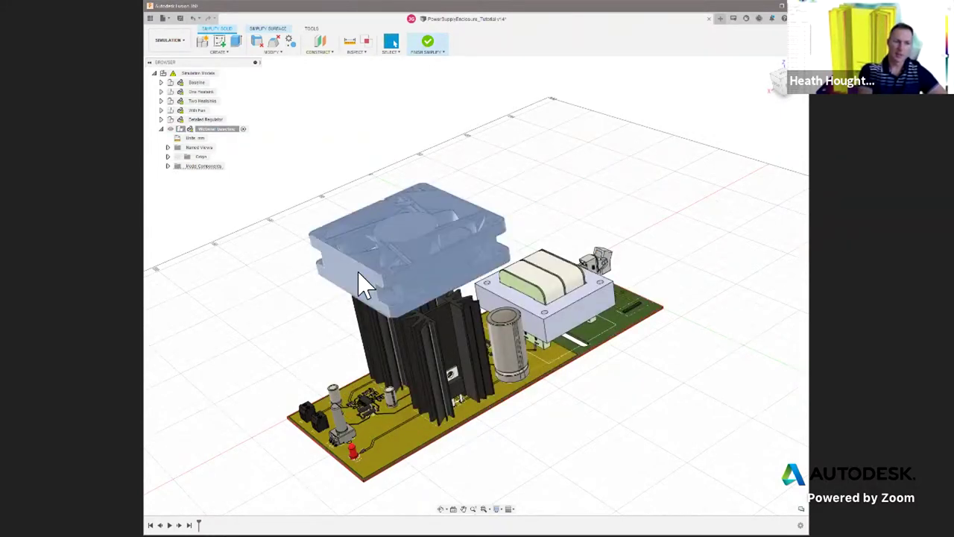
pyautogui.rightClick(360, 285)
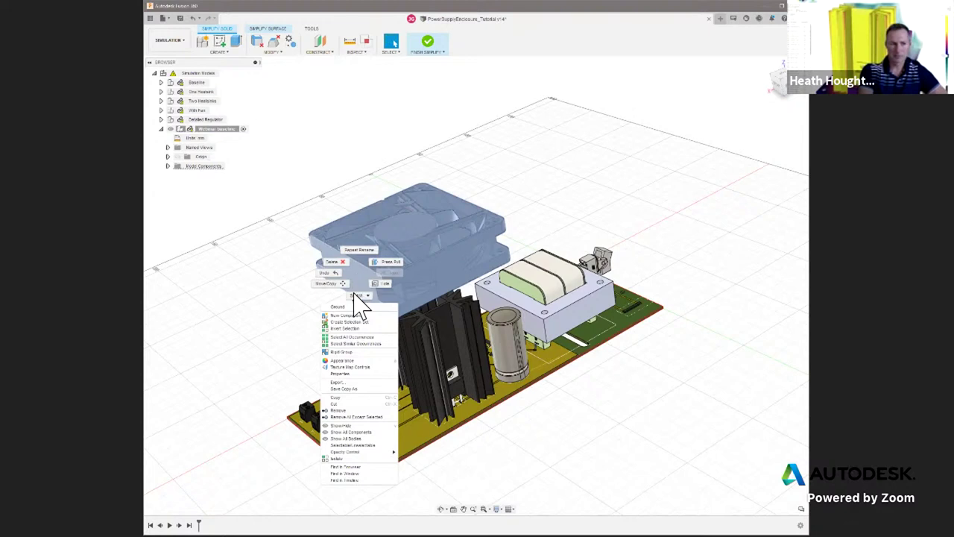
pyautogui.click(346, 410)
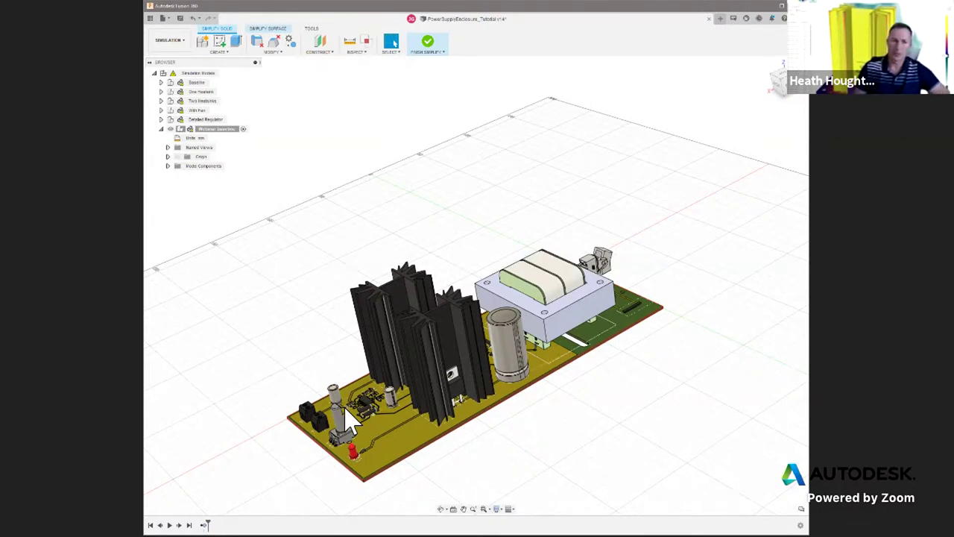
# - Remove both black finned heatsinks from the simplified model
pyautogui.click(407, 305)
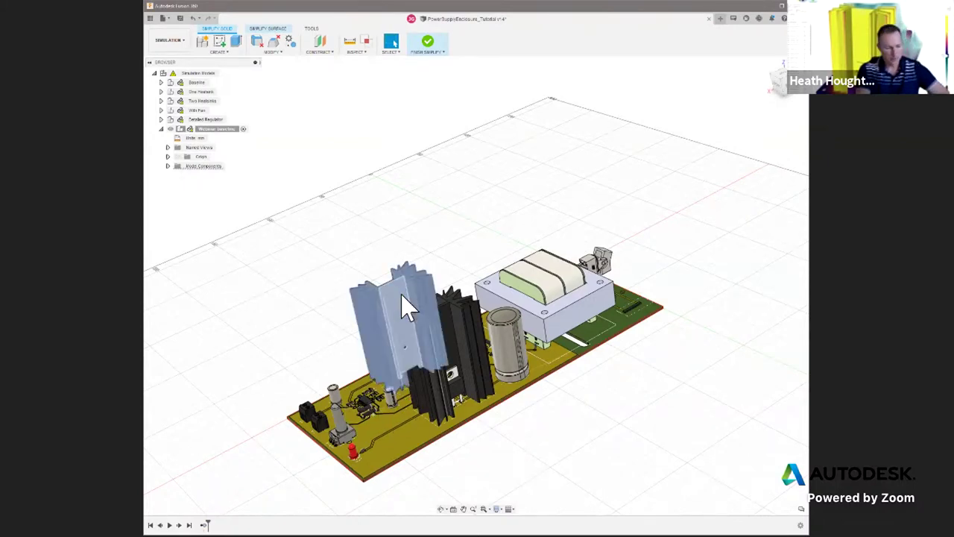
pyautogui.rightClick(402, 295)
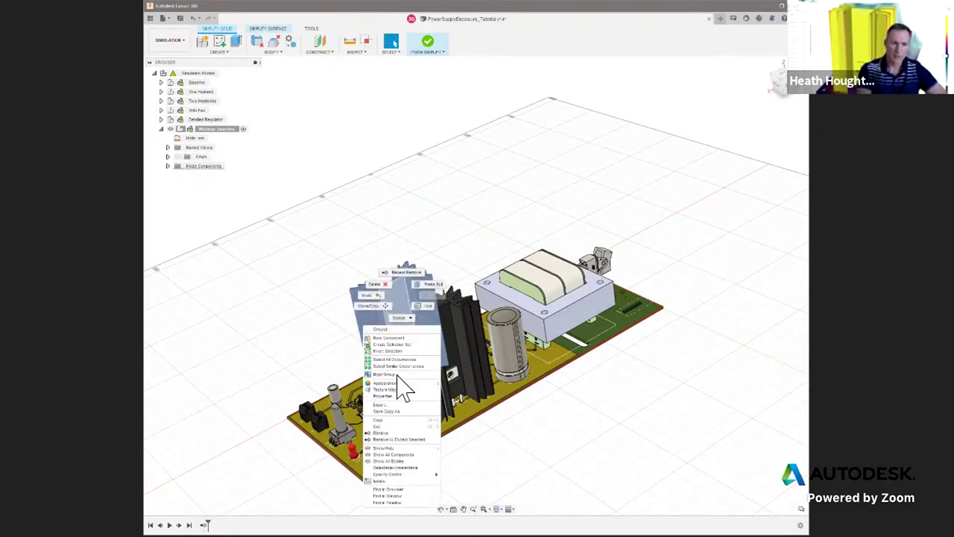
pyautogui.click(384, 433)
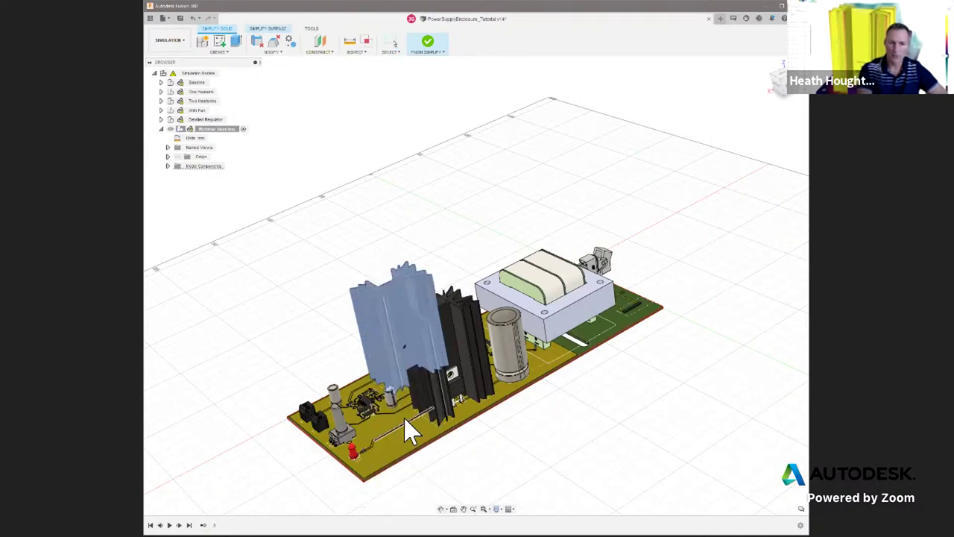
pyautogui.click(450, 341)
pyautogui.rightClick(450, 338)
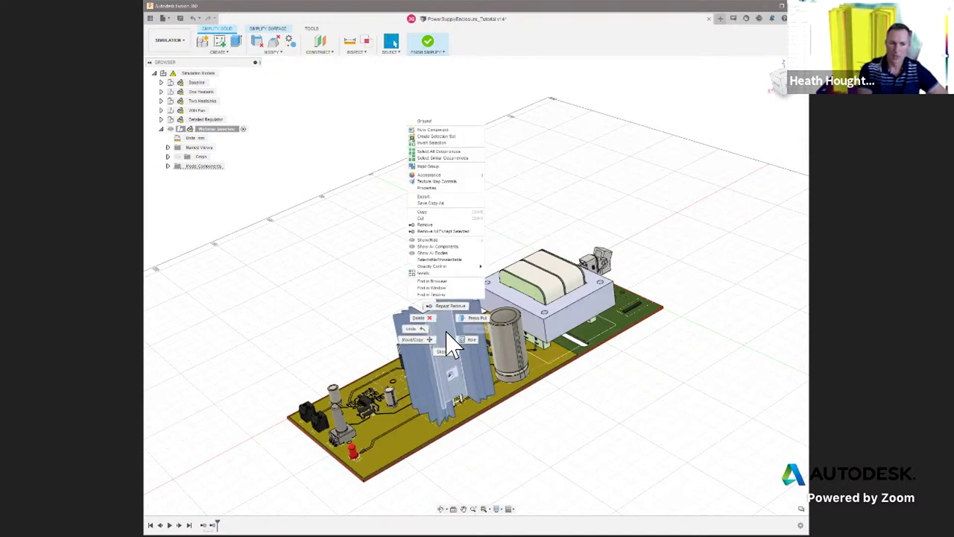
pyautogui.click(425, 224)
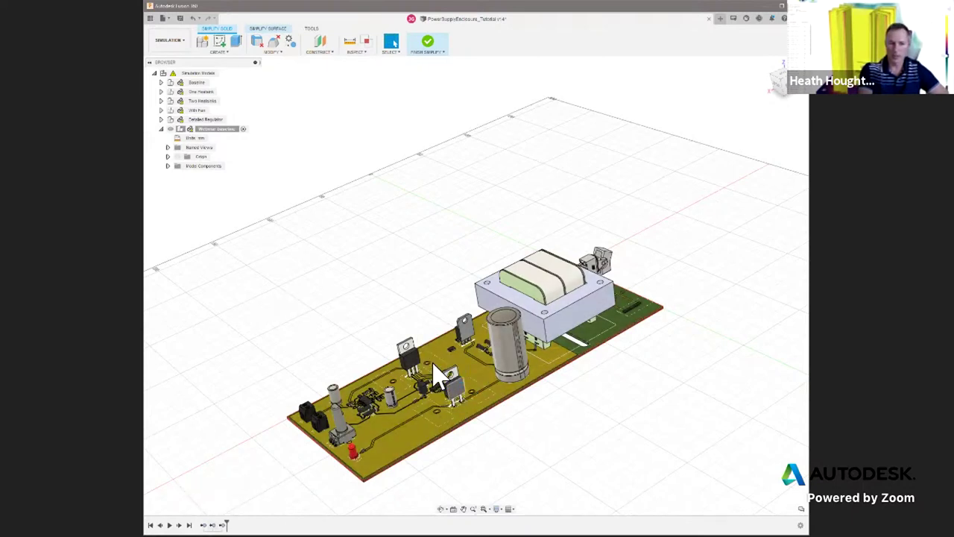
# - Remove the TO-220 component nearest the board's front edge from the simplified model
pyautogui.scroll(3, 421, 370)
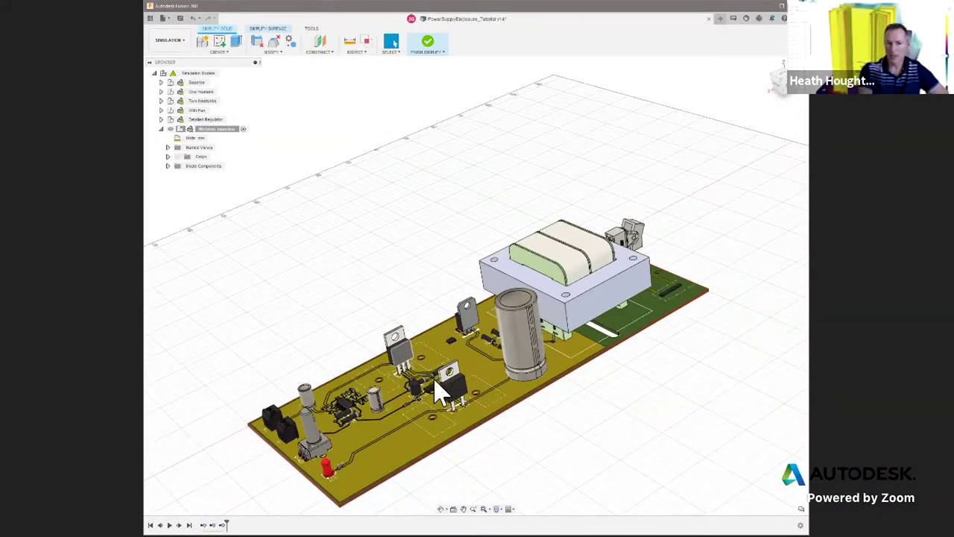
pyautogui.click(458, 403)
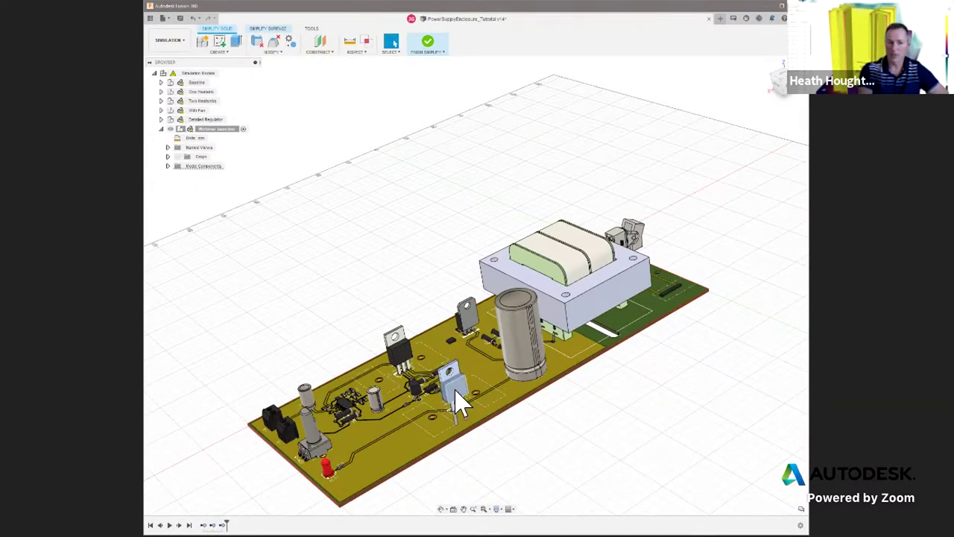
pyautogui.rightClick(457, 402)
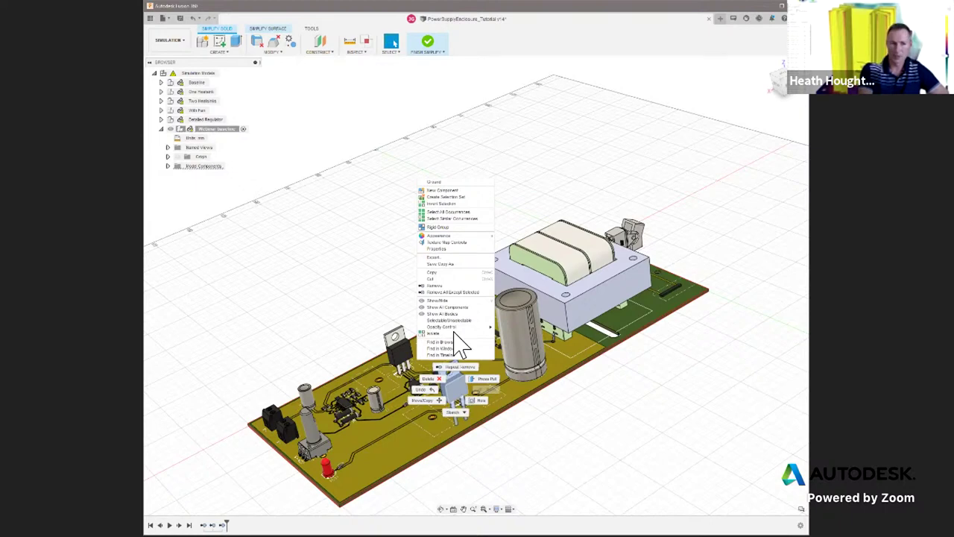
pyautogui.click(446, 286)
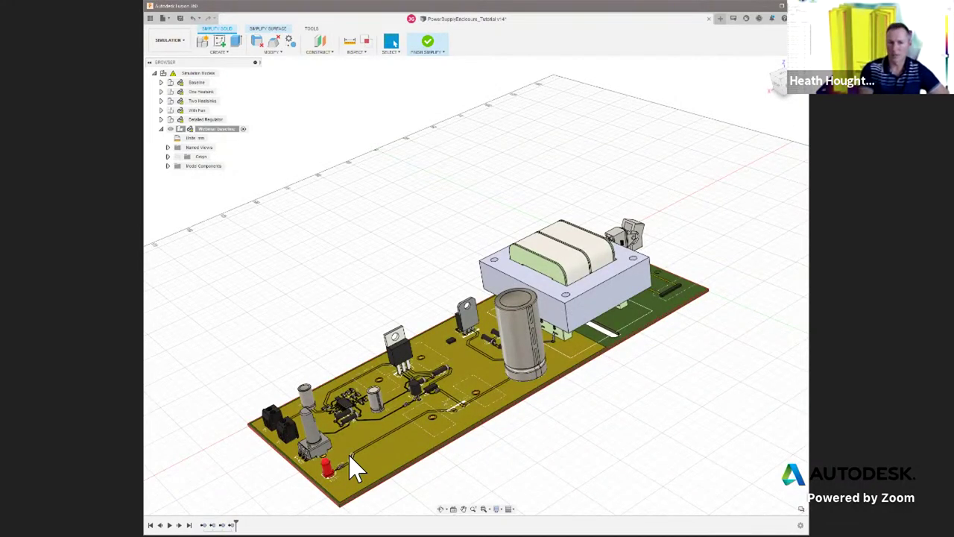
# - Show the enclosure body Body2 under Model Components and finish simplifying the model
pyautogui.scroll(-3, 447, 277)
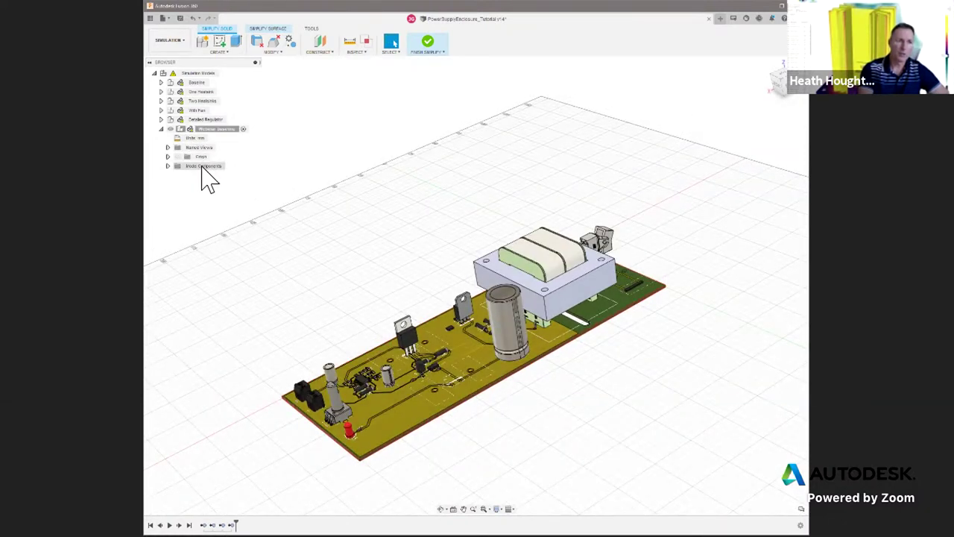
pyautogui.click(167, 166)
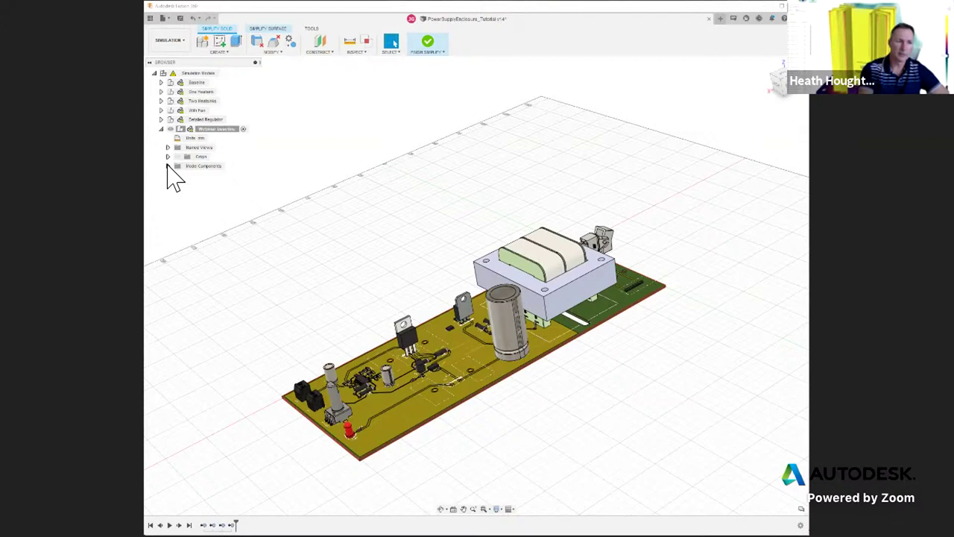
pyautogui.rightClick(207, 176)
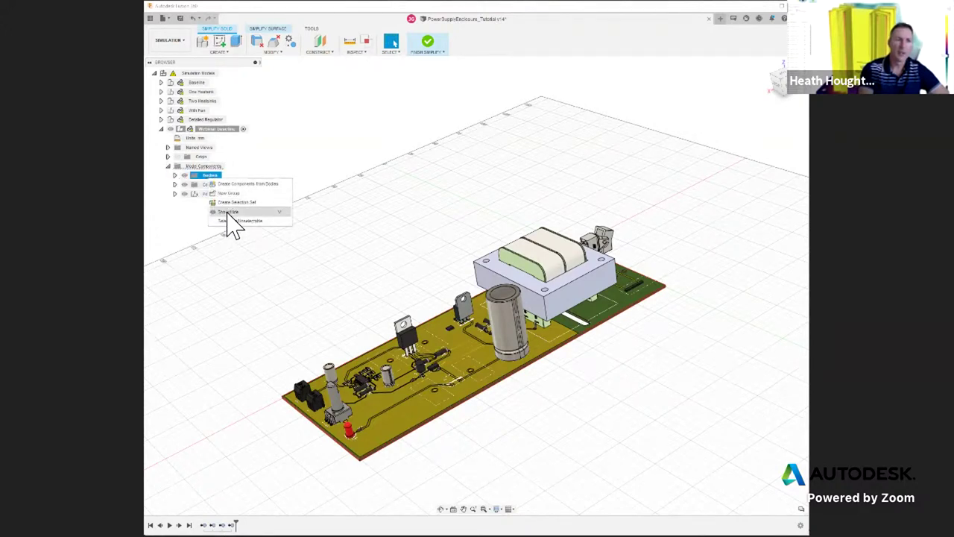
pyautogui.click(236, 221)
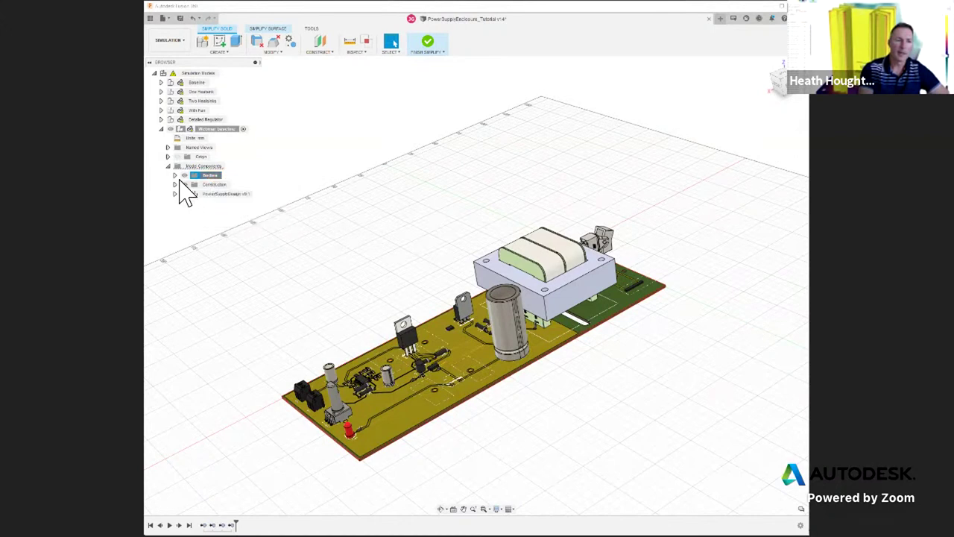
pyautogui.click(176, 176)
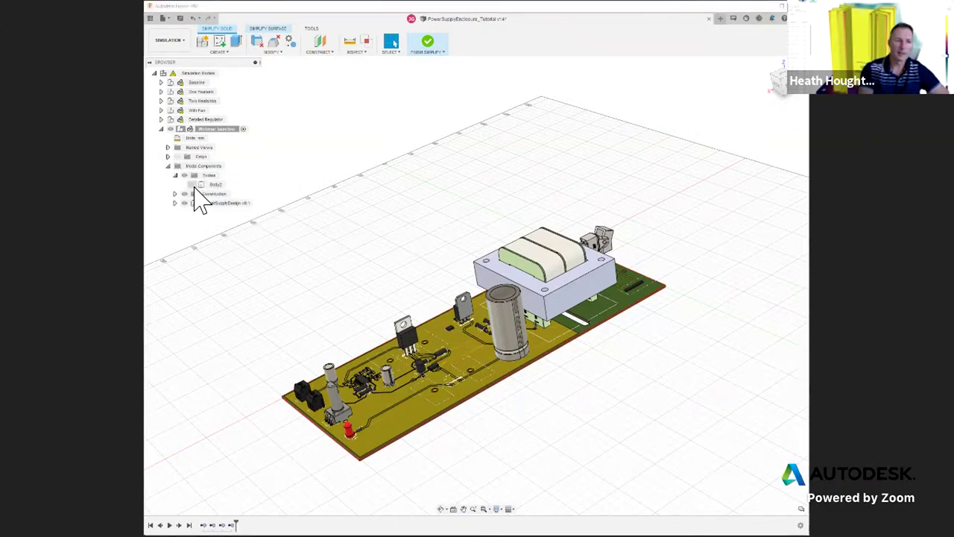
pyautogui.click(192, 184)
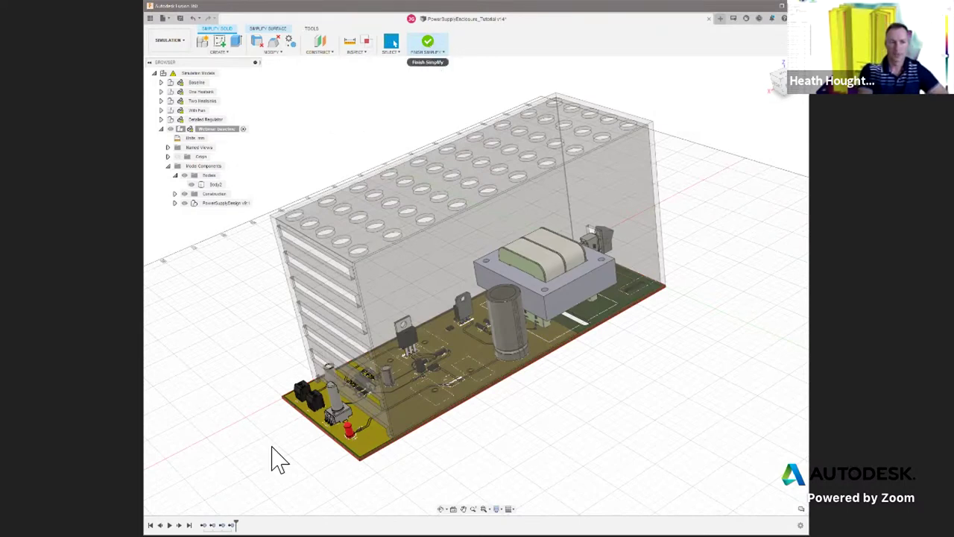
pyautogui.click(360, 181)
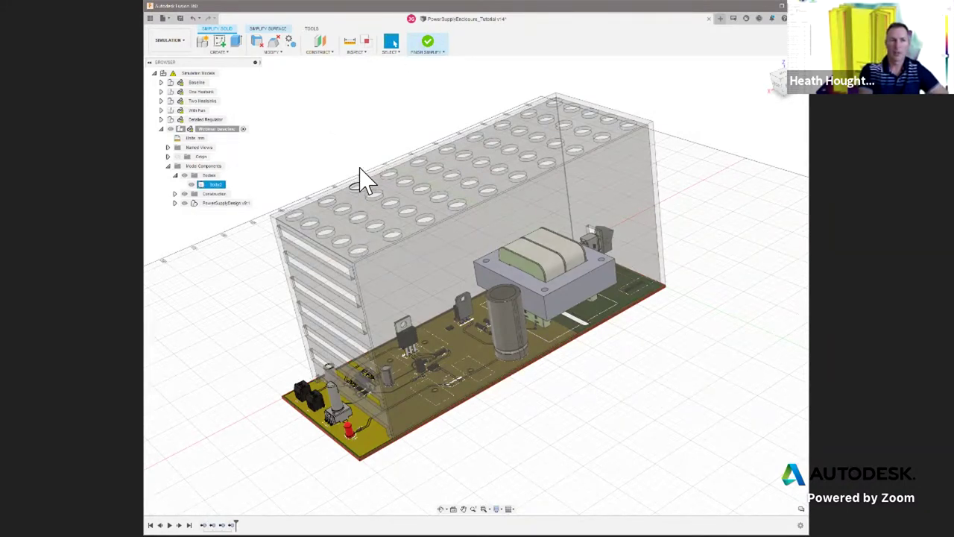
pyautogui.click(428, 45)
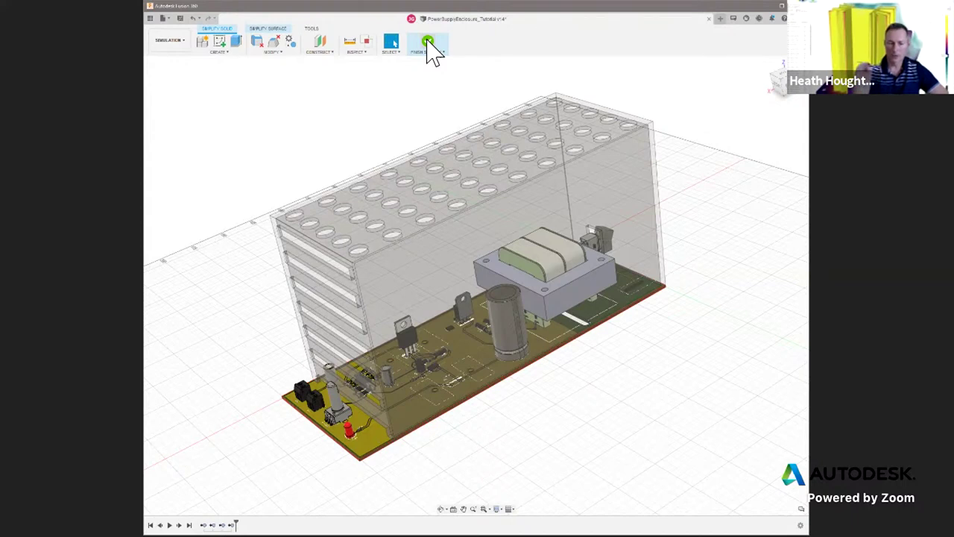
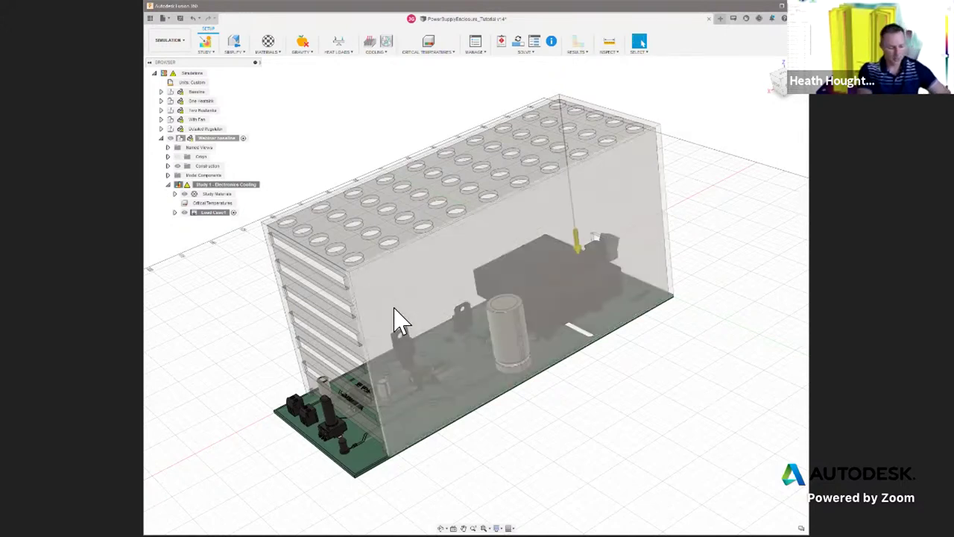
# - Hide the enclosure and apply a 10 W internal heat load to the TO-220 component near the small capacitors
pyautogui.click(402, 329)
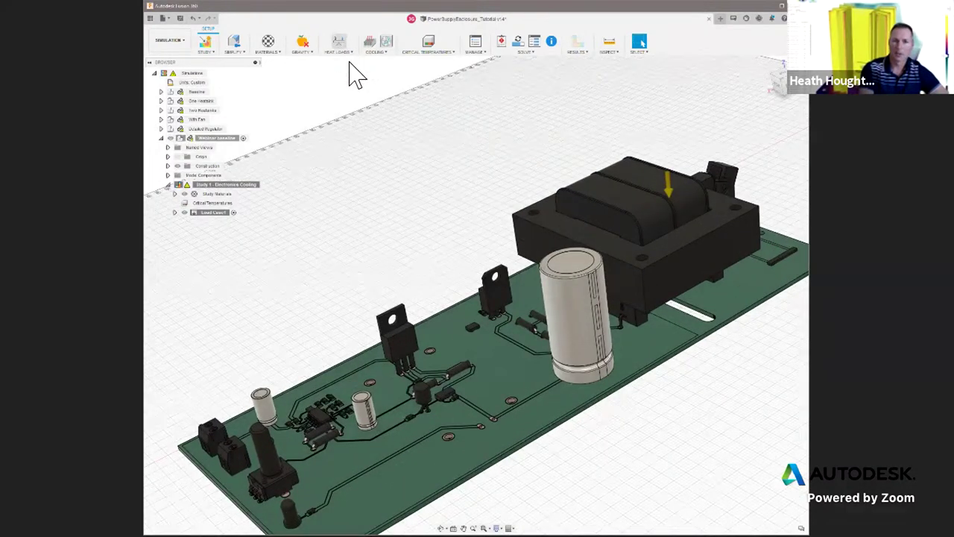
pyautogui.click(399, 344)
pyautogui.write('10 W')
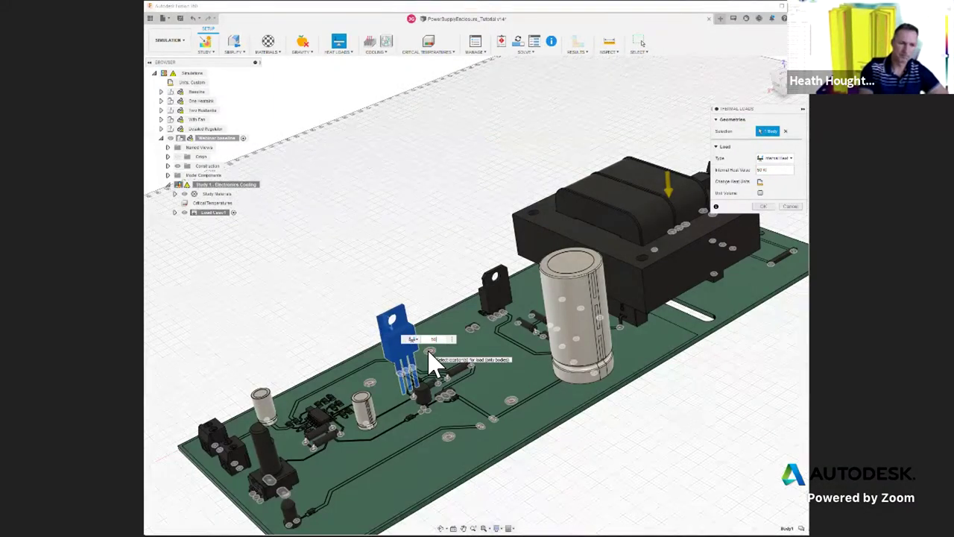
pyautogui.press('Return')
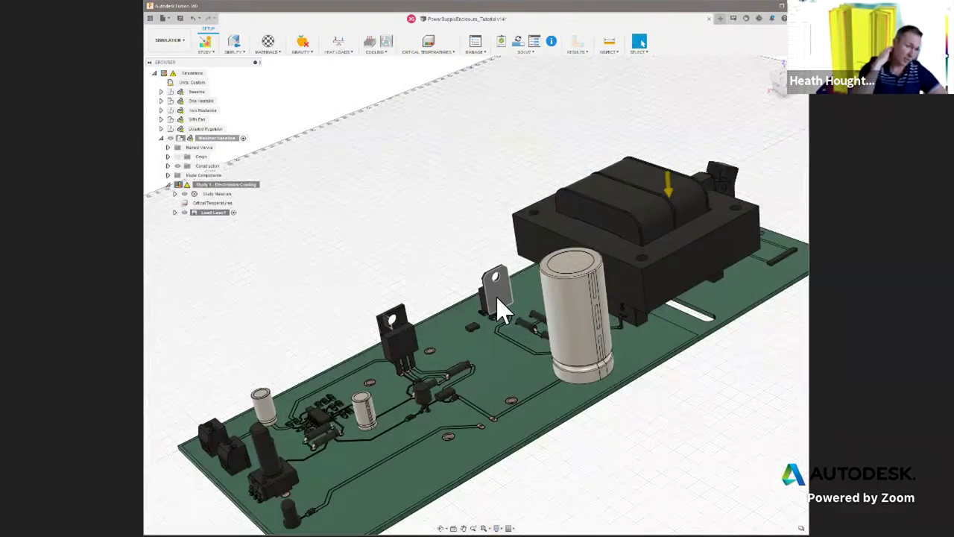
# - Apply a 1 W internal heat load to the TO-220 component beside the large capacitor
pyautogui.click(498, 300)
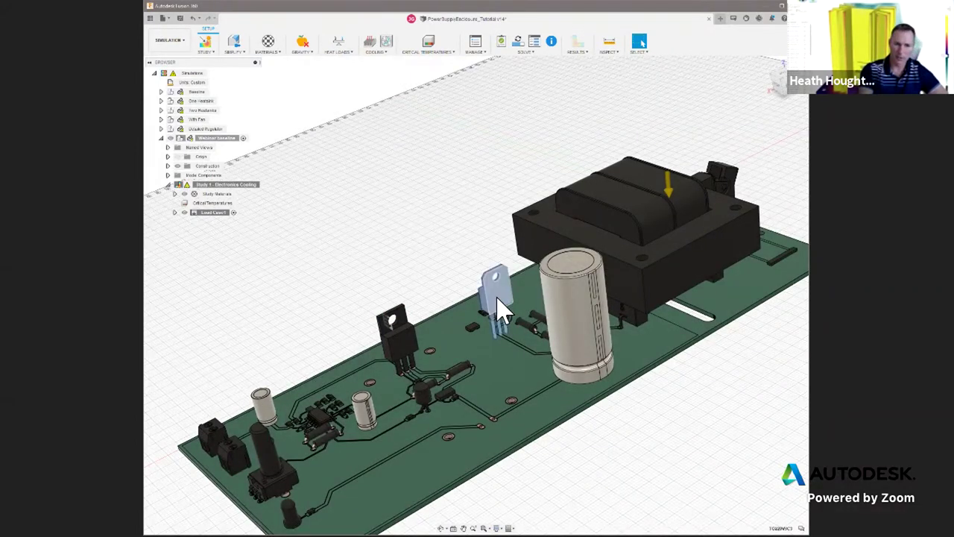
pyautogui.rightClick(499, 309)
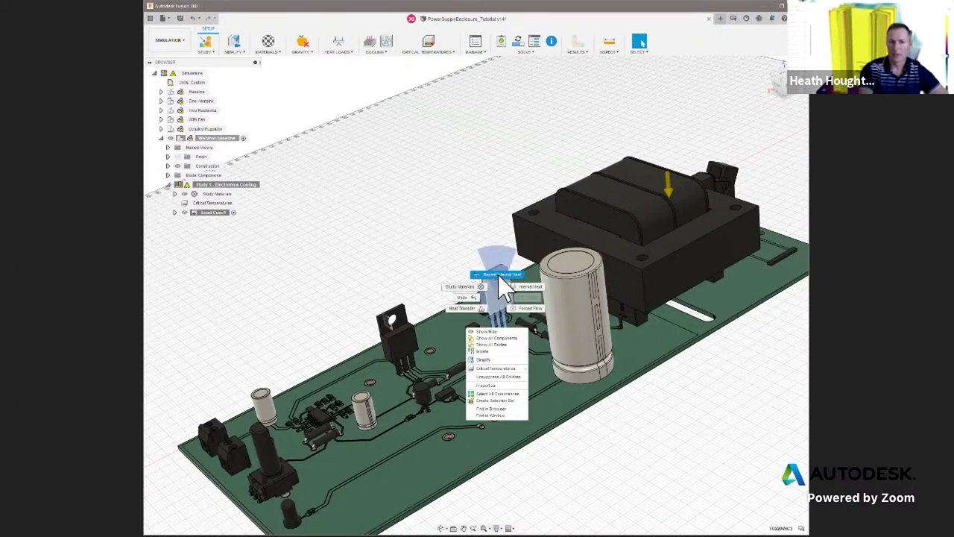
pyautogui.click(499, 276)
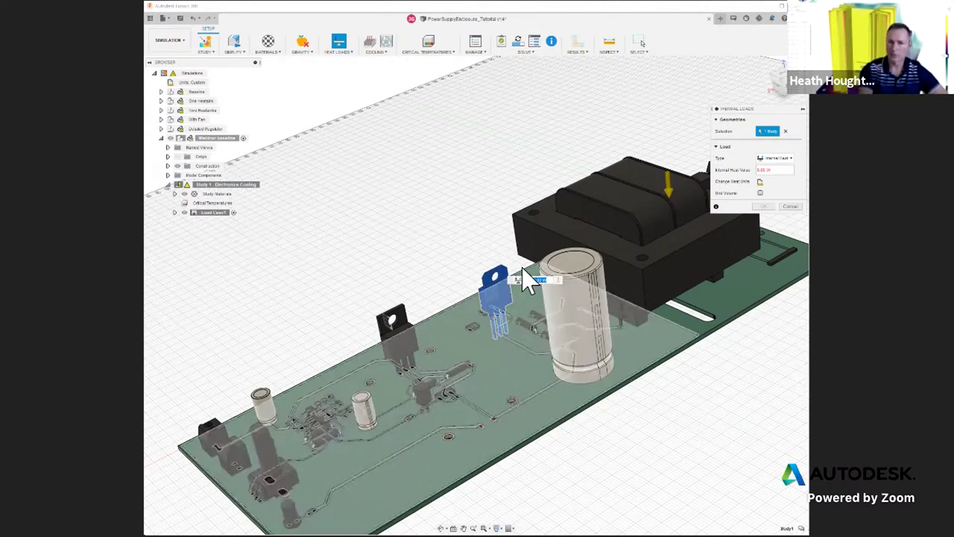
pyautogui.write('1')
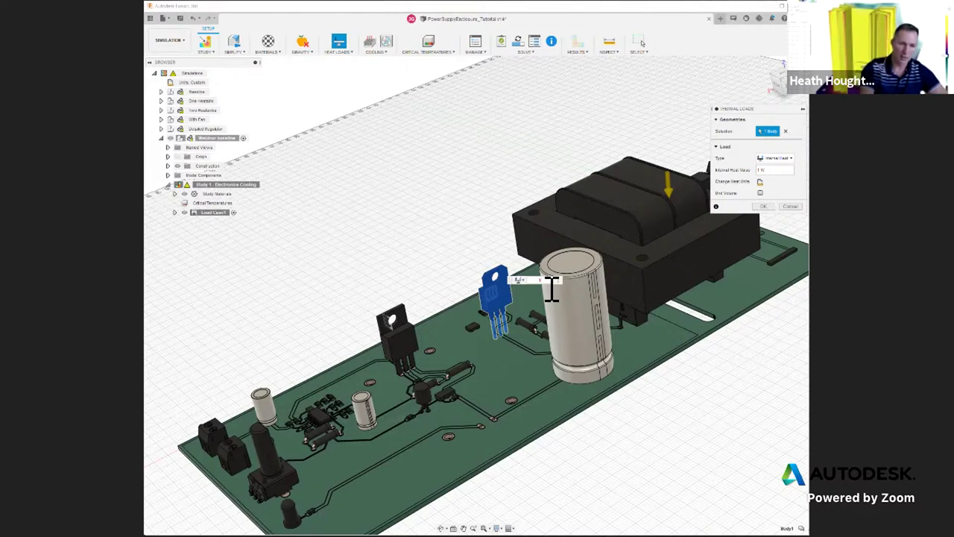
pyautogui.press('Return')
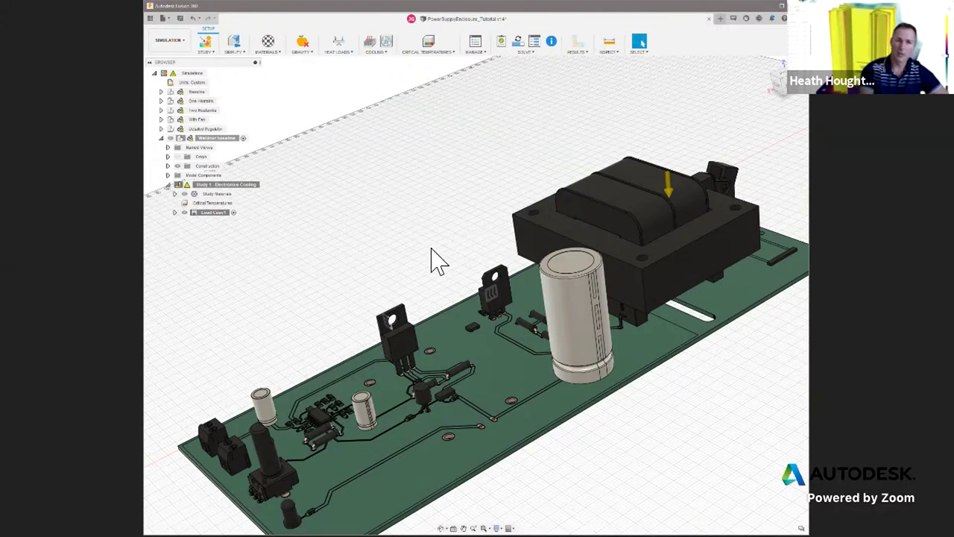
# - Set a critical temperature of 130 for the TO-220 component near the small capacitors
pyautogui.click(403, 348)
pyautogui.click(402, 348)
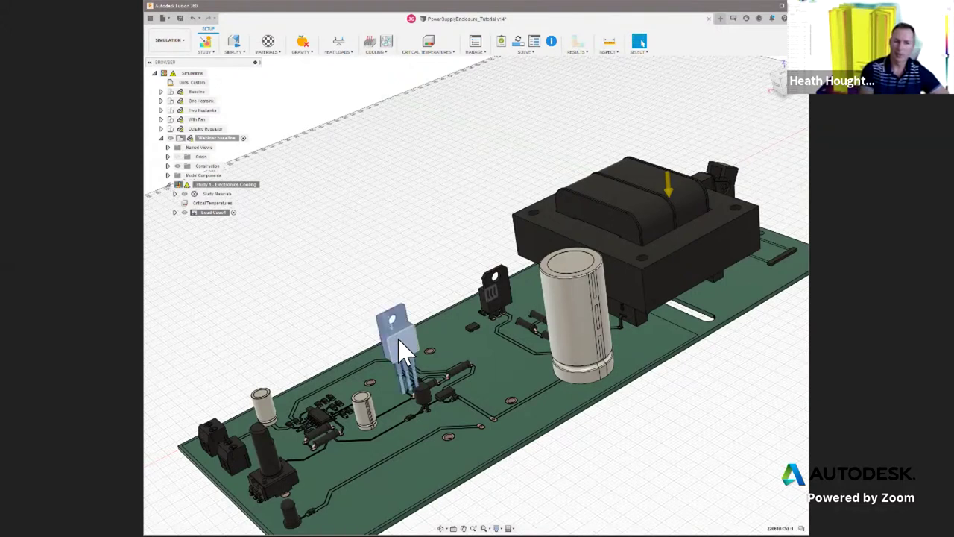
pyautogui.rightClick(402, 349)
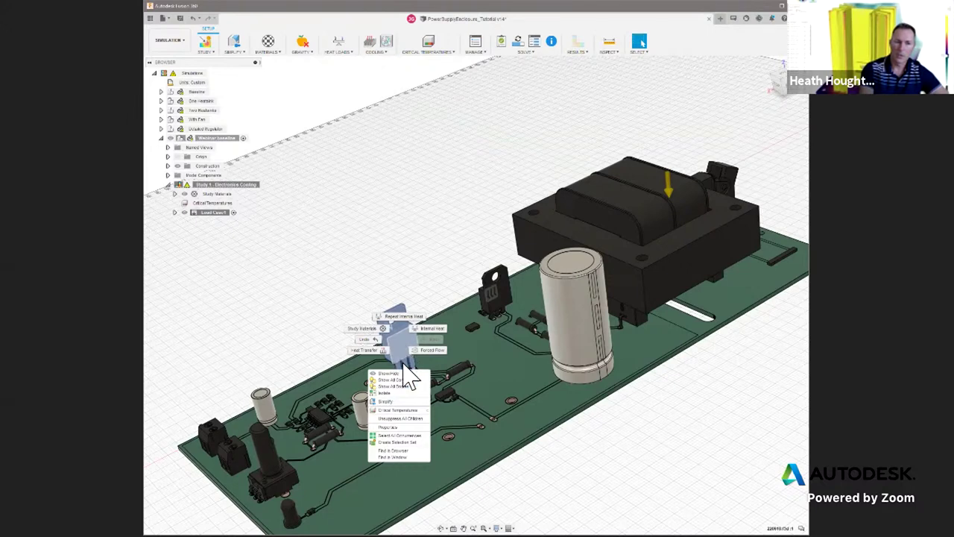
pyautogui.click(413, 410)
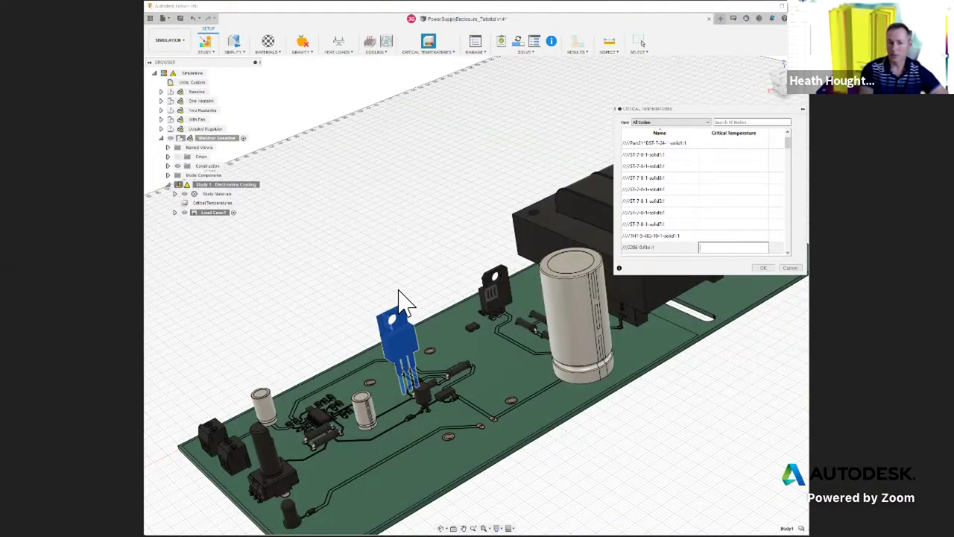
pyautogui.write('150')
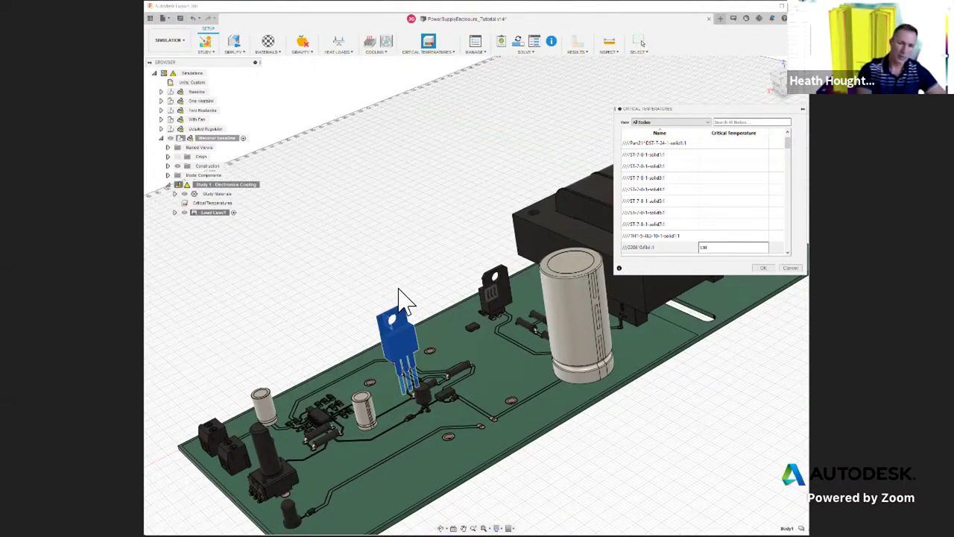
pyautogui.press('Return')
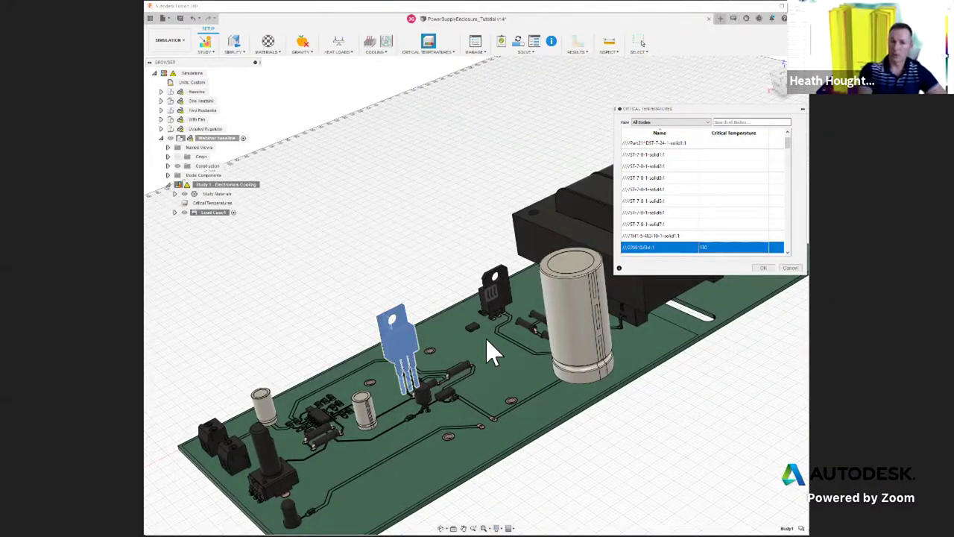
pyautogui.click(763, 268)
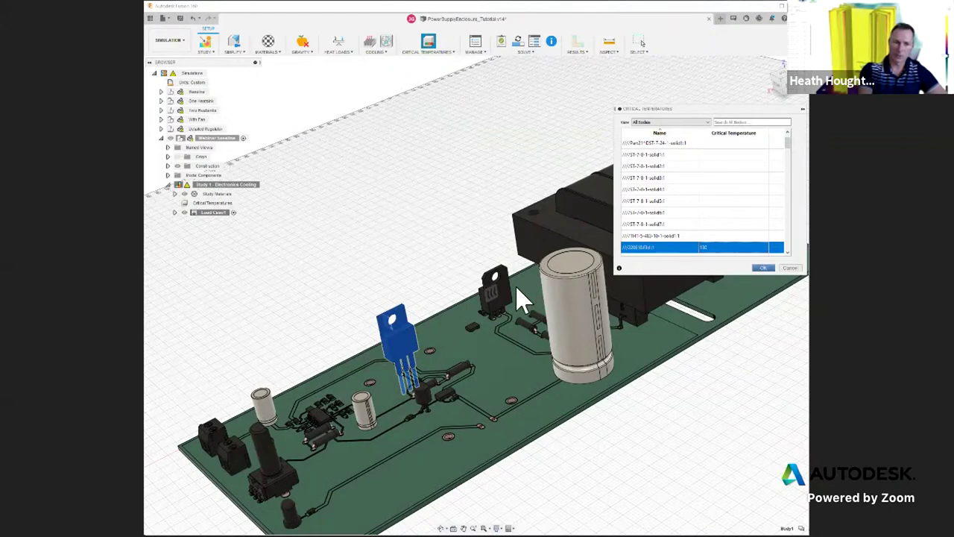
# - Assign a critical temperature of 130 to the TO-220 component beside the large capacitor
pyautogui.rightClick(498, 289)
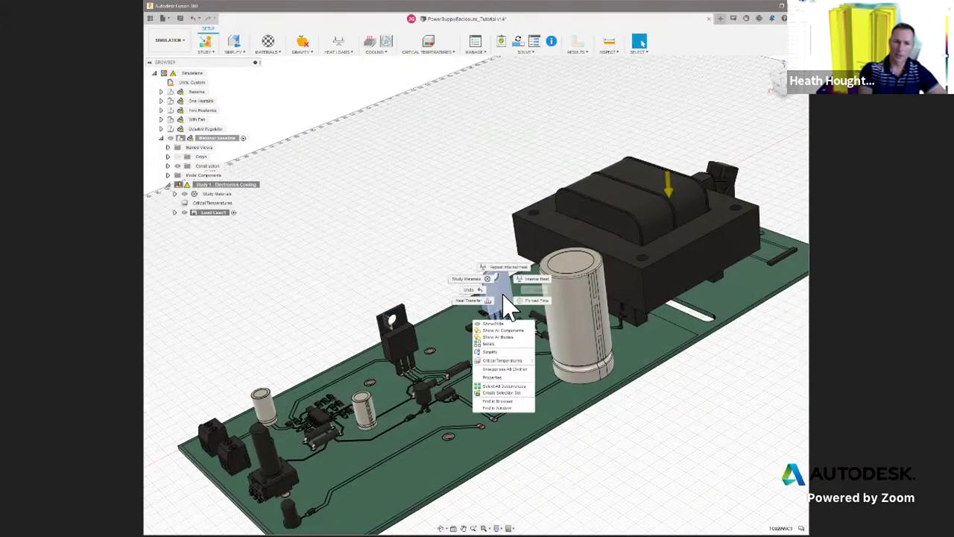
pyautogui.click(503, 361)
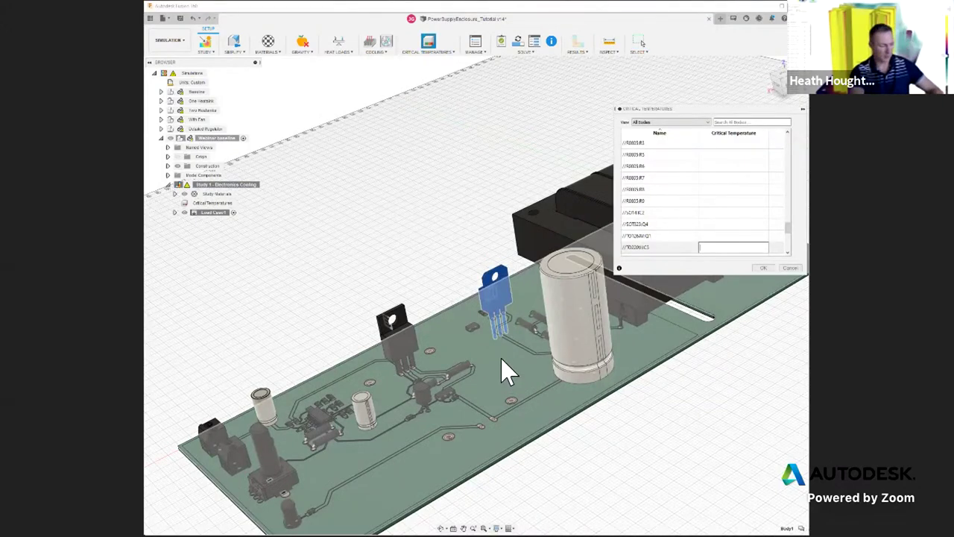
pyautogui.write('10')
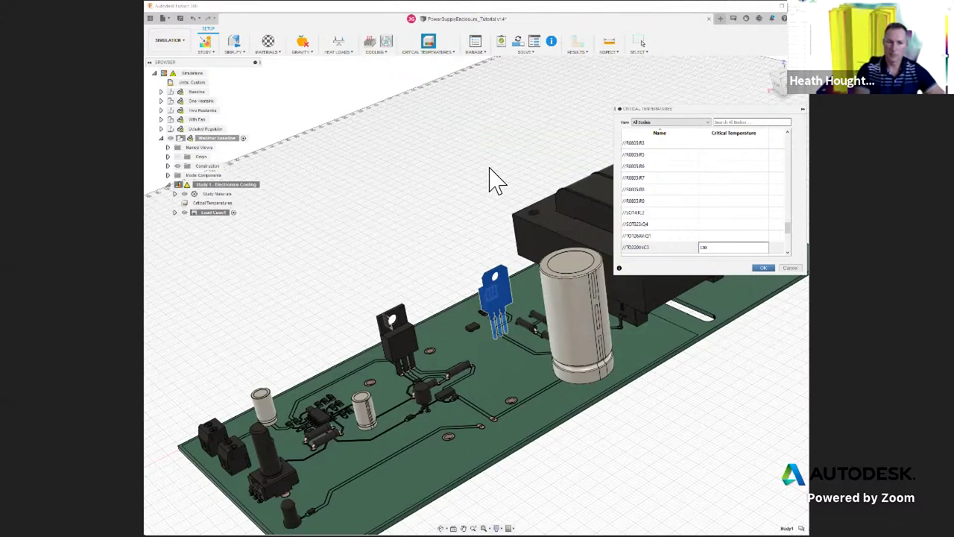
pyautogui.press('Return')
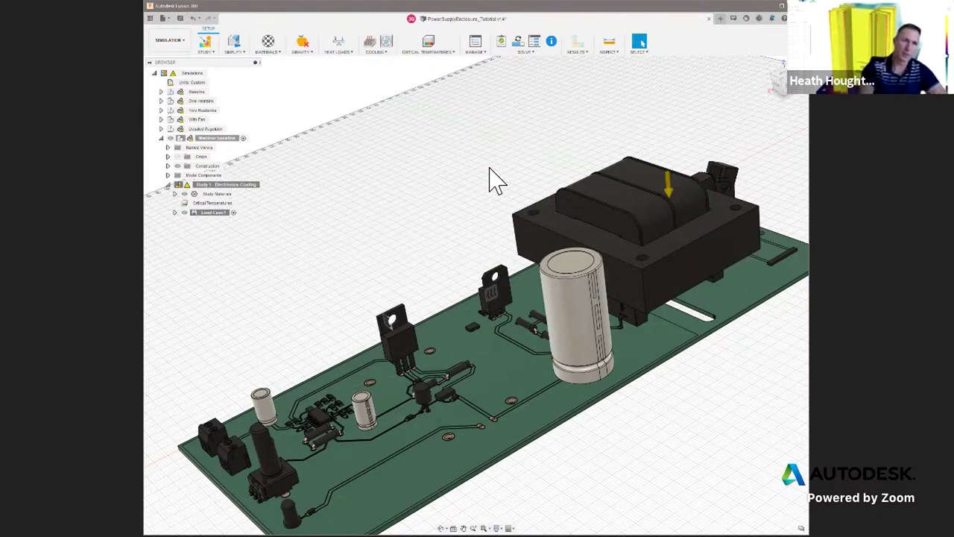
# - Review the solve options and study statuses for the document, closing them without solving, and select the Webinar baseline's electronics cooling study
pyautogui.click(518, 43)
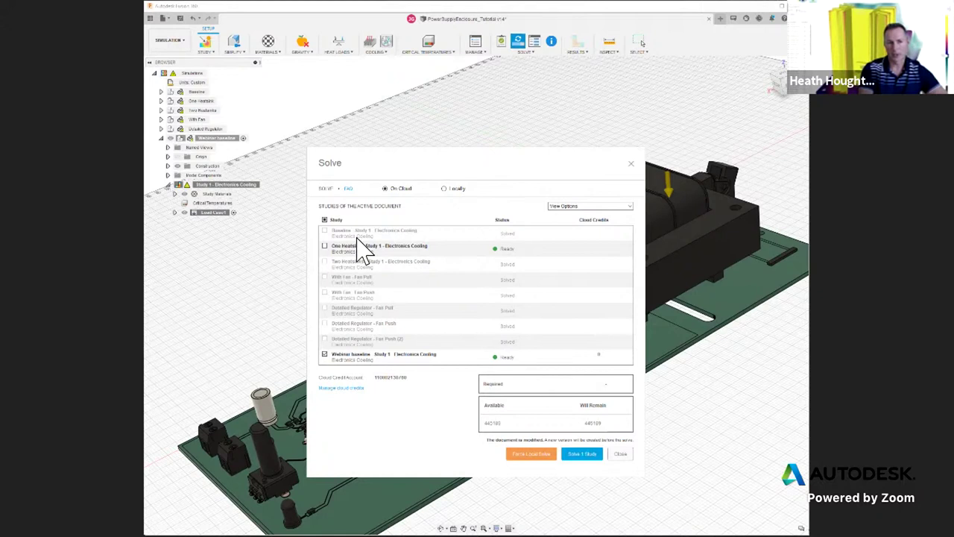
pyautogui.click(620, 454)
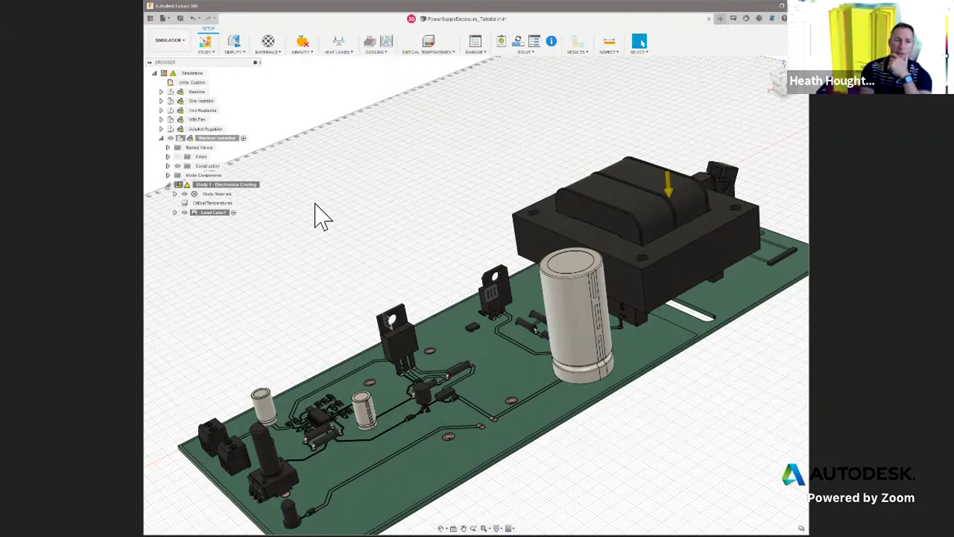
pyautogui.click(223, 186)
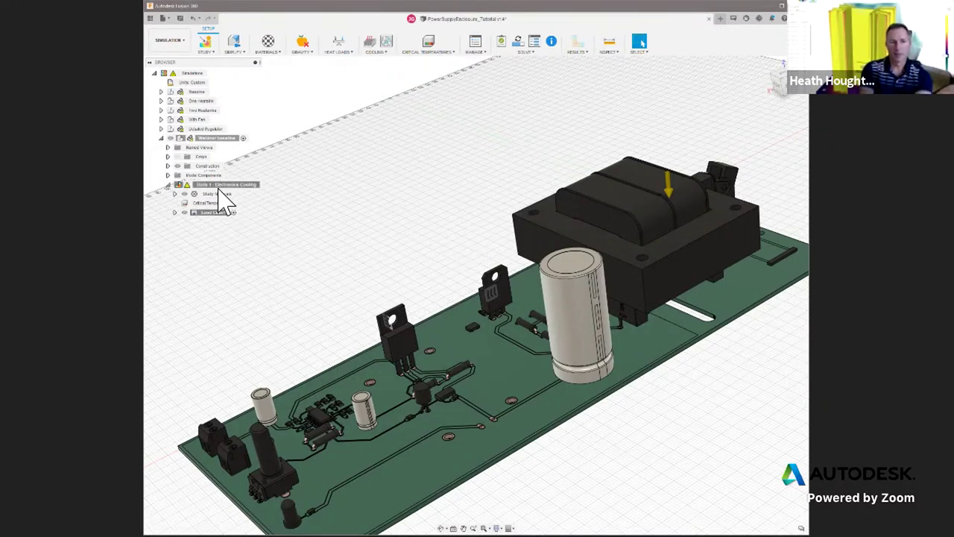
# - Enter Simplify and clone the Webinar baseline simulation model together with its Study 1 - Electronics Cooling
pyautogui.click(233, 46)
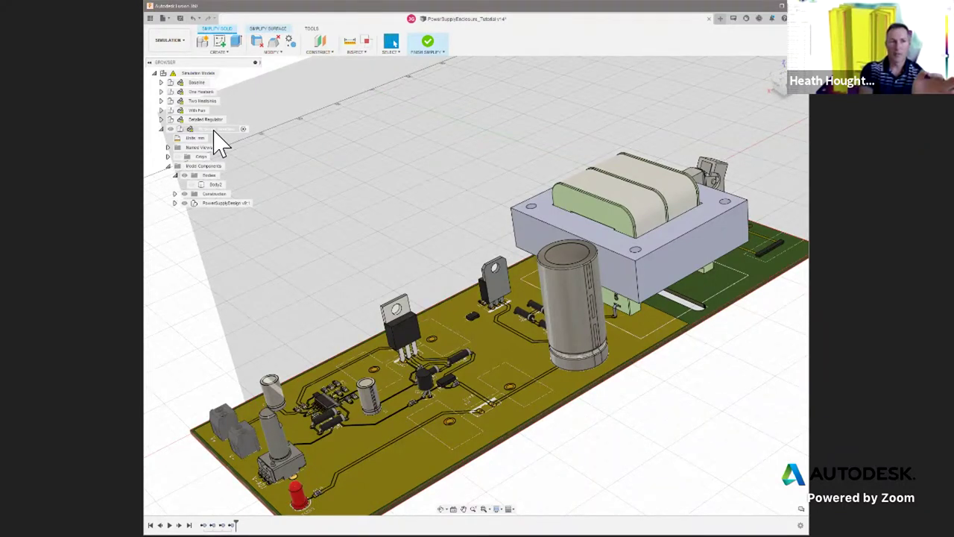
pyautogui.rightClick(216, 130)
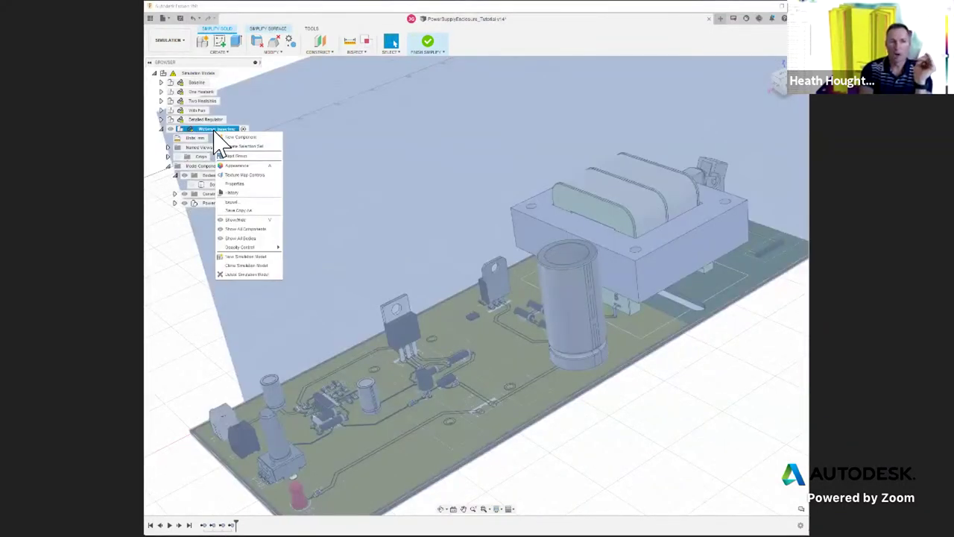
pyautogui.click(245, 266)
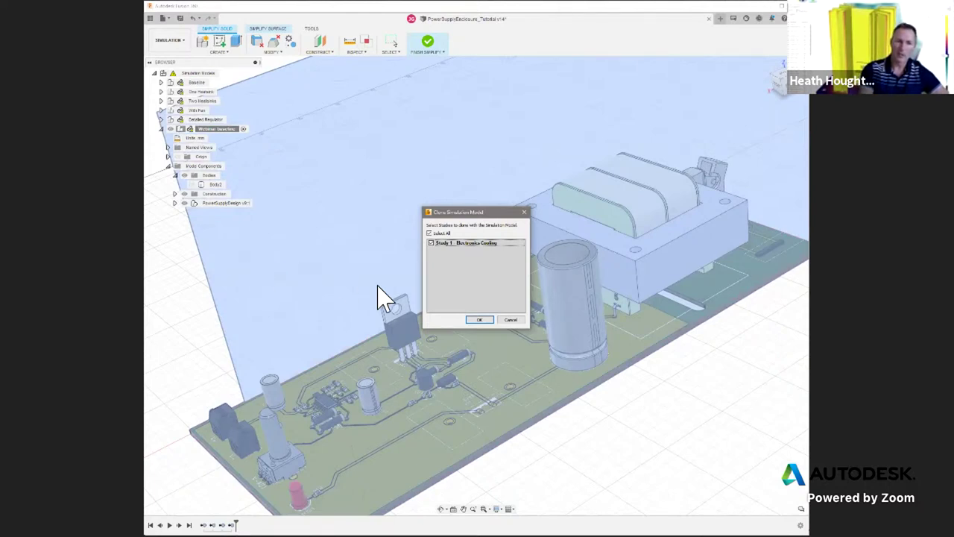
pyautogui.click(480, 320)
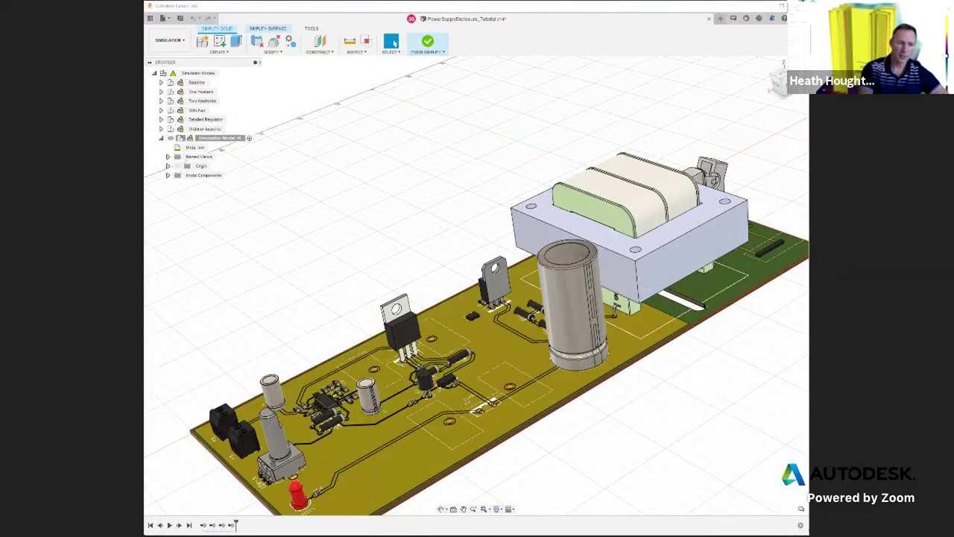
# - Suppress the last three removal features in the cloned model to restore the front TO-220 component and both finned heatsinks
pyautogui.click(232, 524)
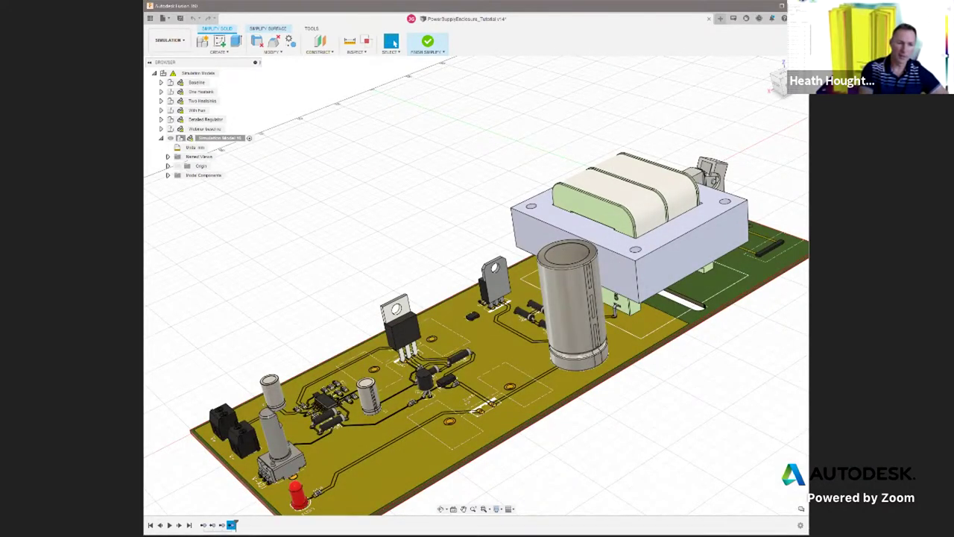
pyautogui.rightClick(233, 525)
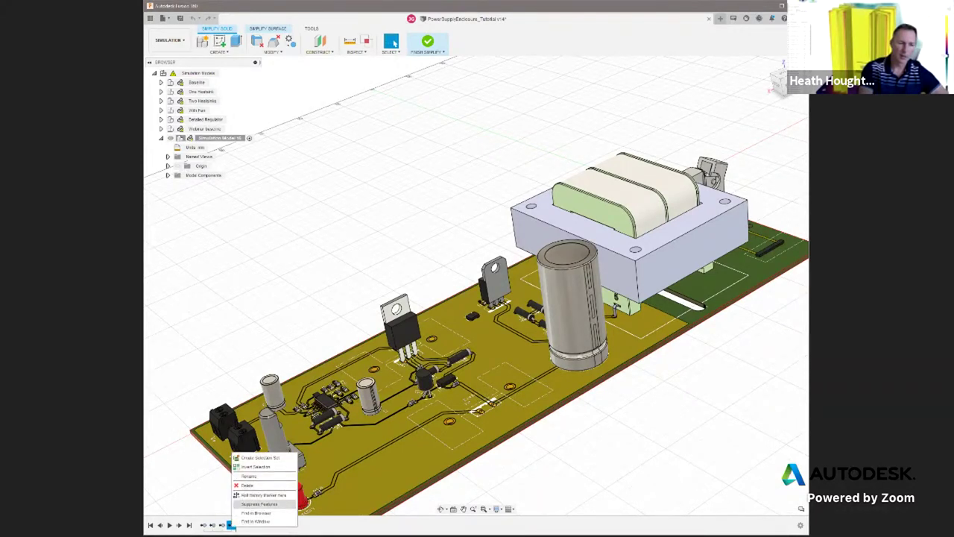
pyautogui.click(259, 504)
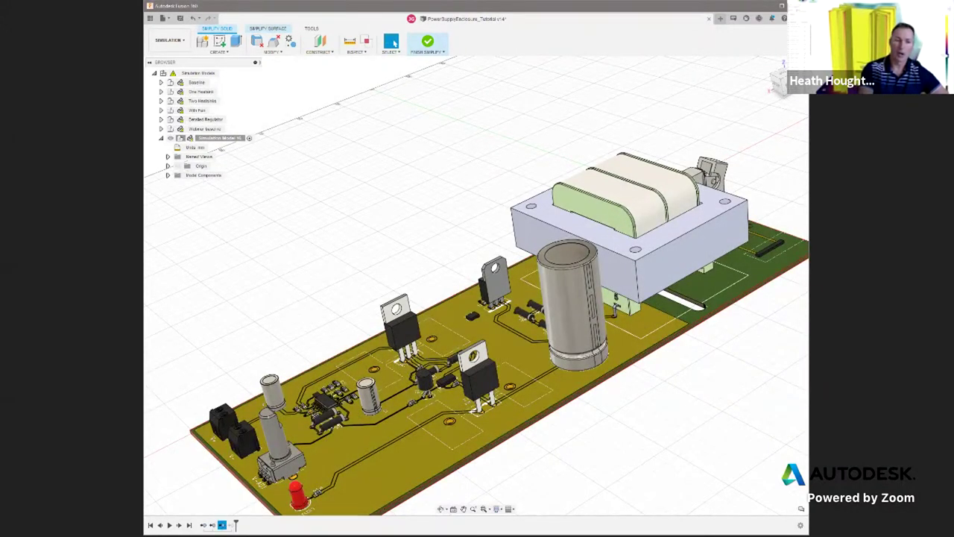
pyautogui.rightClick(221, 525)
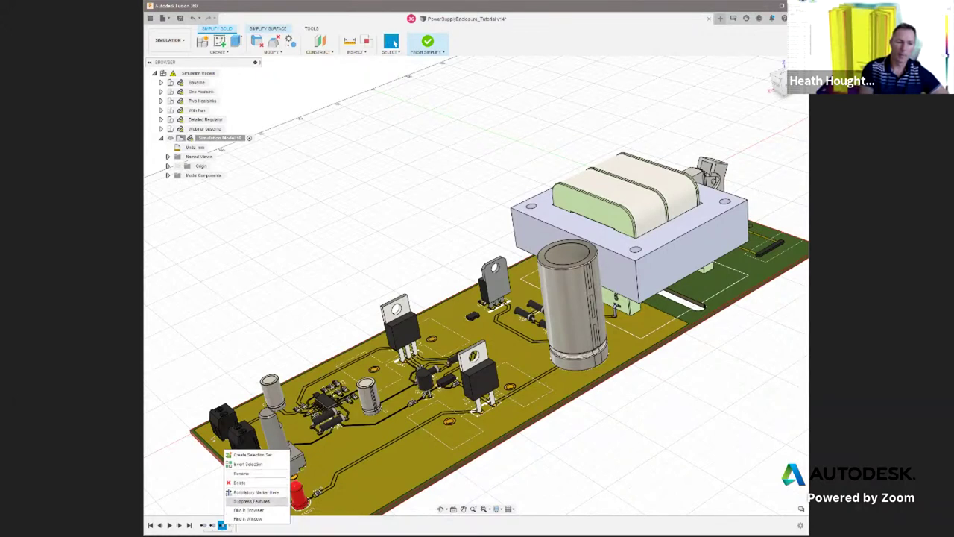
pyautogui.click(251, 501)
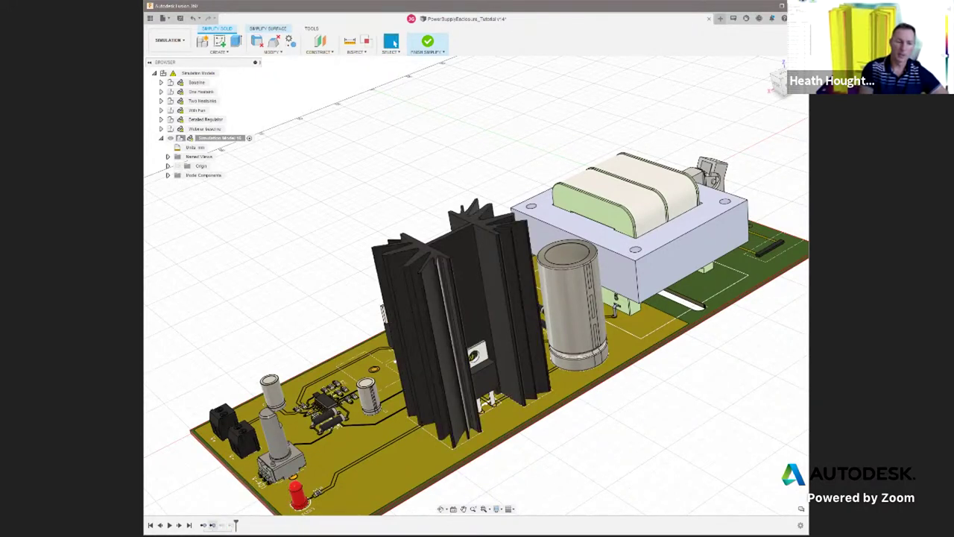
pyautogui.rightClick(213, 524)
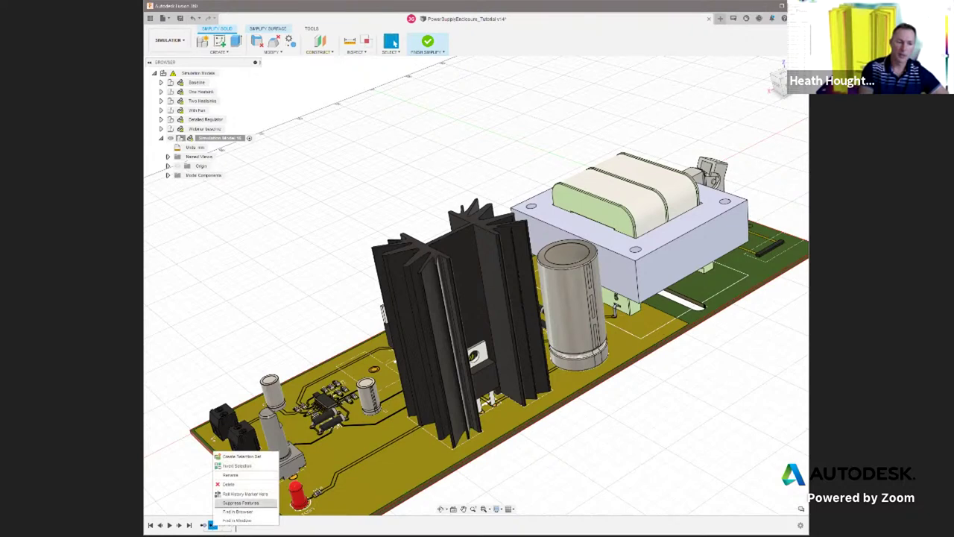
pyautogui.click(240, 503)
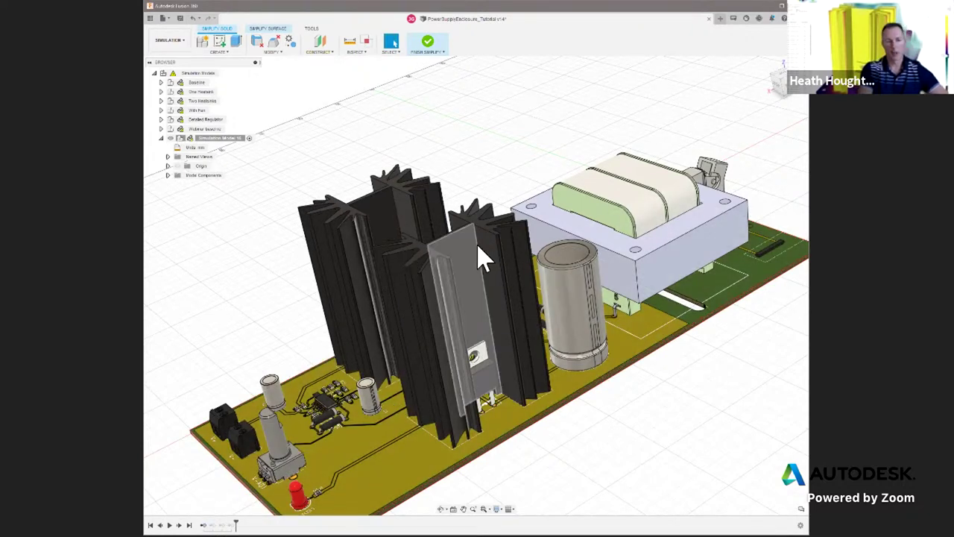
# - Show the enclosure body Body2 under the cloned model's Model Components and finish simplifying
pyautogui.scroll(-3, 454, 277)
pyautogui.keyDown('shift'); pyautogui.moveTo(462, 277); pyautogui.dragTo(424, 267, button='middle'); pyautogui.keyUp('shift')
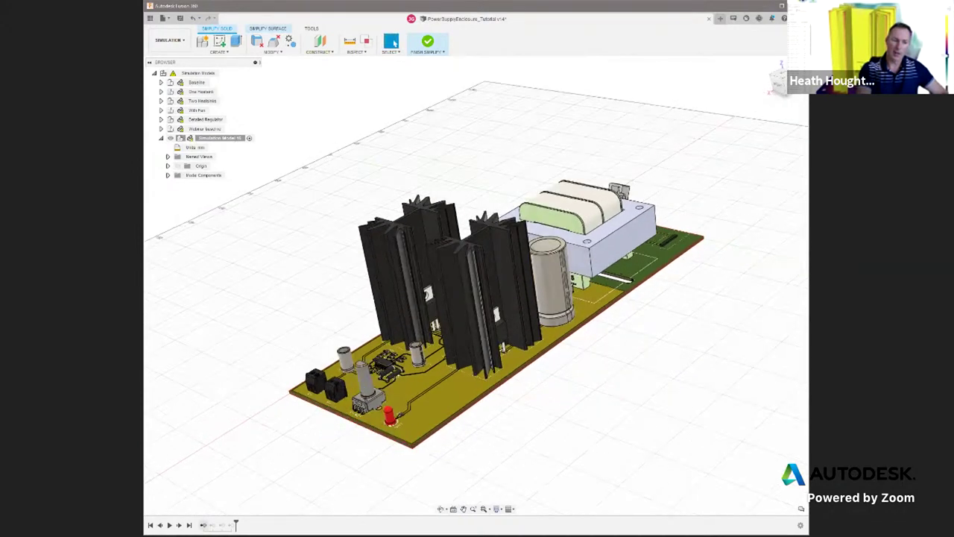
pyautogui.click(168, 175)
pyautogui.click(174, 184)
pyautogui.click(191, 194)
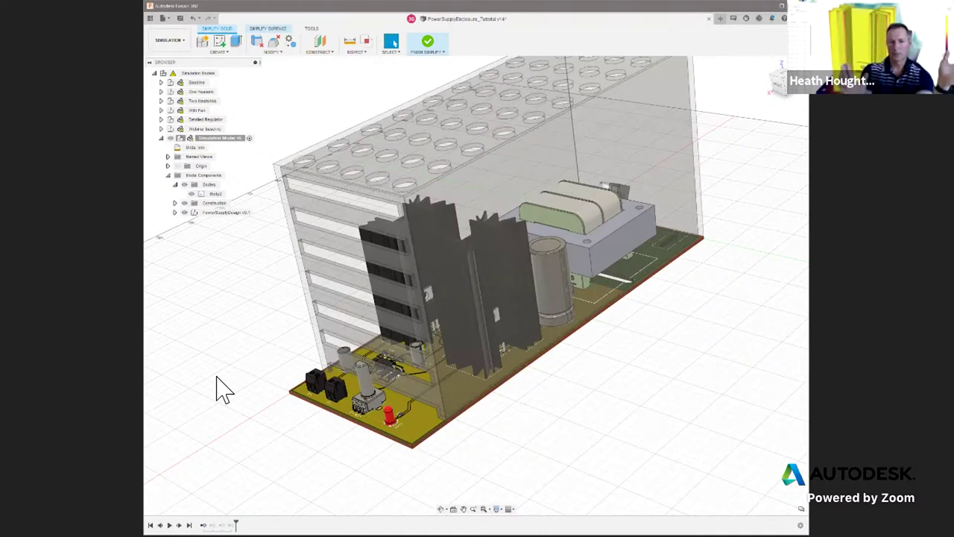
pyautogui.click(433, 47)
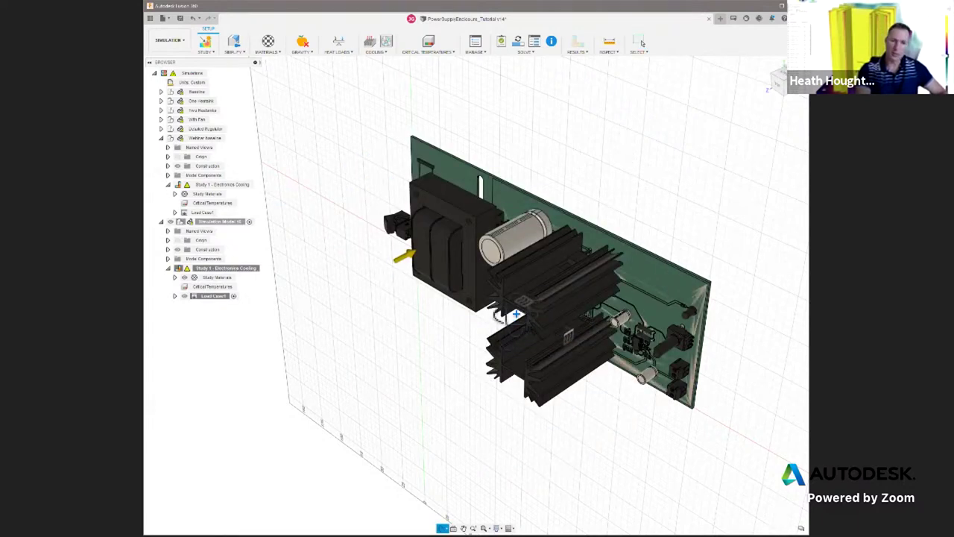
# - Edit the Internal Heat1 load on the rear TO-220 component in the cloned study and set its value to 25 W
pyautogui.keyDown('shift'); pyautogui.moveTo(456, 310); pyautogui.dragTo(436, 309, button='middle'); pyautogui.keyUp('shift')
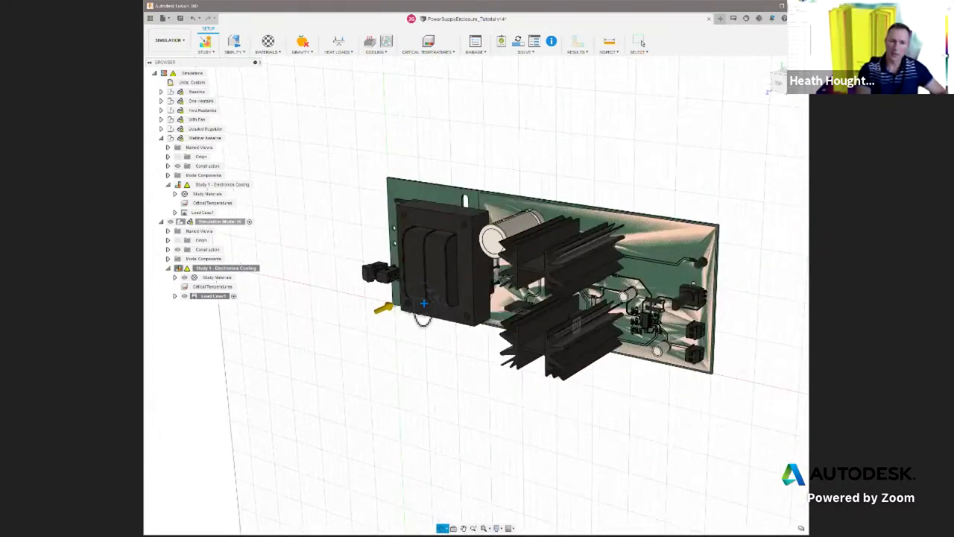
pyautogui.keyDown('shift'); pyautogui.moveTo(458, 276); pyautogui.dragTo(184, 313, button='middle'); pyautogui.keyUp('shift')
pyautogui.click(176, 297)
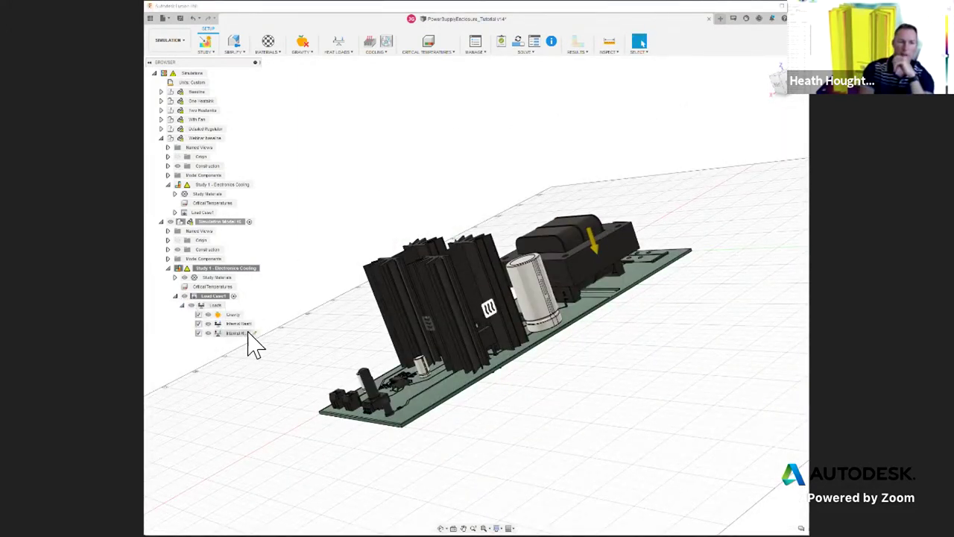
pyautogui.click(245, 325)
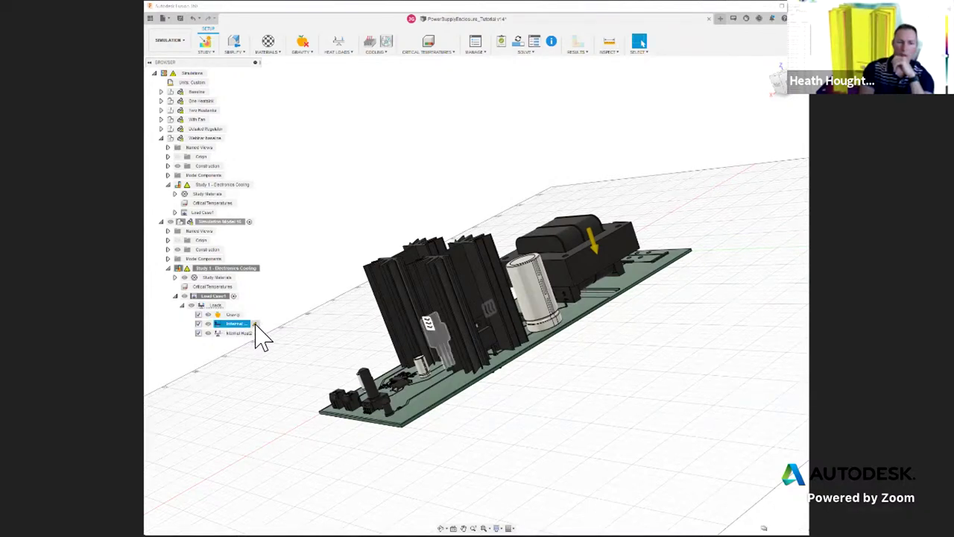
pyautogui.click(256, 326)
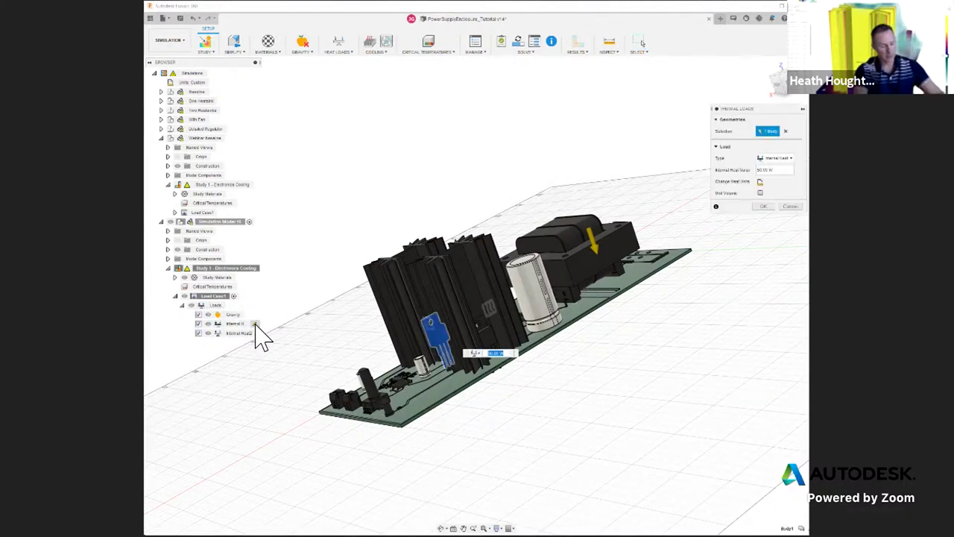
pyautogui.press('Escape')
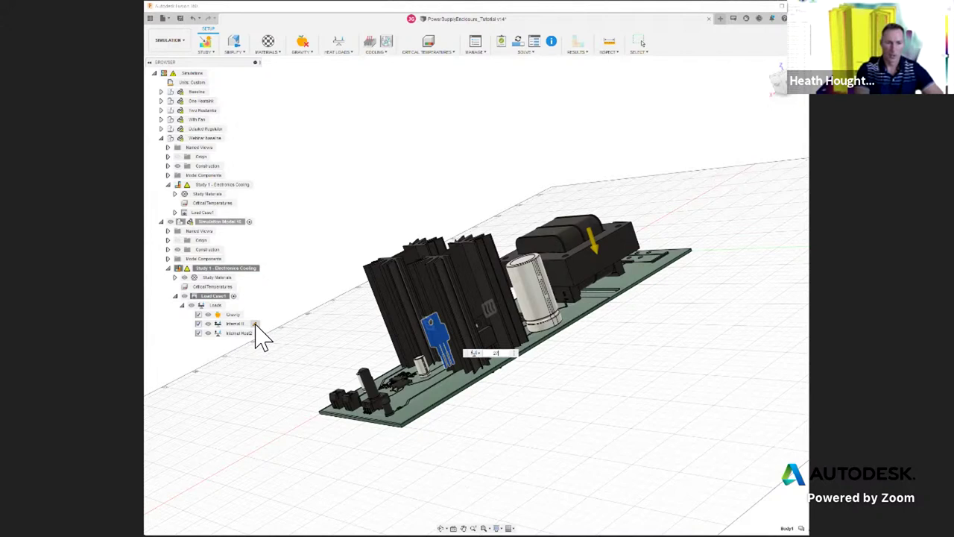
pyautogui.press('Escape')
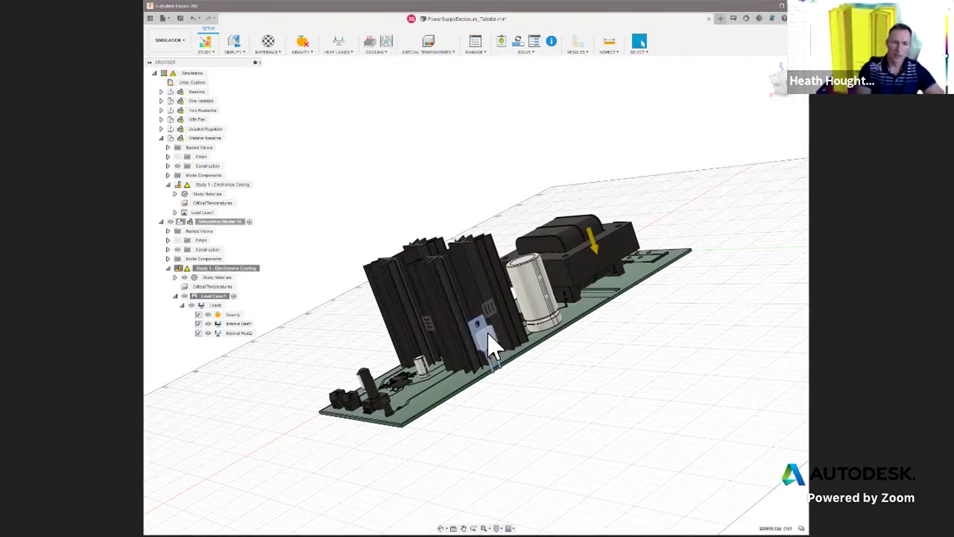
# - Apply a new 25 W internal heat load to the restored front TO-220 component
pyautogui.rightClick(491, 344)
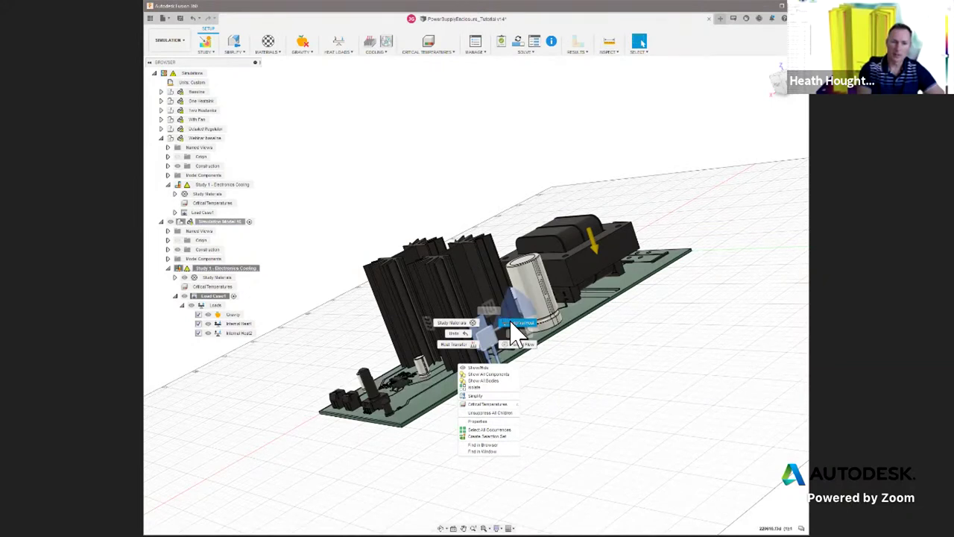
pyautogui.press('Escape')
pyautogui.doubleClick(514, 335)
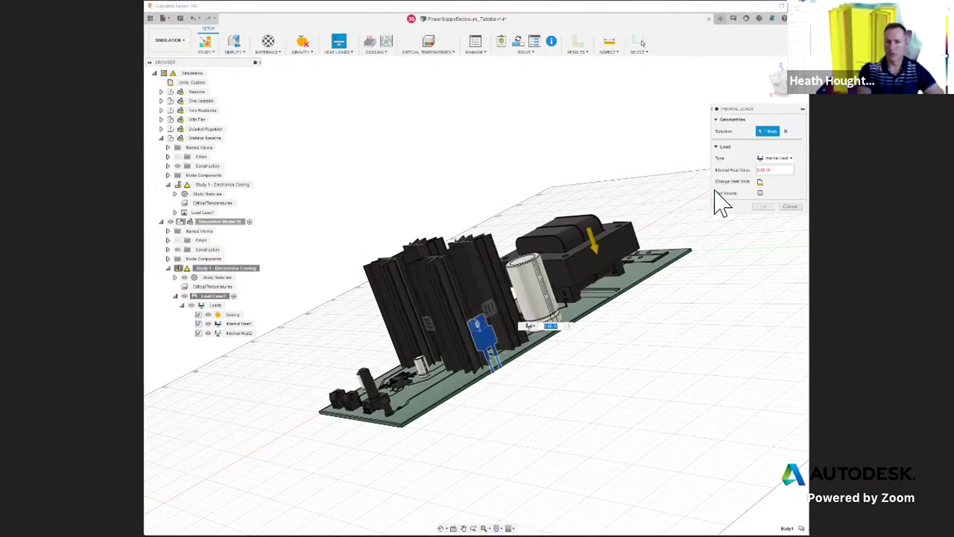
pyautogui.click(767, 171)
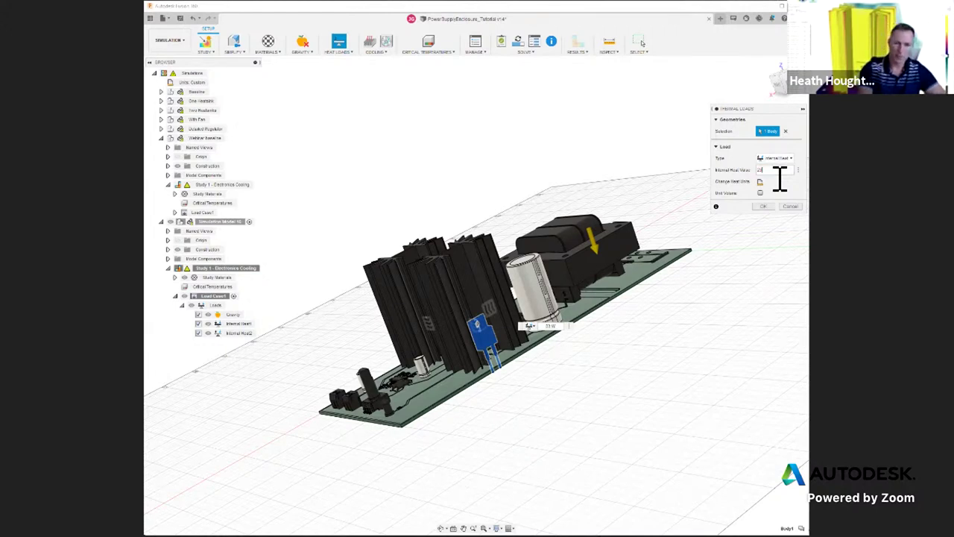
pyautogui.press('Return')
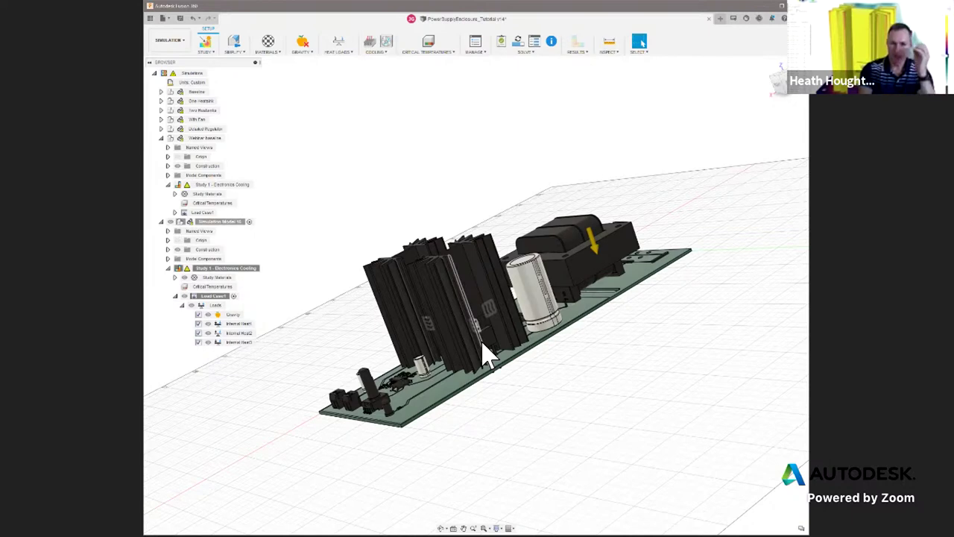
# - Assign Aluminum 6061 as the study material for both finned heatsinks, HEAT1 and HEAT2
pyautogui.keyDown('shift'); pyautogui.middleClick(662, 261); pyautogui.keyUp('shift')
pyautogui.keyDown('shift'); pyautogui.moveTo(662, 259); pyautogui.dragTo(345, 168, button='middle'); pyautogui.keyUp('shift')
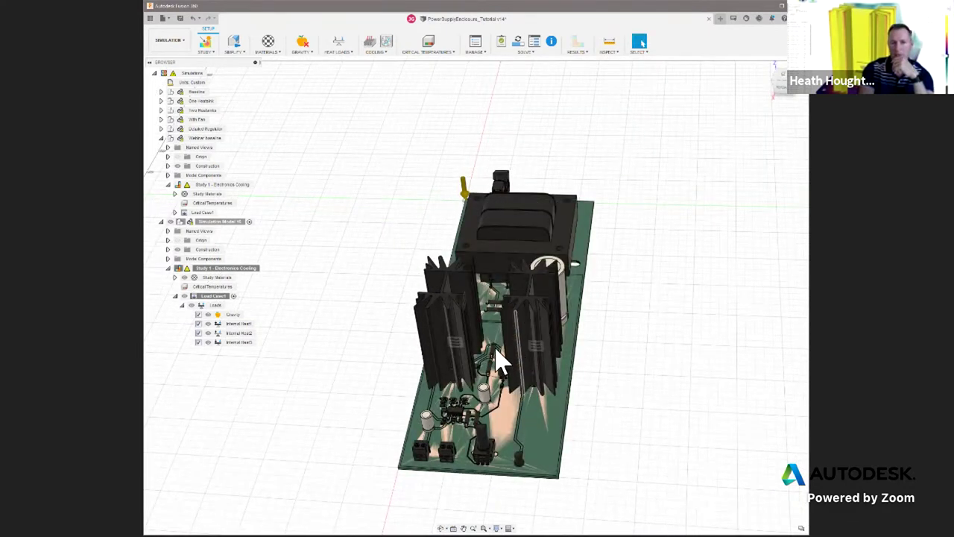
pyautogui.click(440, 327)
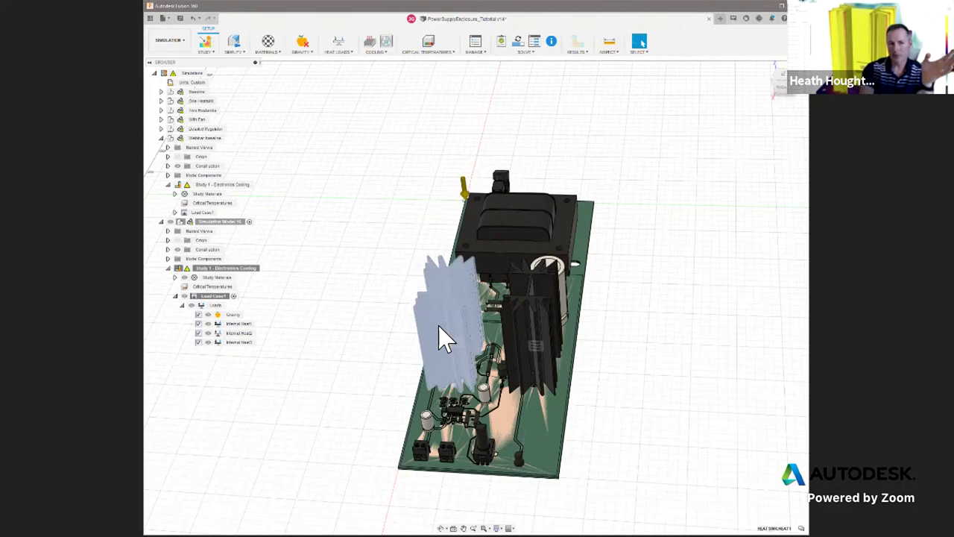
pyautogui.keyDown('ctrl'); pyautogui.click(527, 325); pyautogui.keyUp('ctrl')
pyautogui.rightClick(529, 334)
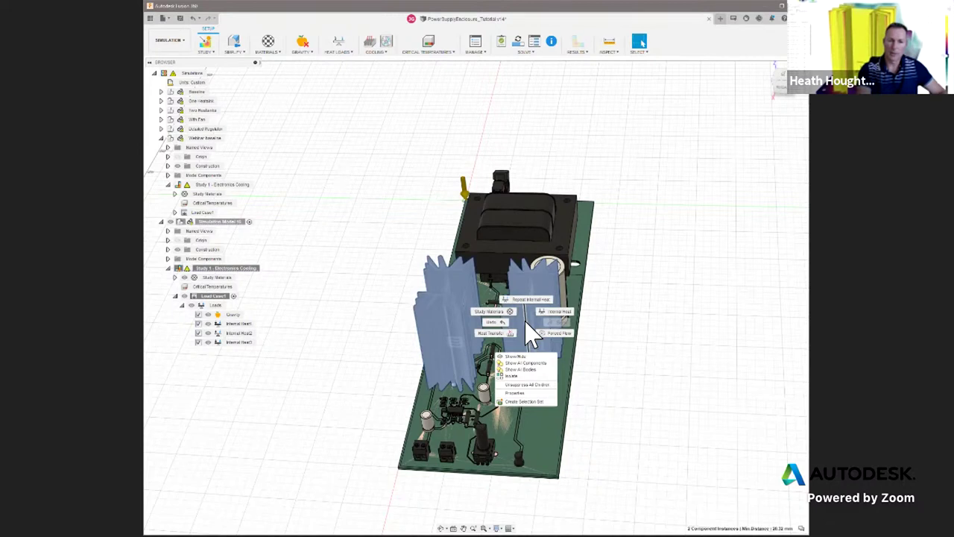
pyautogui.click(521, 322)
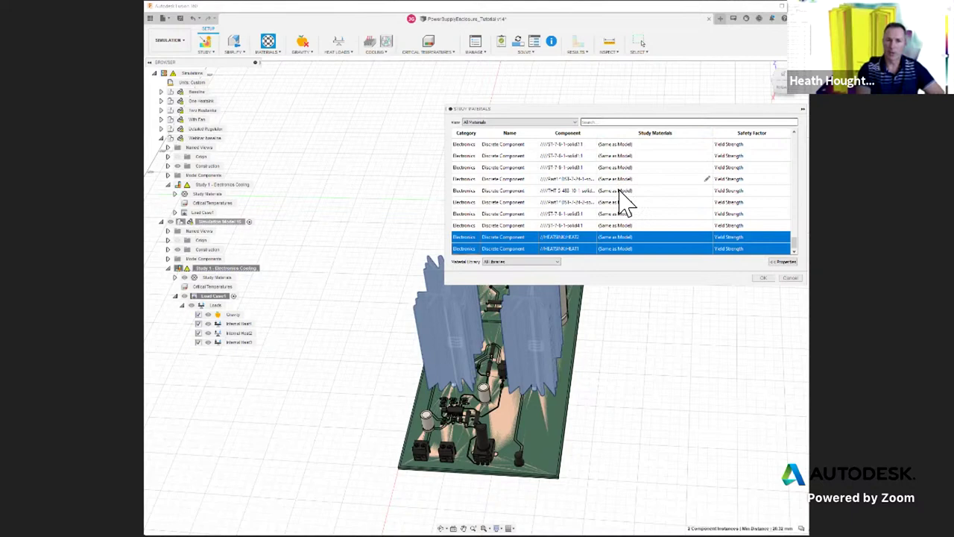
pyautogui.click(709, 237)
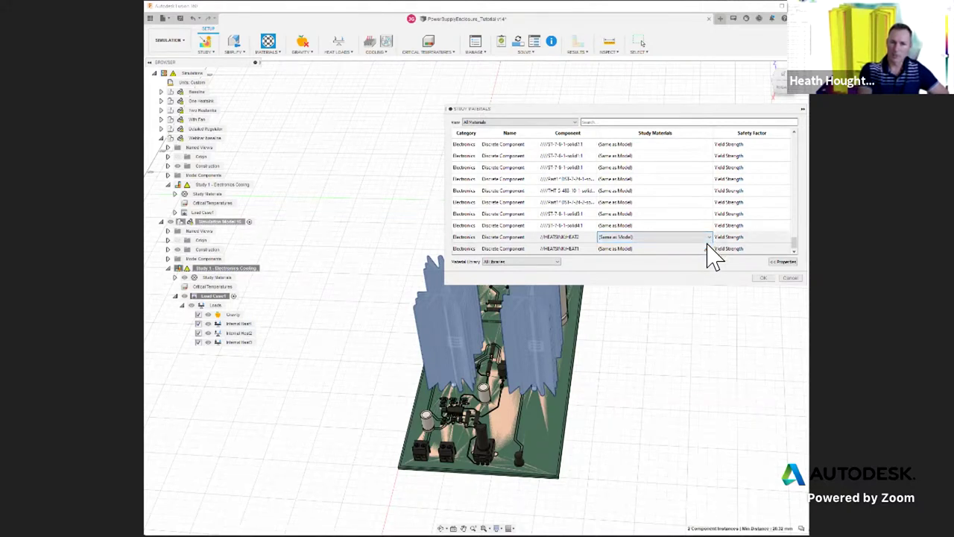
pyautogui.click(708, 237)
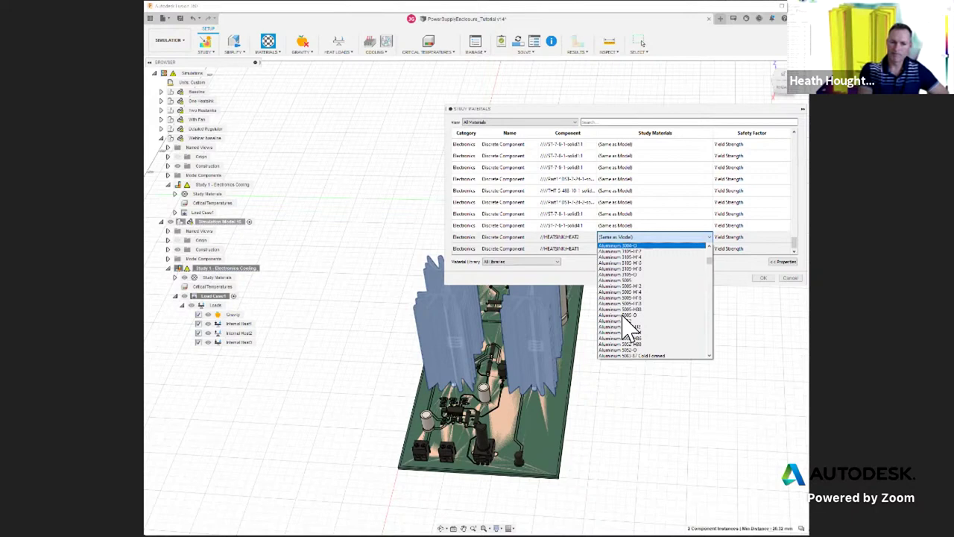
pyautogui.scroll(-4, 629, 328)
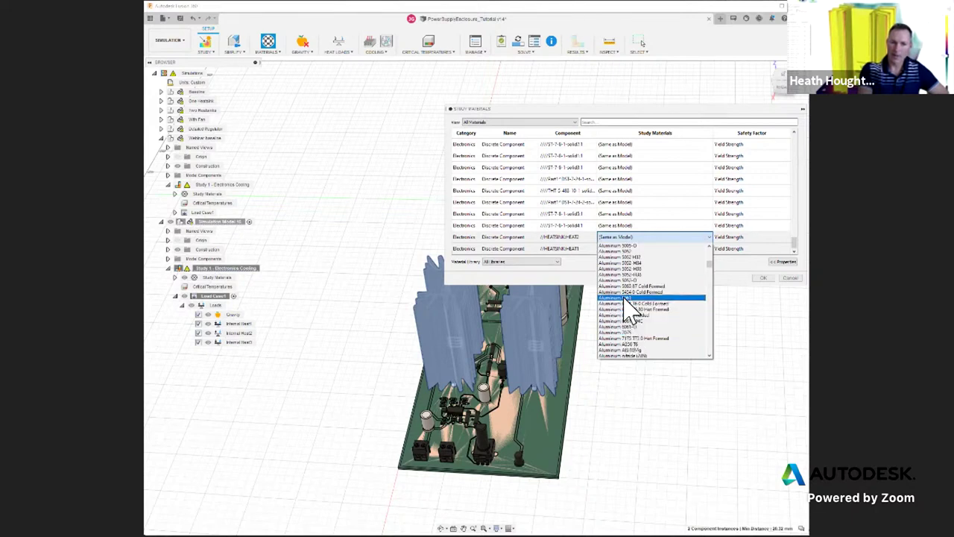
pyautogui.click(626, 298)
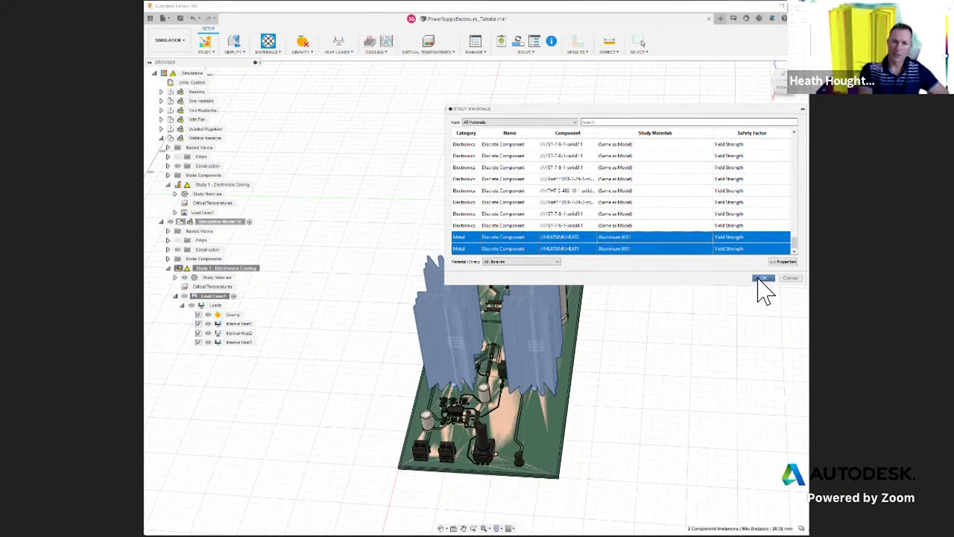
pyautogui.click(762, 278)
# - Define a critical temperature for the front TO-220 component in the heatsink study
pyautogui.keyDown('shift'); pyautogui.moveTo(356, 333); pyautogui.dragTo(322, 317, button='middle'); pyautogui.keyUp('shift')
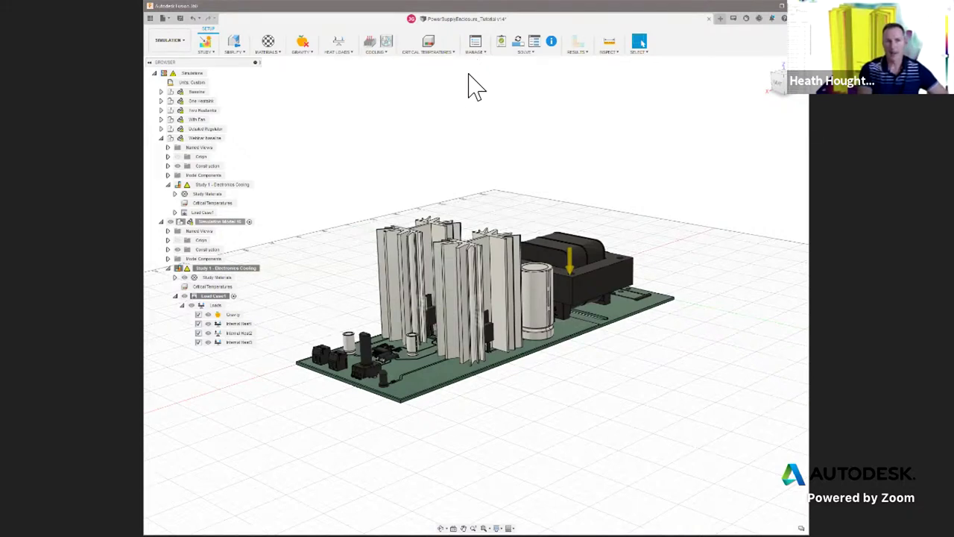
pyautogui.click(492, 347)
pyautogui.rightClick(492, 347)
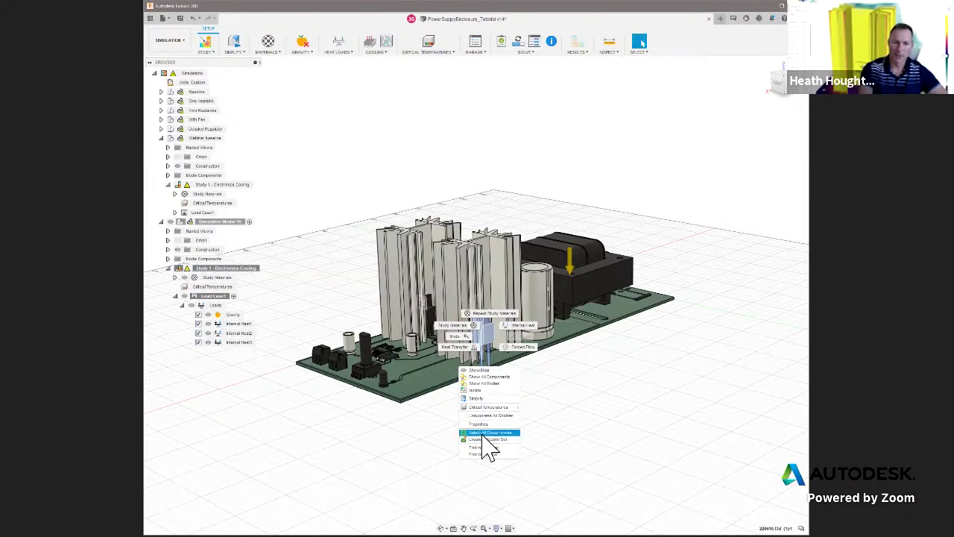
pyautogui.press('Escape')
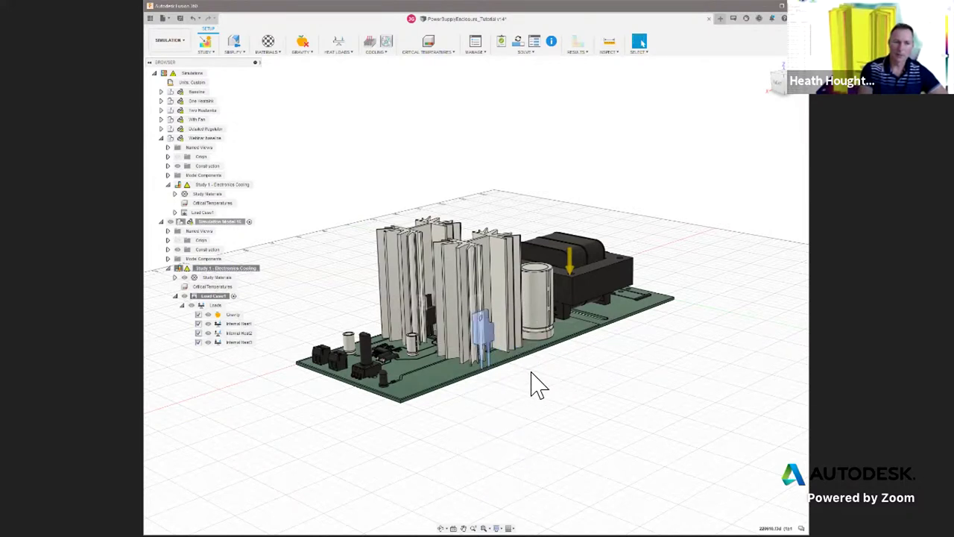
pyautogui.rightClick(490, 337)
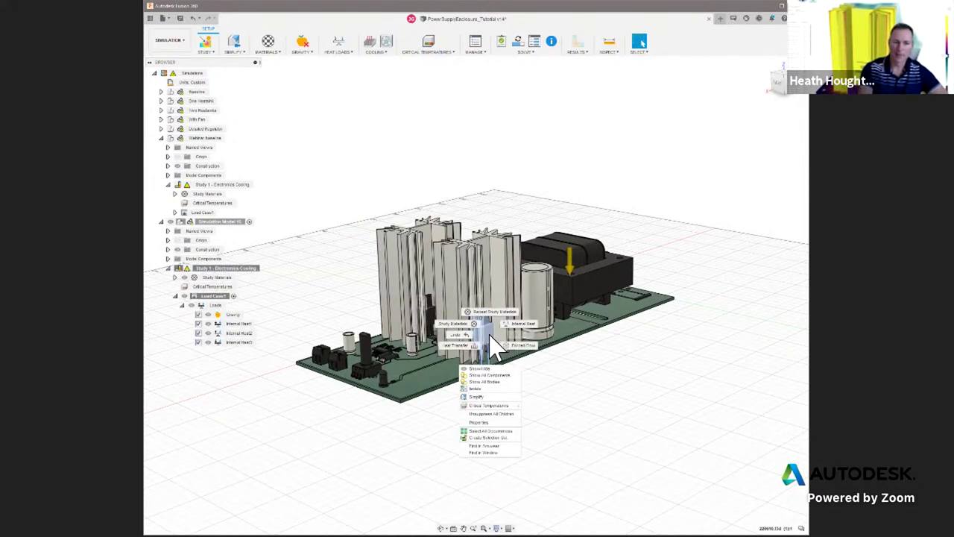
pyautogui.click(492, 415)
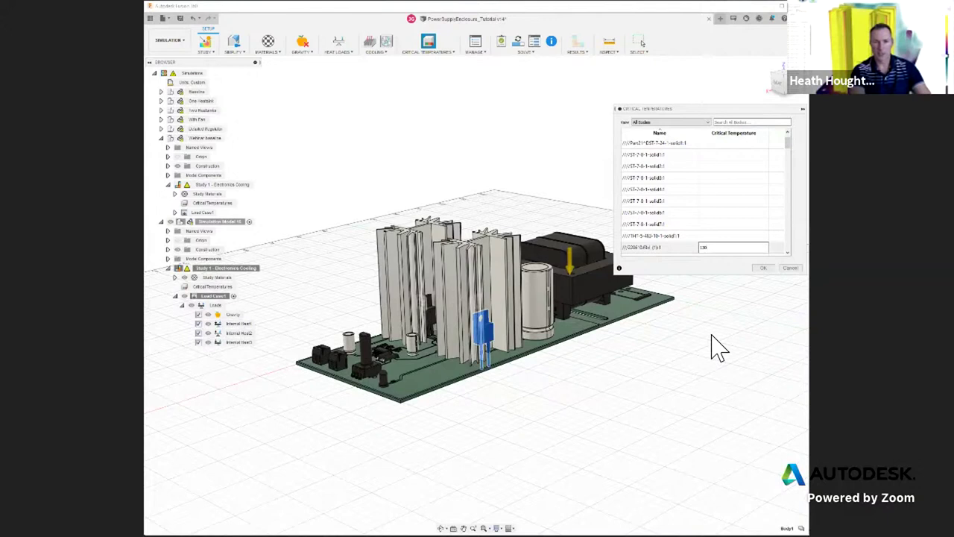
pyautogui.press('Return')
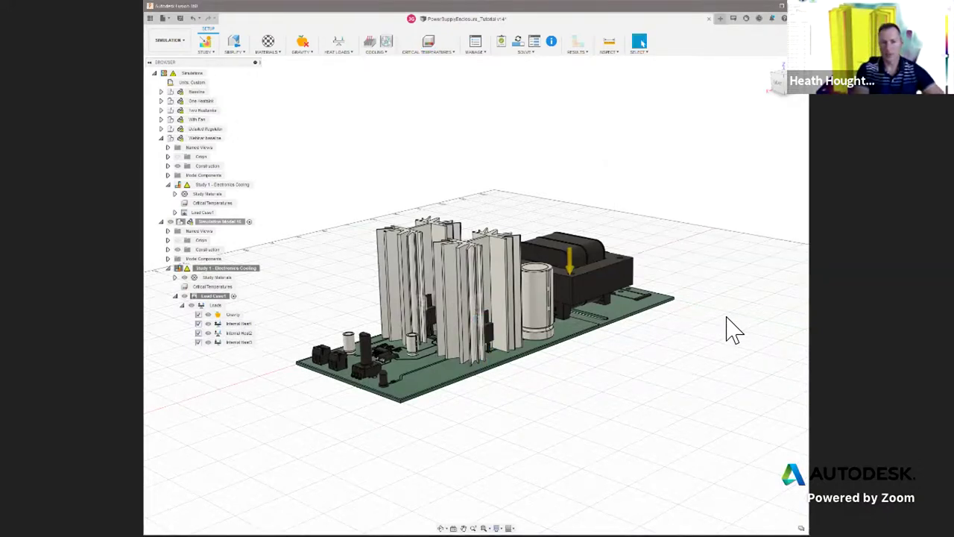
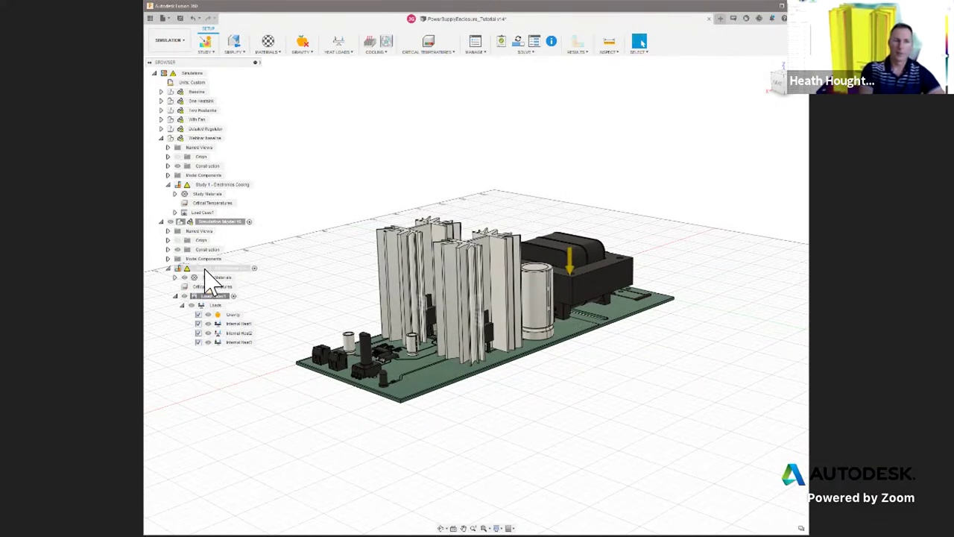
# - Enter Simplify and clone the two-heatsink simulation model together with its Study 1 - Electronics Cooling
pyautogui.click(205, 269)
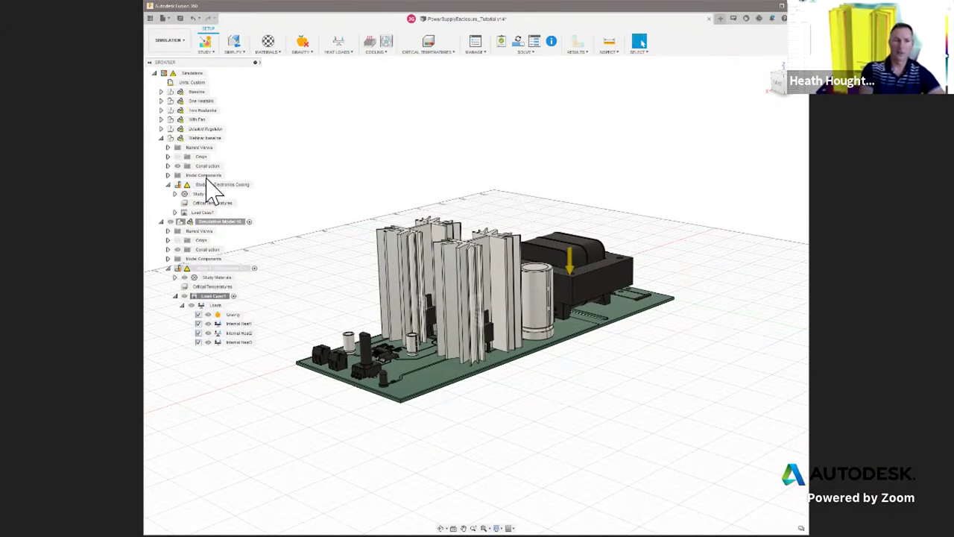
pyautogui.click(234, 45)
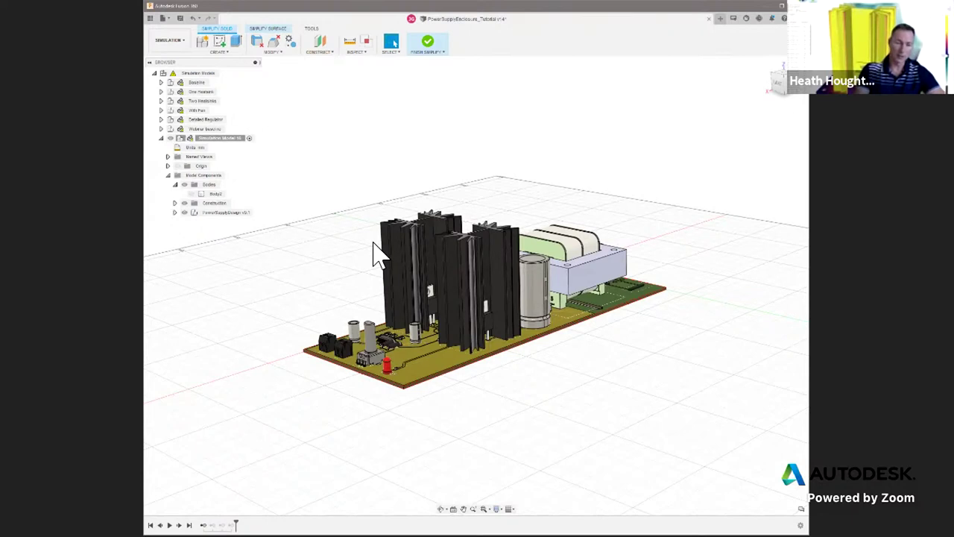
pyautogui.rightClick(227, 139)
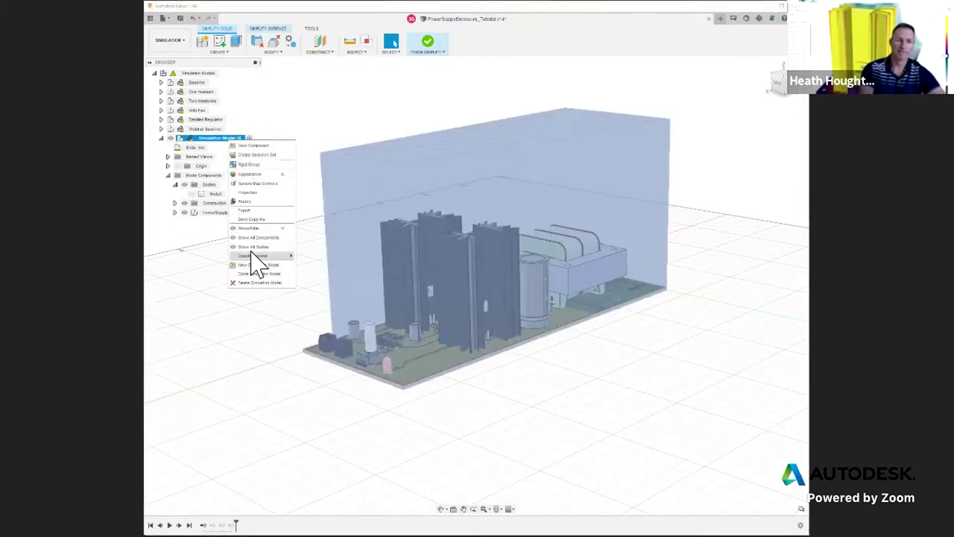
pyautogui.click(260, 273)
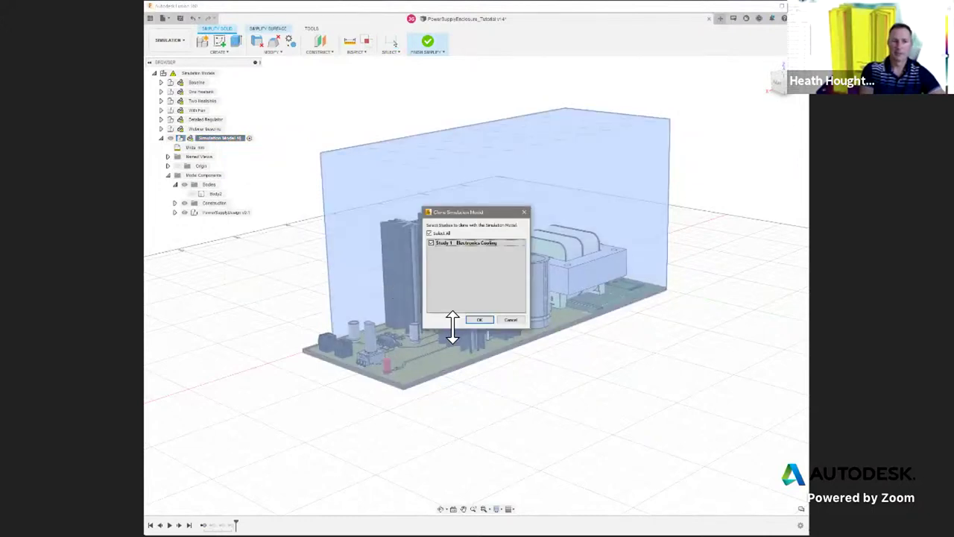
pyautogui.click(479, 320)
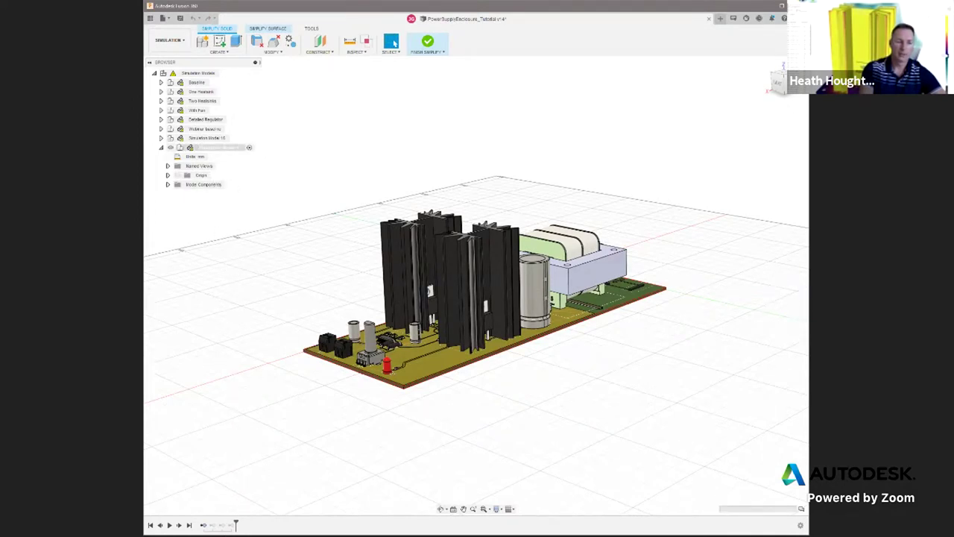
# - Suppress the first removal feature in the new clone to restore the fan, and show enclosure body Body2 before finishing simplification
pyautogui.rightClick(207, 525)
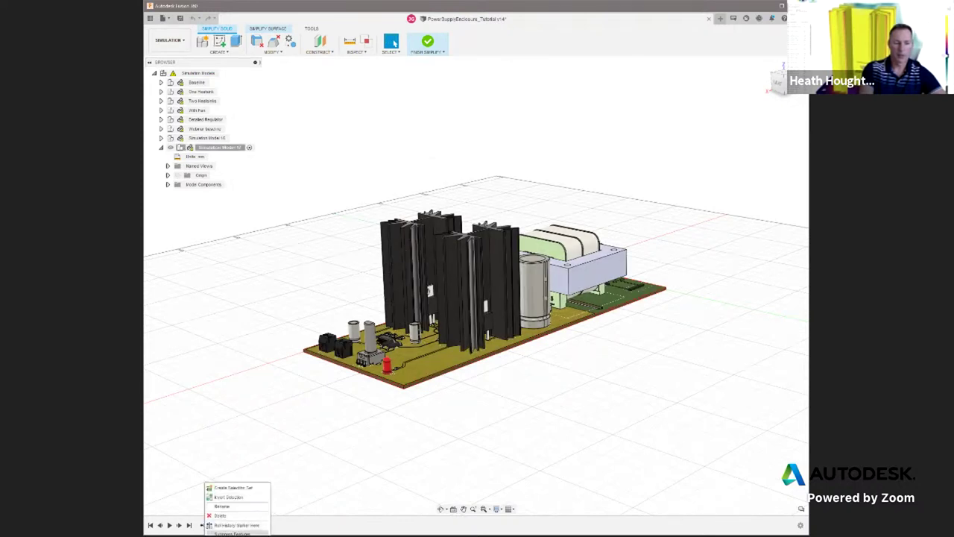
pyautogui.click(274, 477)
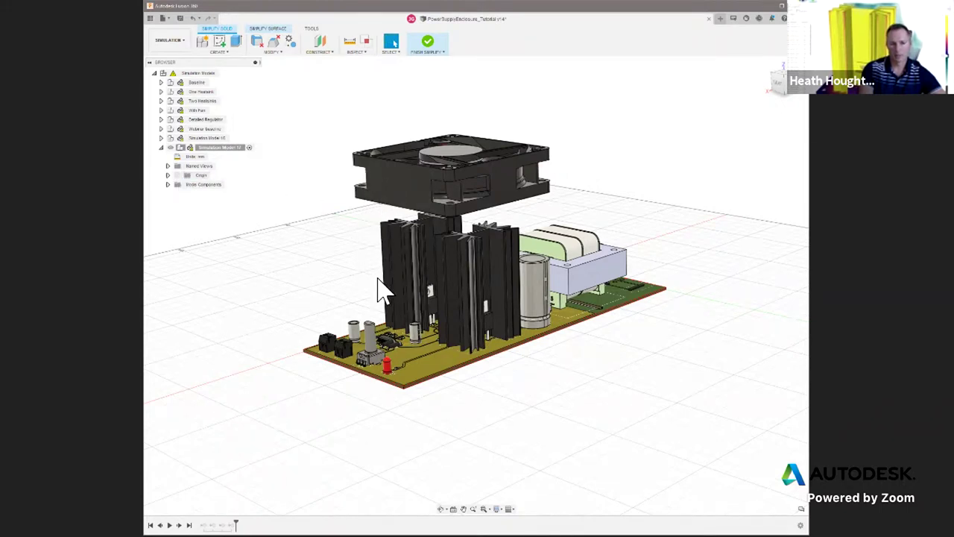
pyautogui.click(168, 185)
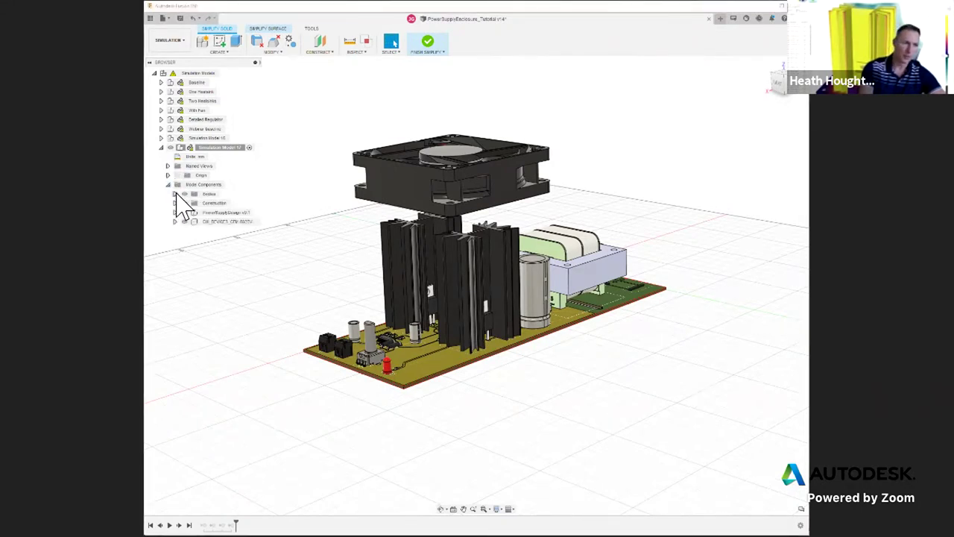
pyautogui.click(175, 193)
pyautogui.click(192, 203)
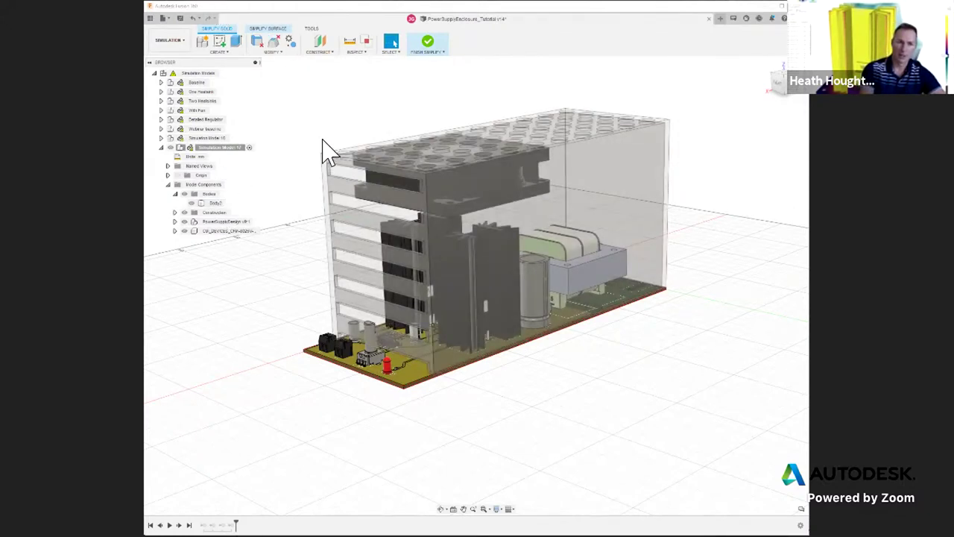
pyautogui.click(429, 45)
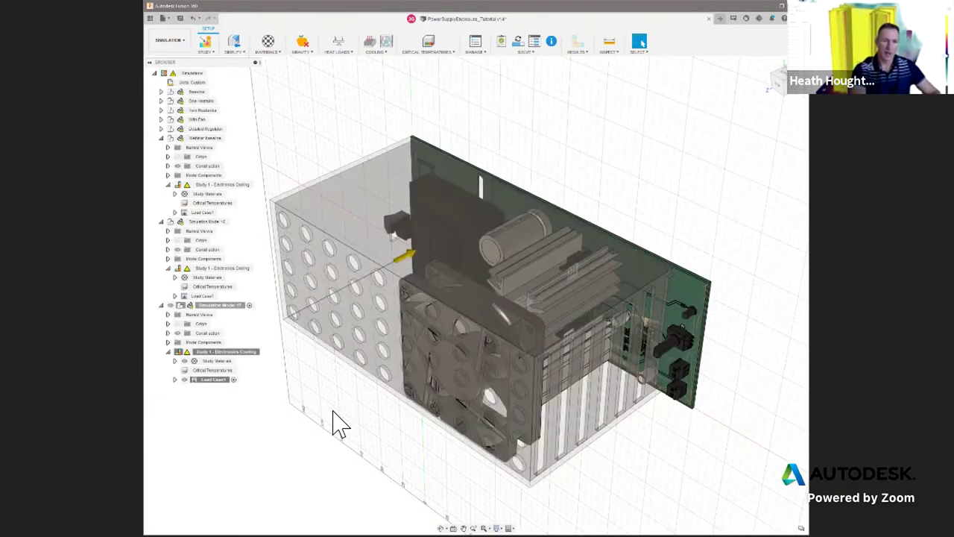
# - Apply a cooling fan forced flow of 41 CFM to the fan body, flipping its direction to draw air up out of the enclosure
pyautogui.keyDown('shift'); pyautogui.moveTo(334, 425); pyautogui.dragTo(452, 411, button='middle'); pyautogui.keyUp('shift')
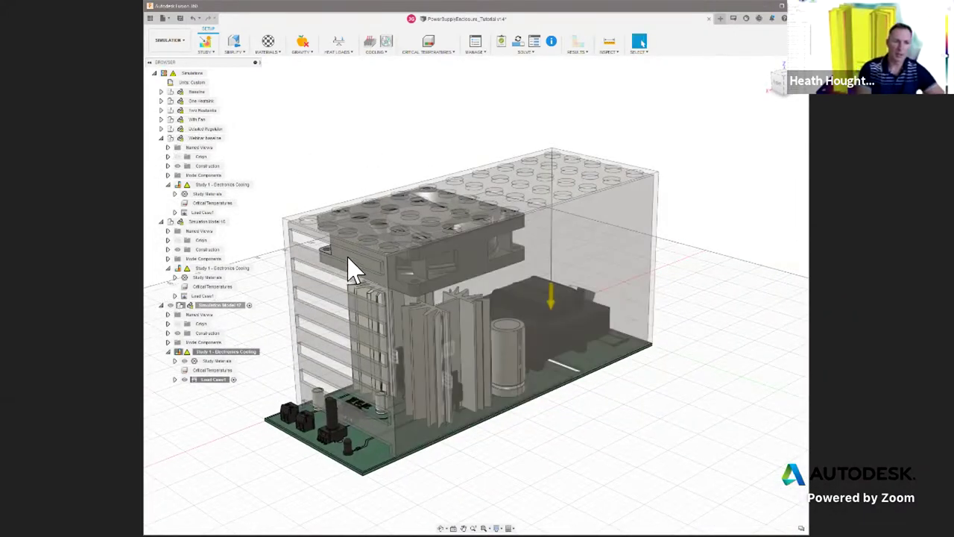
pyautogui.click(385, 43)
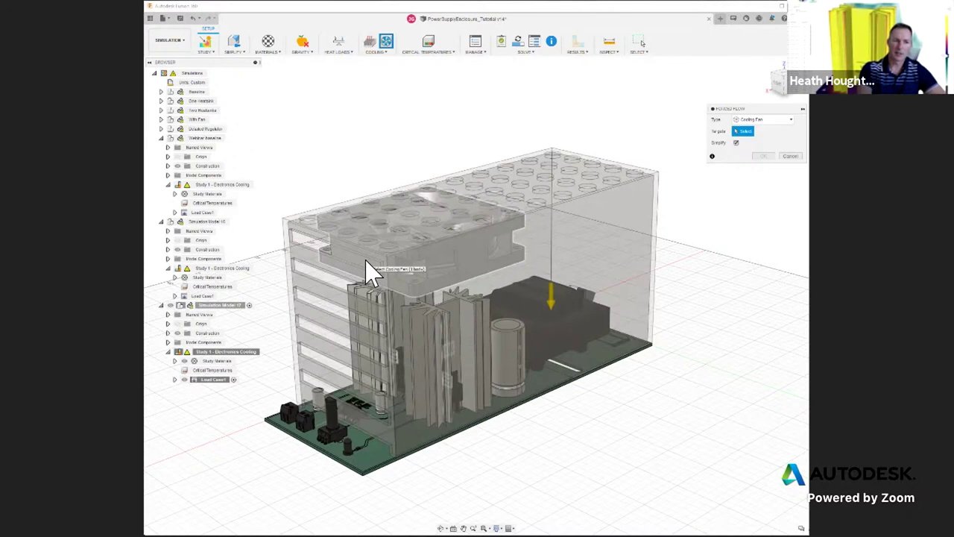
pyautogui.click(371, 273)
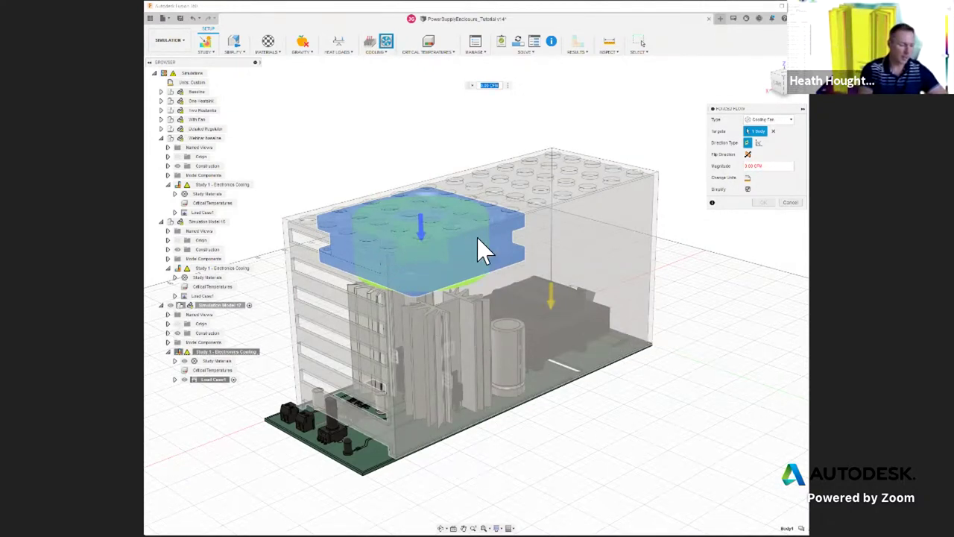
pyautogui.keyDown('shift'); pyautogui.moveTo(530, 268); pyautogui.dragTo(490, 362, button='middle'); pyautogui.keyUp('shift')
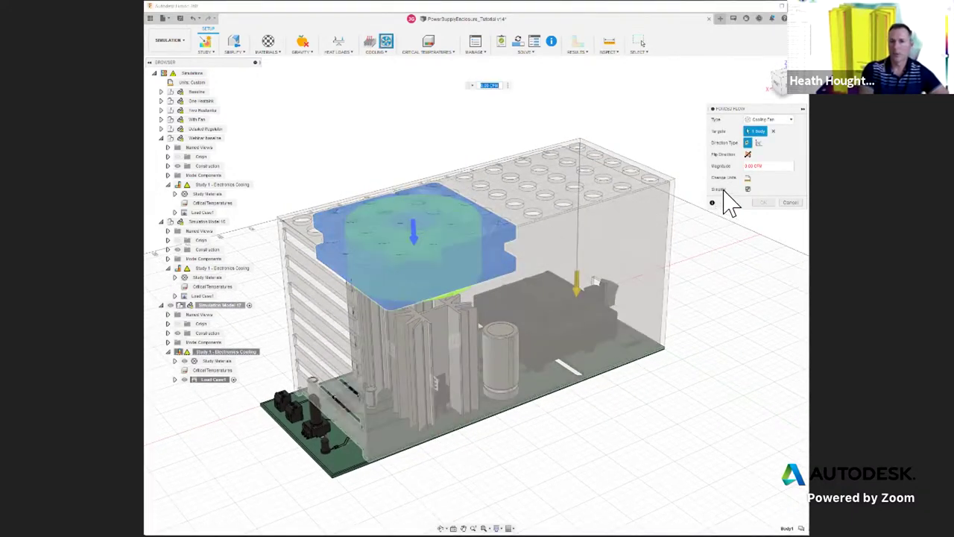
pyautogui.click(754, 167)
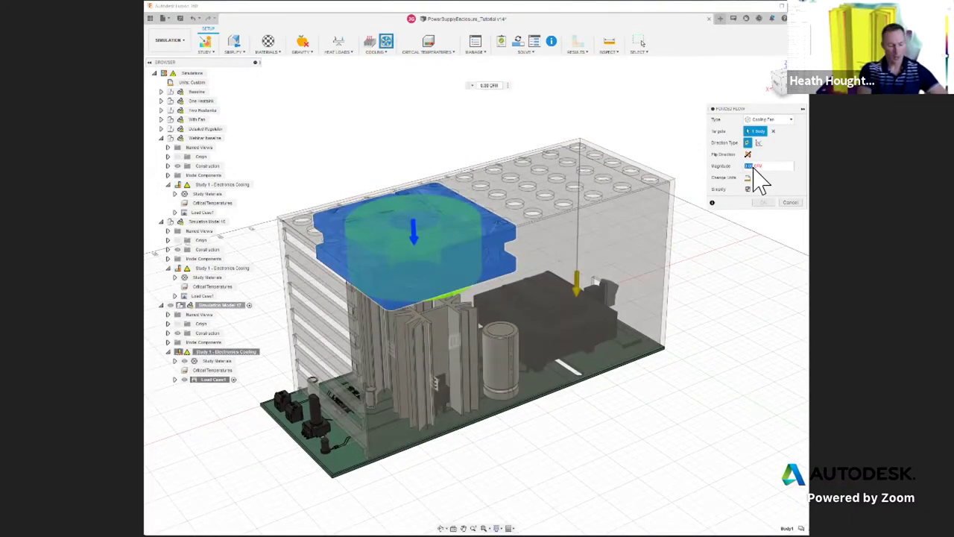
pyautogui.write('41')
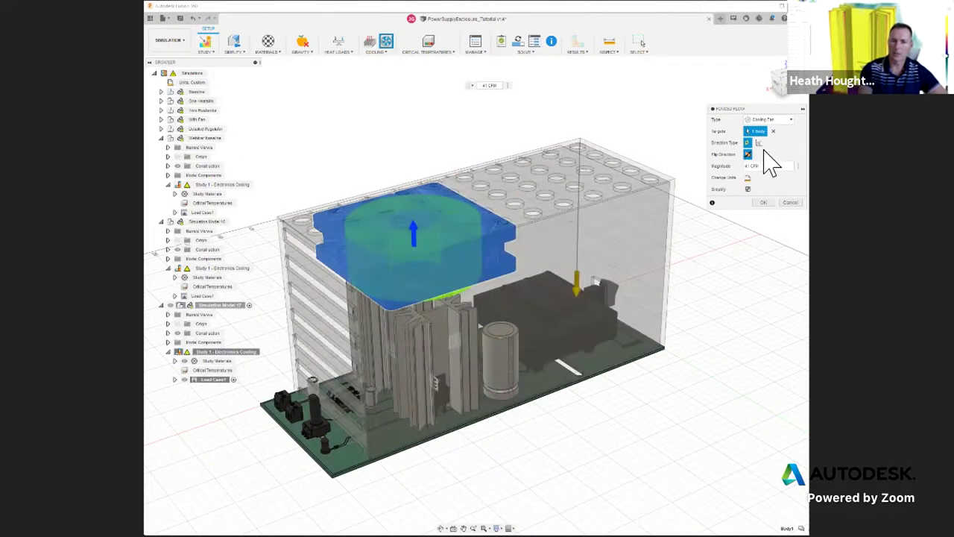
pyautogui.click(761, 203)
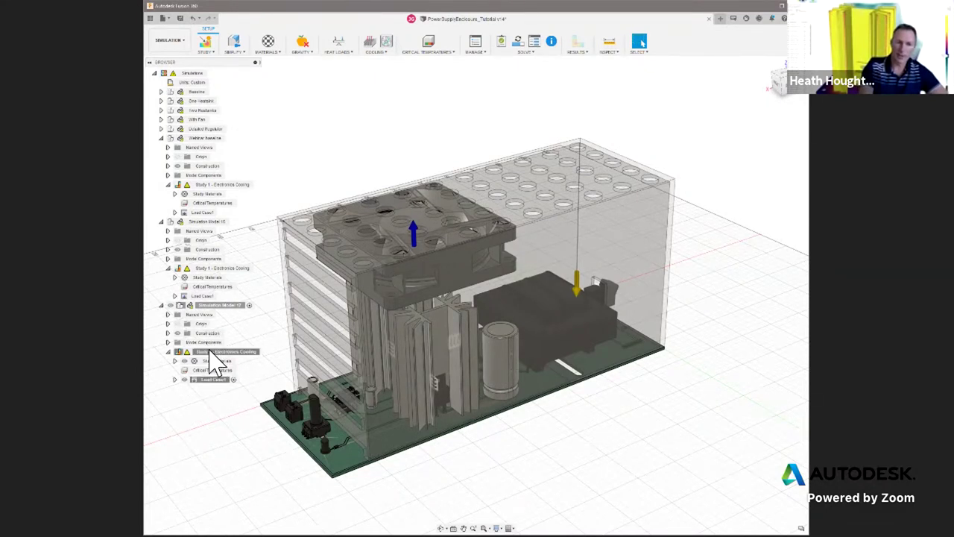
# - Clone Study 1 of the fan simulation model and rename the copy Fan Push
pyautogui.rightClick(214, 353)
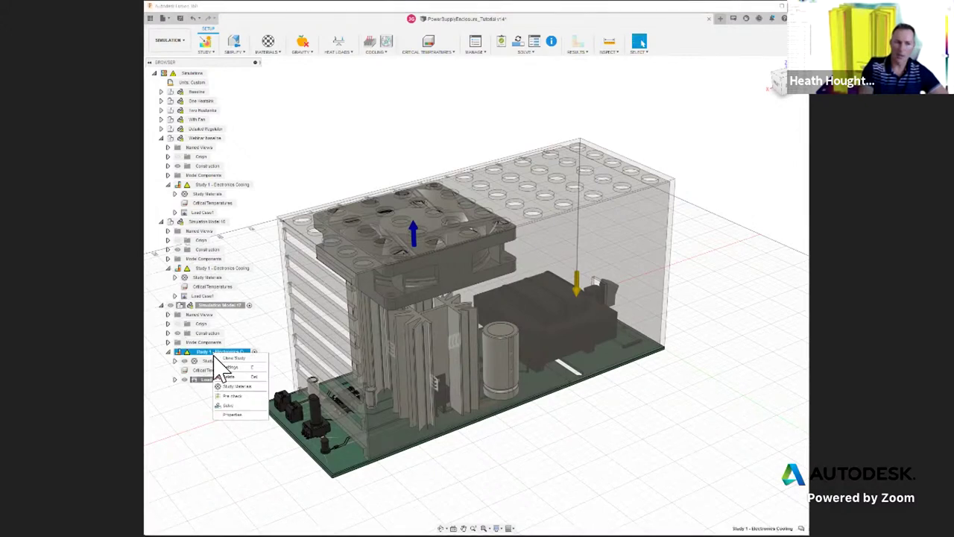
pyautogui.click(232, 372)
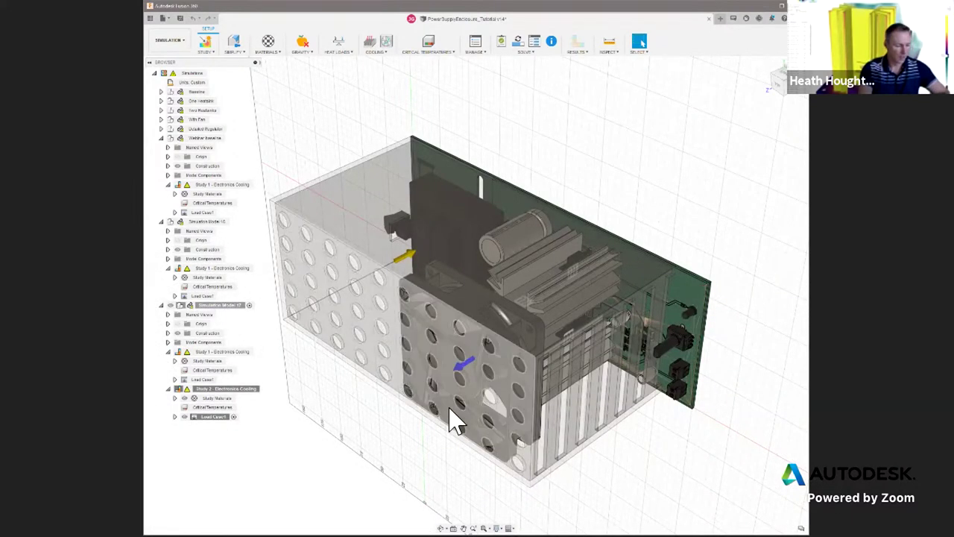
pyautogui.keyDown('shift'); pyautogui.moveTo(484, 406); pyautogui.dragTo(229, 392, button='middle'); pyautogui.keyUp('shift')
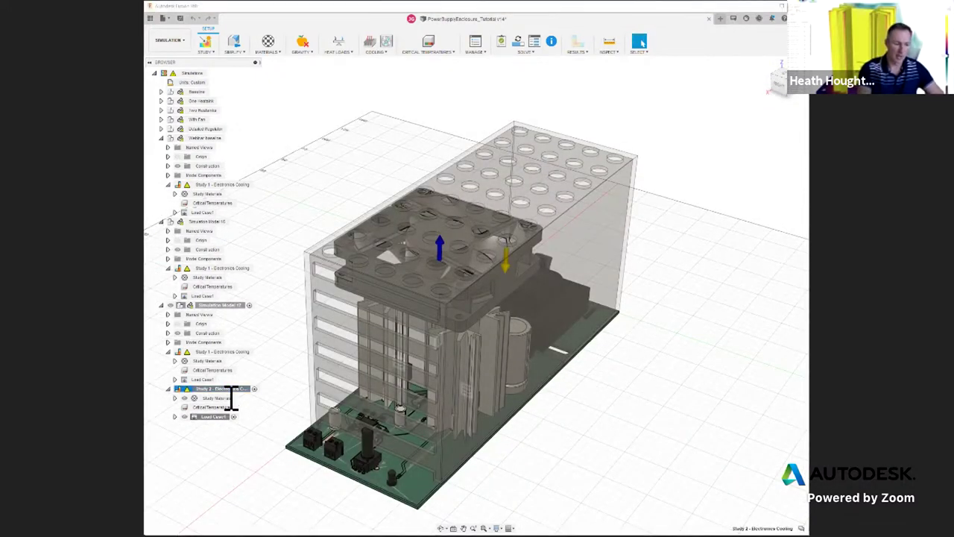
pyautogui.write('Fan Push')
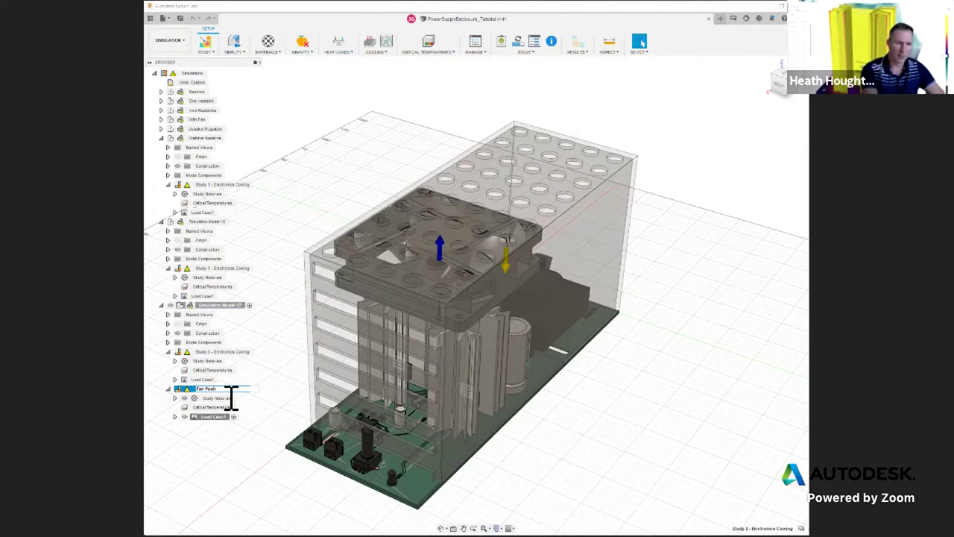
pyautogui.press('Return')
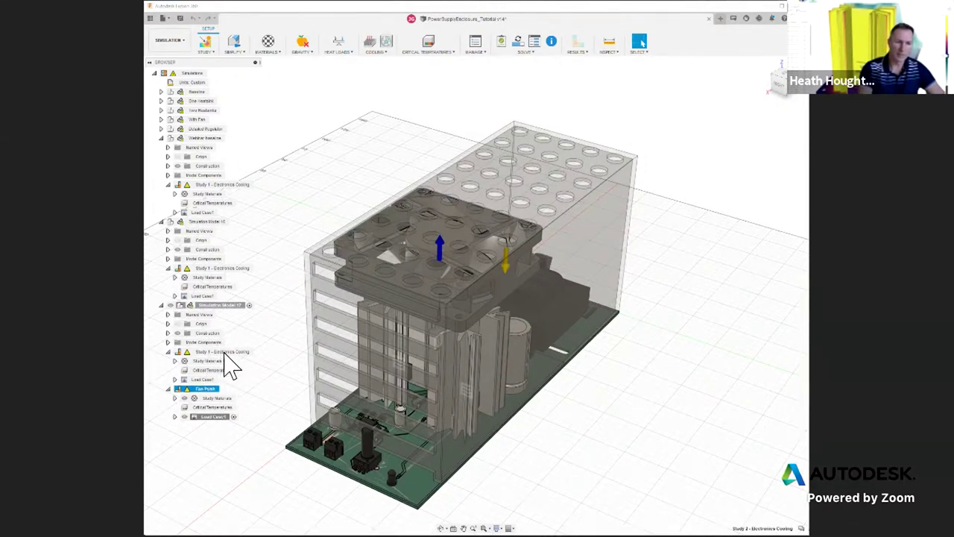
# - Rename the fan model's original Study 1 - Electronics Cooling as Fan Pull
pyautogui.click(225, 352)
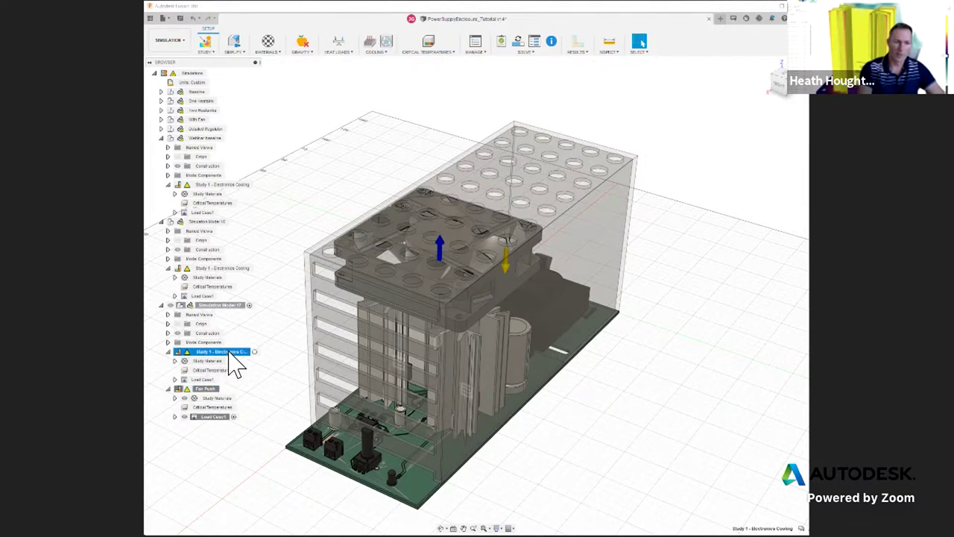
pyautogui.doubleClick(230, 353)
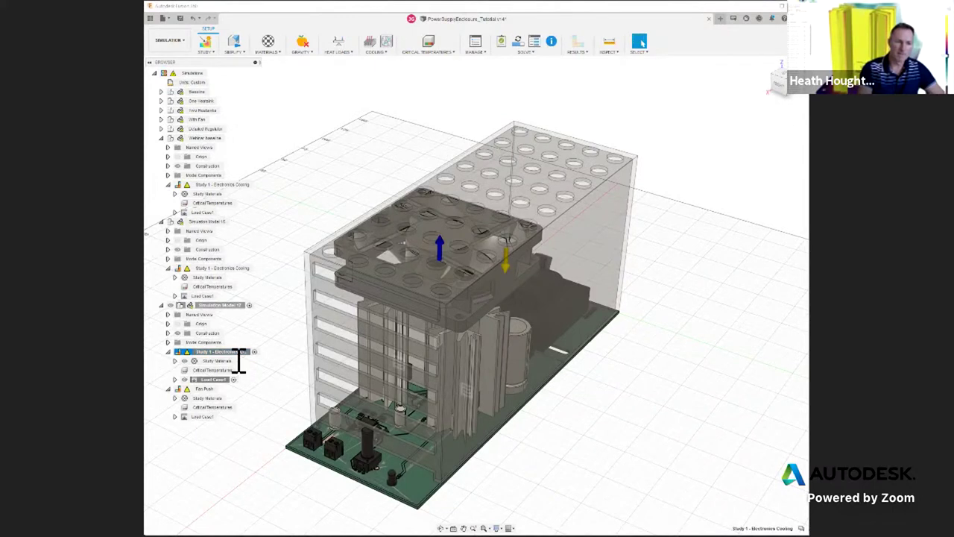
pyautogui.write('Fan Pull')
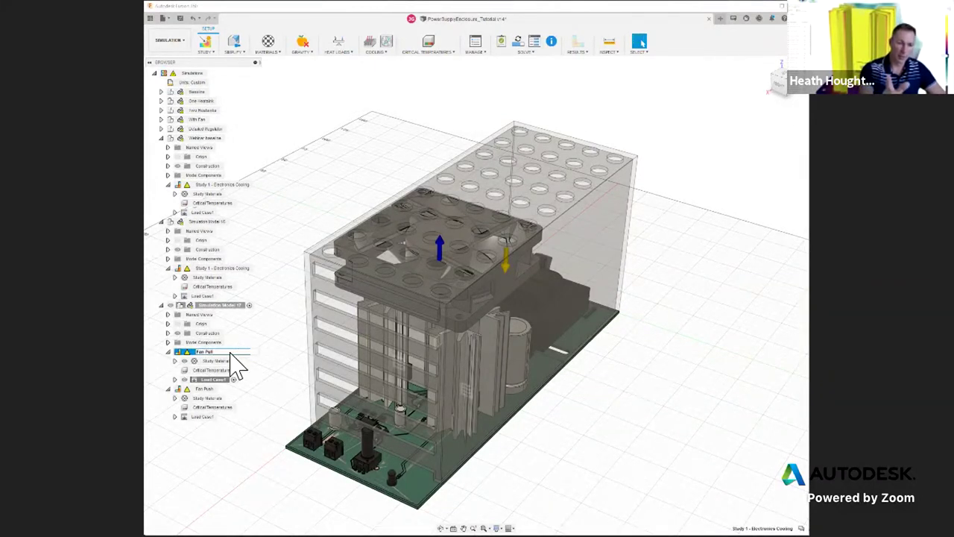
pyautogui.press('Return')
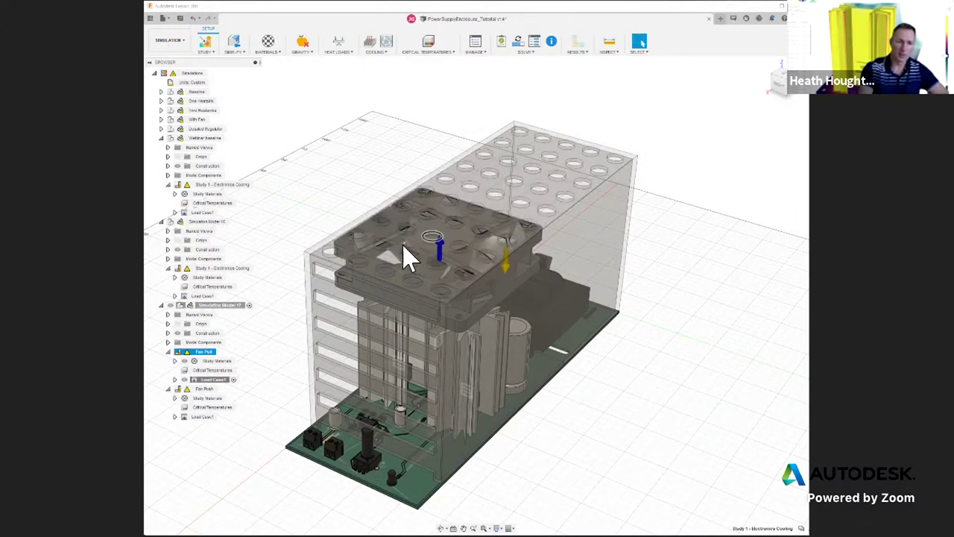
# - Make the Fan Push study of the fan simulation model the active study
pyautogui.click(219, 388)
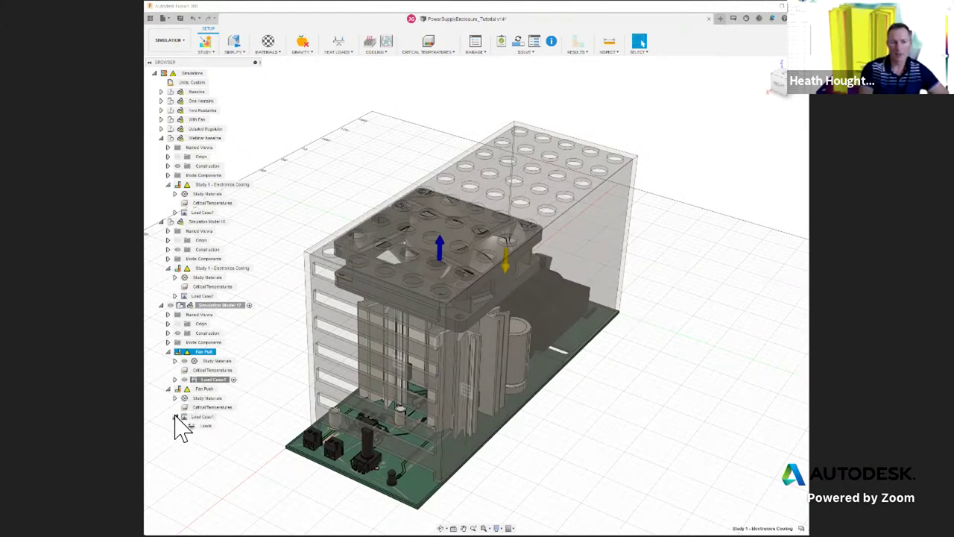
pyautogui.click(182, 425)
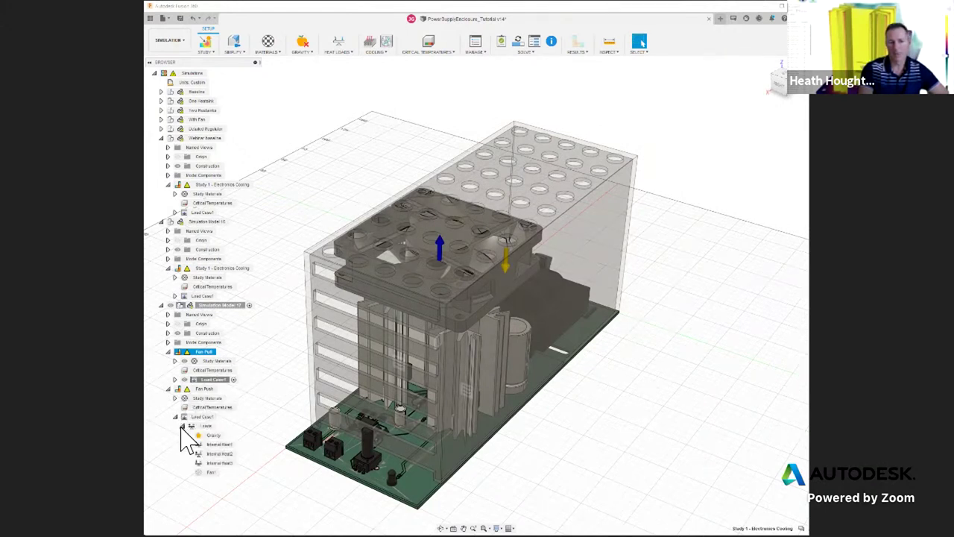
pyautogui.click(213, 472)
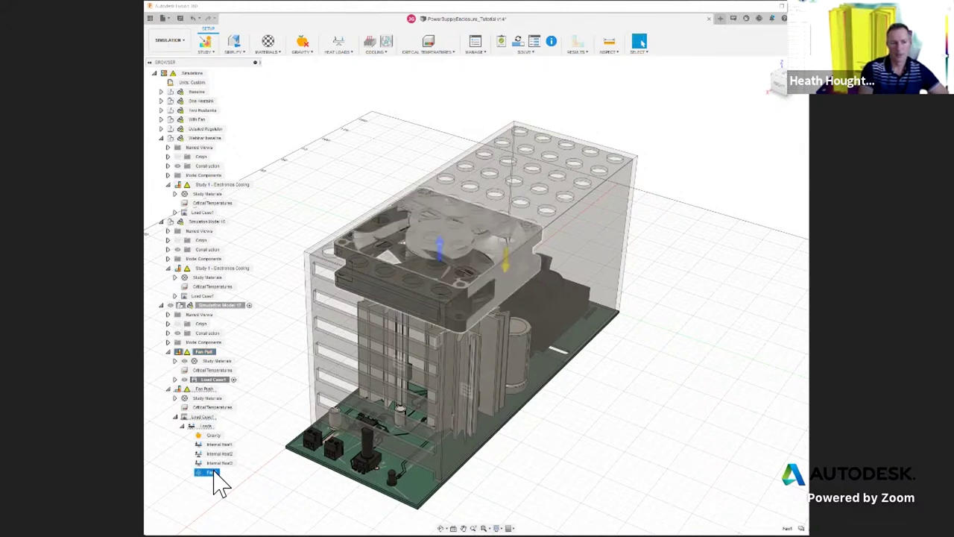
pyautogui.click(220, 389)
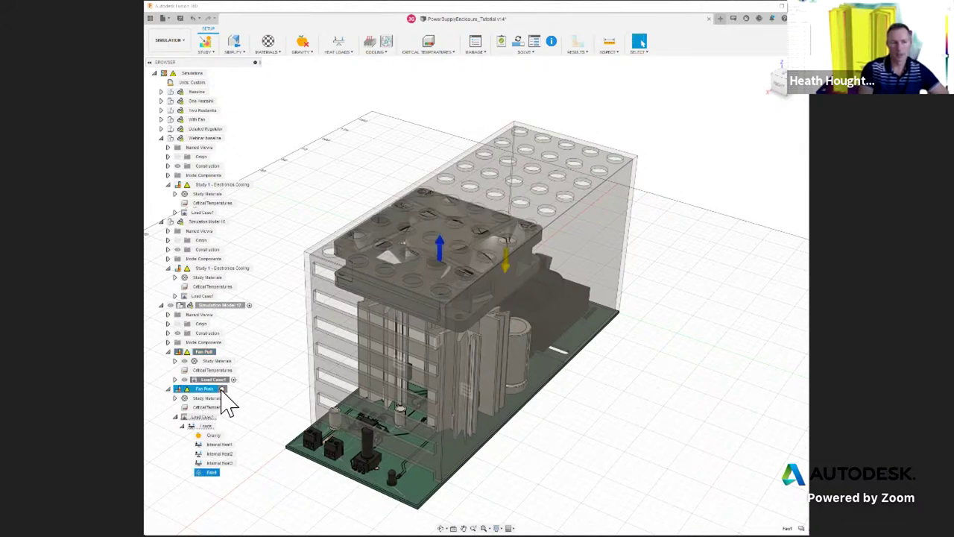
pyautogui.click(221, 390)
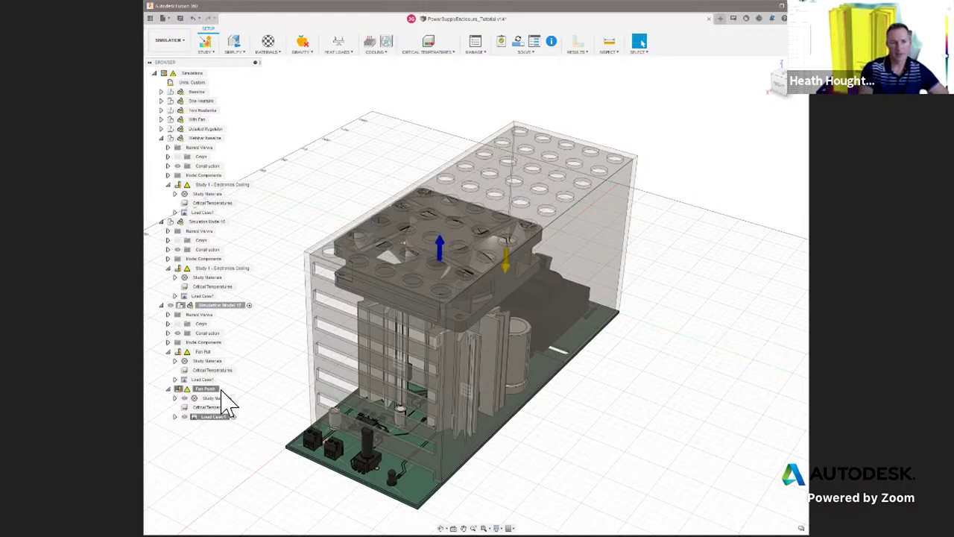
# - Edit the Fan Push study's fan load, using the angle direction type and flipping the flow downward into the enclosure
pyautogui.click(175, 417)
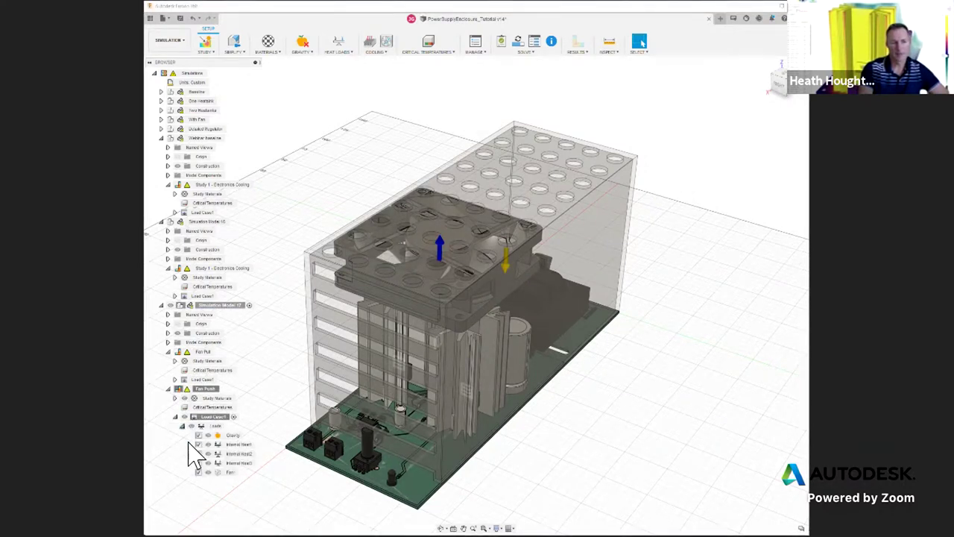
pyautogui.click(239, 473)
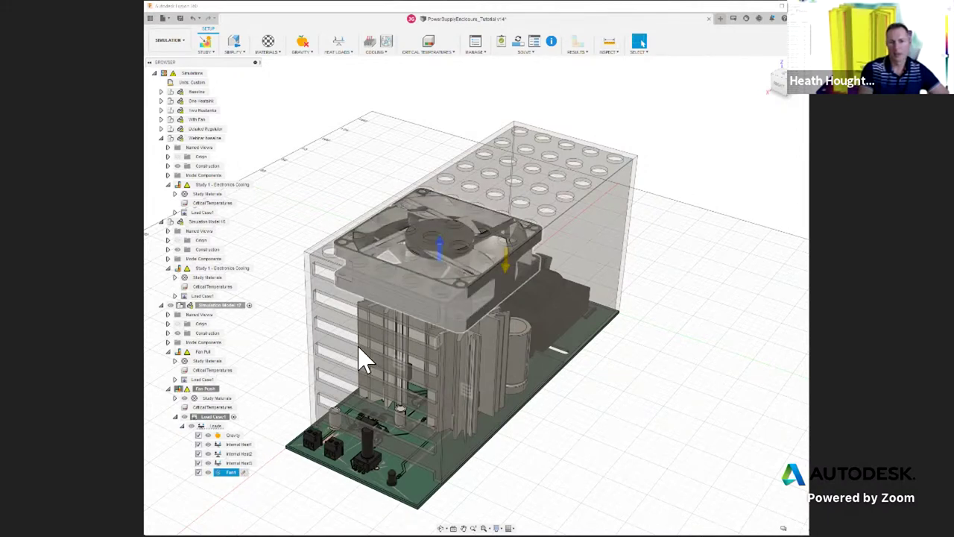
pyautogui.doubleClick(439, 263)
pyautogui.click(759, 142)
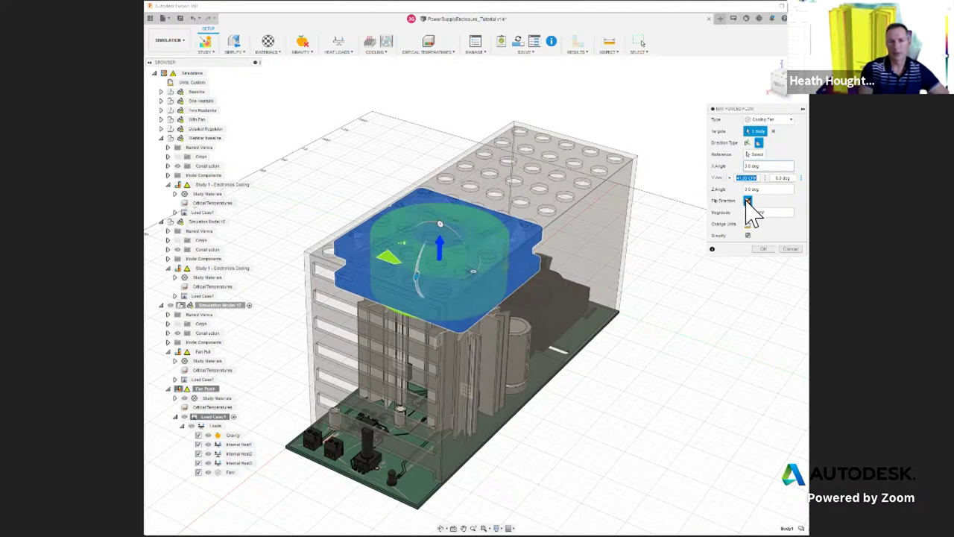
pyautogui.click(748, 202)
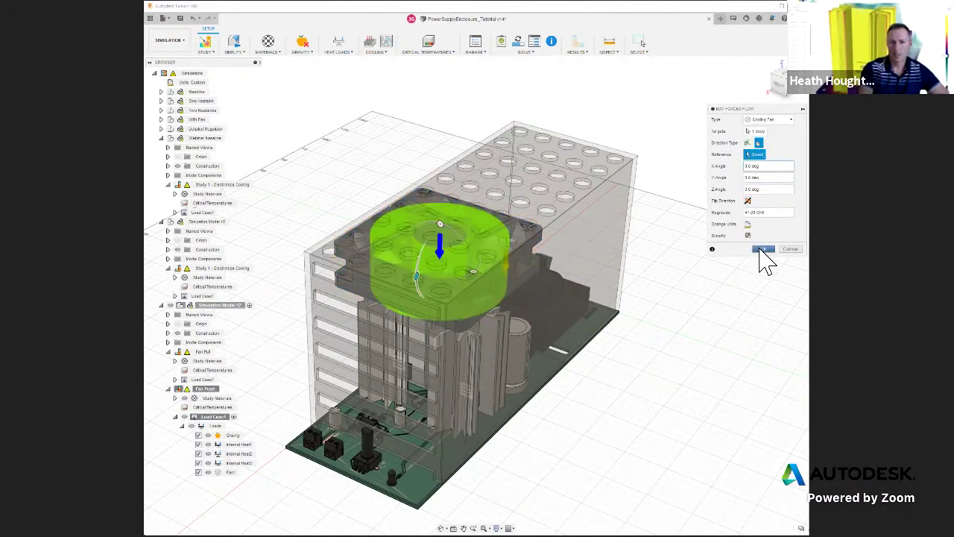
pyautogui.click(760, 250)
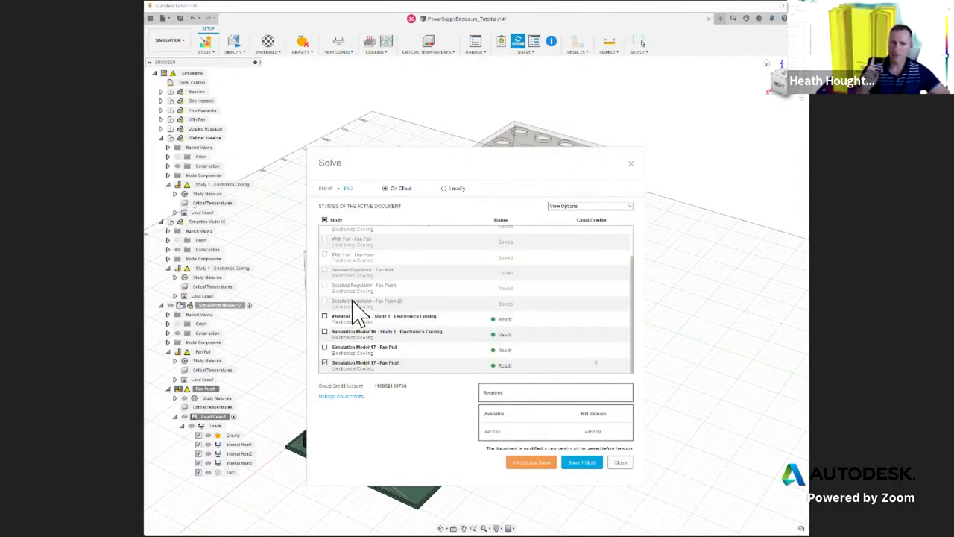
# - Mark the Webinar baseline, Simulation Model 16, Fan Pull and Fan Push studies for cloud solving, then close Solve without running them
pyautogui.click(325, 316)
pyautogui.click(324, 331)
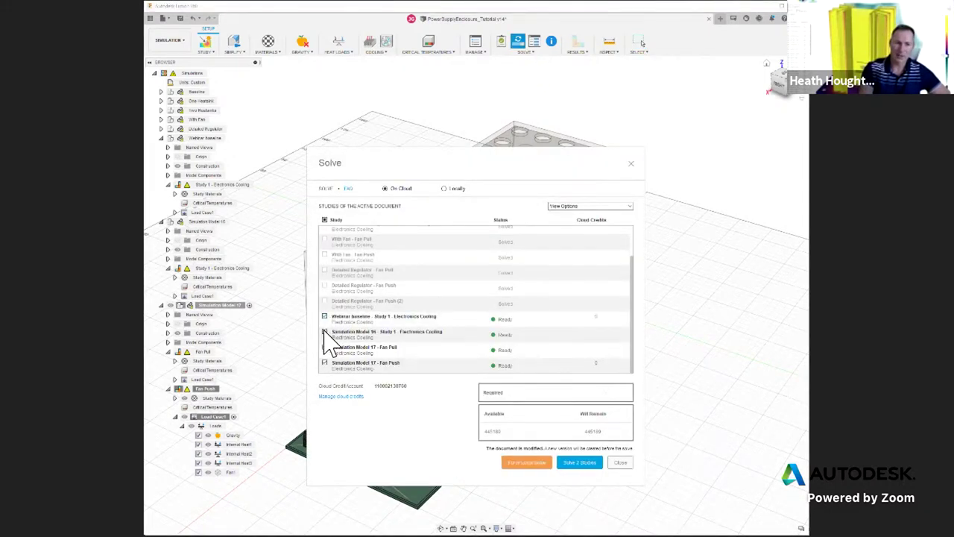
pyautogui.click(324, 362)
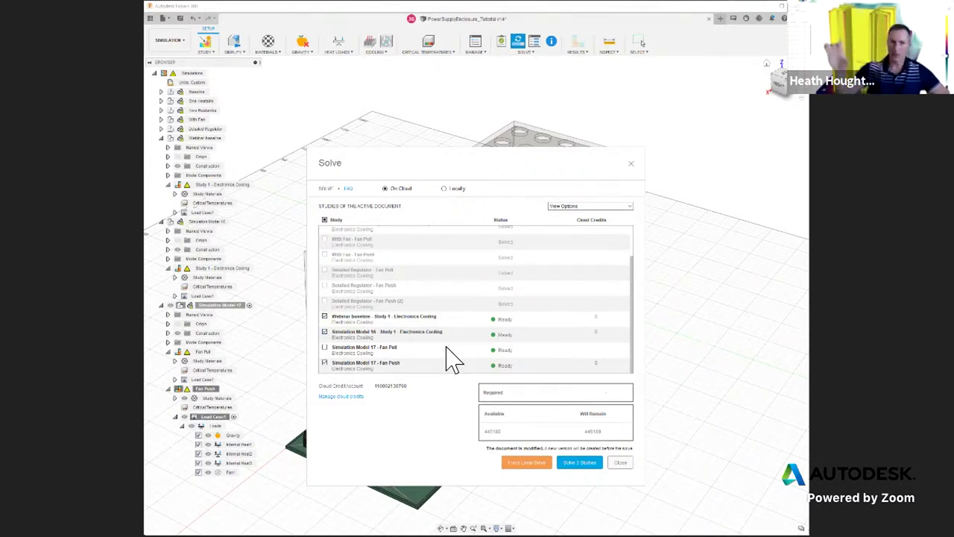
pyautogui.click(325, 348)
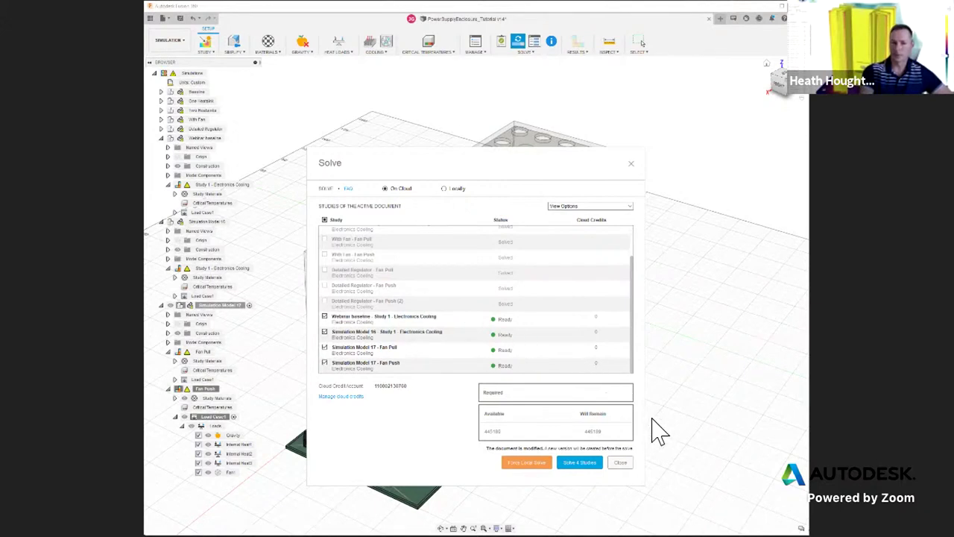
pyautogui.click(623, 463)
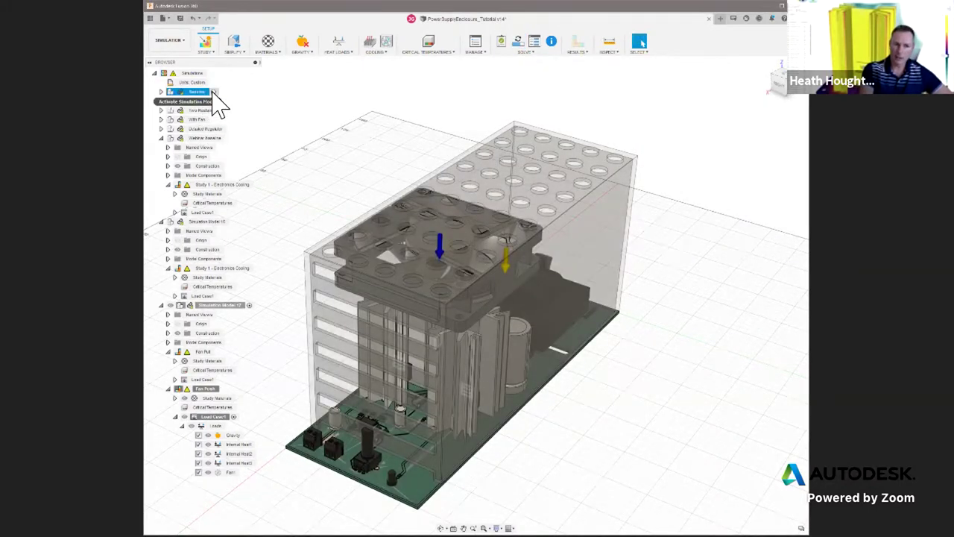
# - Activate the solved Baseline model and examine its results as component critical temperature risk, then as component temperatures with air velocity
pyautogui.click(213, 93)
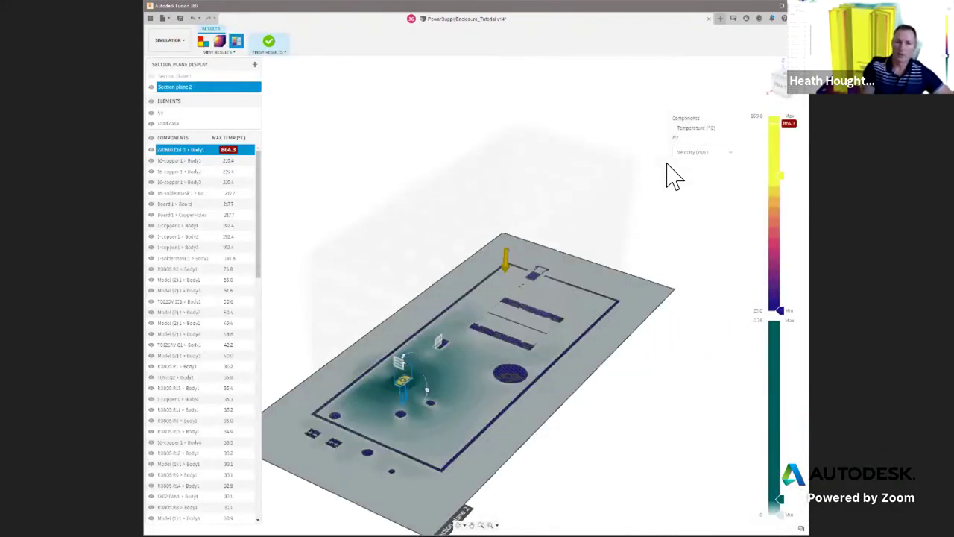
pyautogui.click(201, 43)
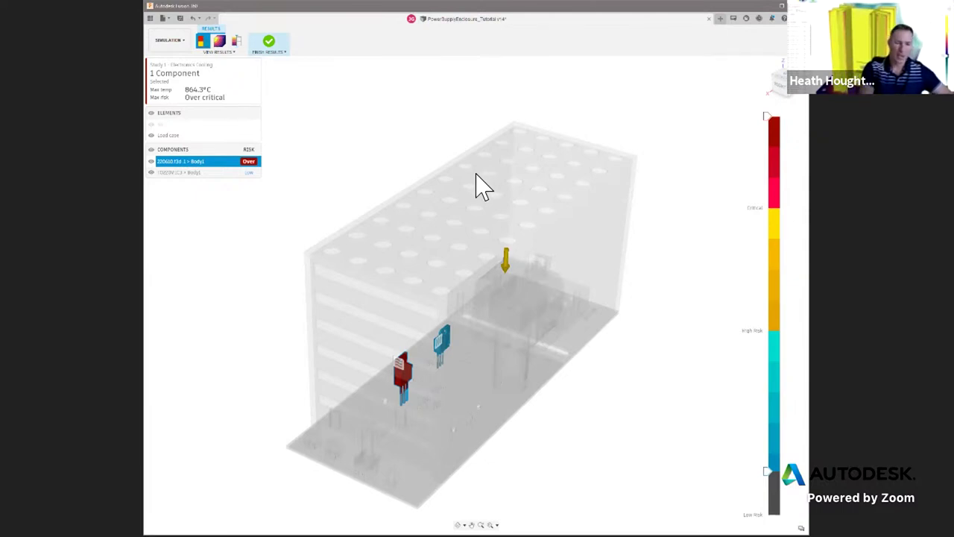
pyautogui.moveTo(624, 431)
pyautogui.keyDown('shift'); pyautogui.mouseDown(button='middle')
pyautogui.moveTo(617, 420)
pyautogui.moveTo(599, 420)
pyautogui.moveTo(613, 430)
pyautogui.mouseUp(button='middle'); pyautogui.keyUp('shift')
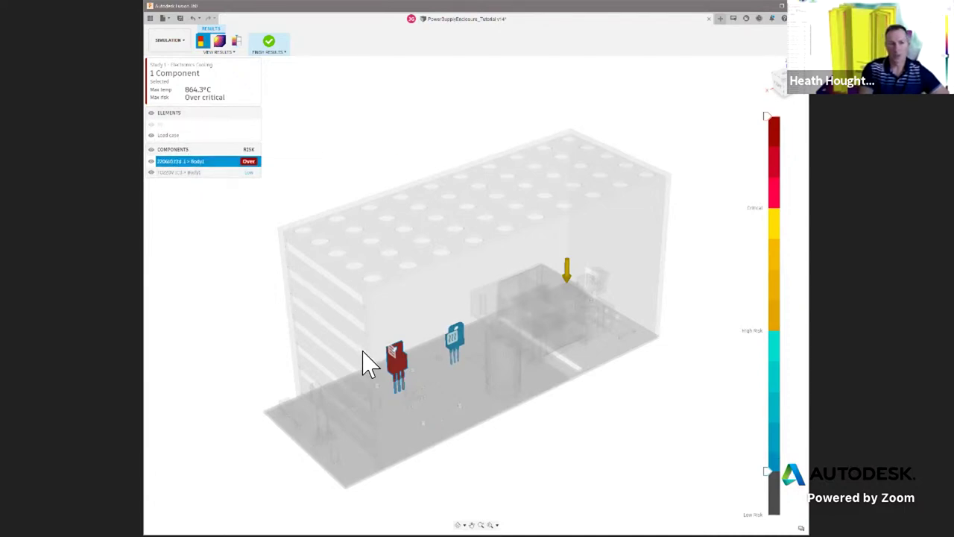
pyautogui.moveTo(402, 369)
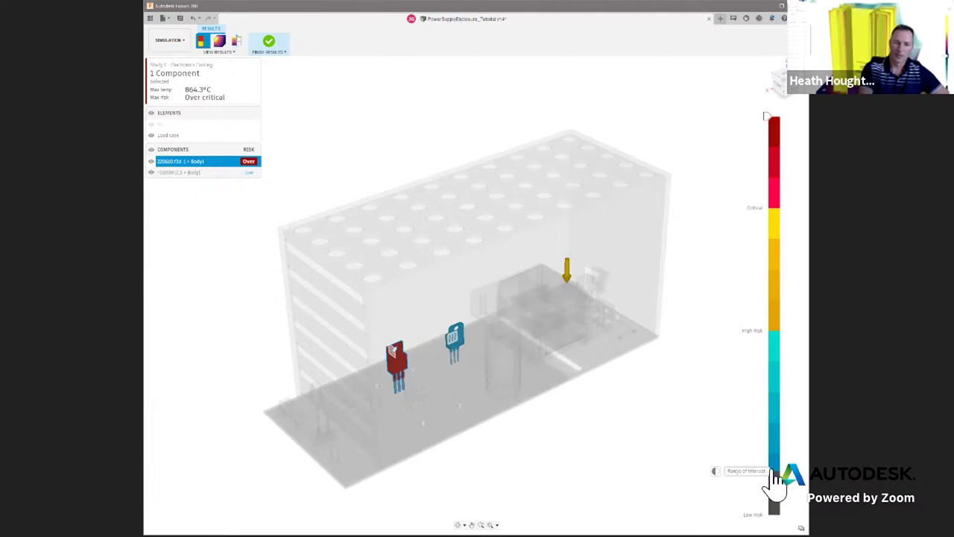
pyautogui.click(219, 48)
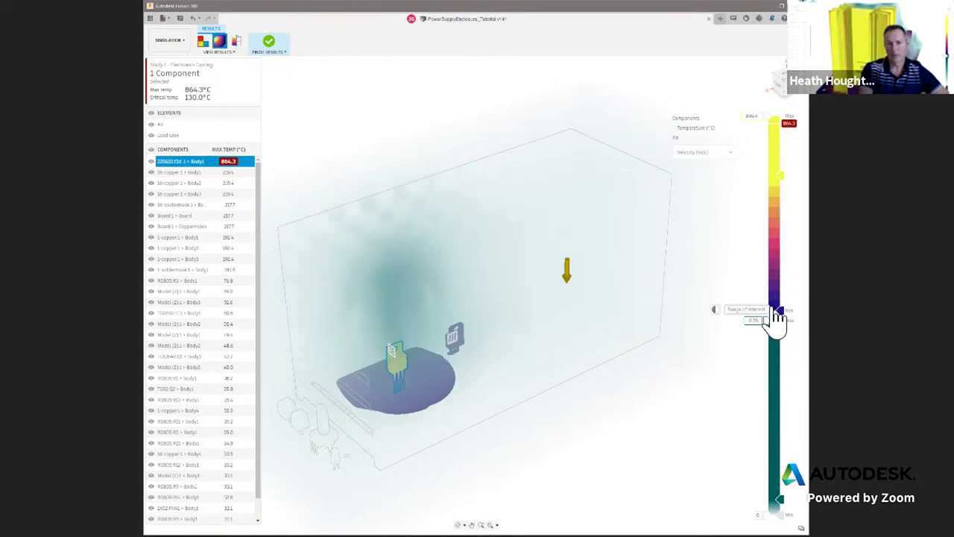
# - Set the minimum of the component temperature range of interest to 35.4 °C and clear the component selection
pyautogui.moveTo(773, 322); pyautogui.dragTo(769, 275)
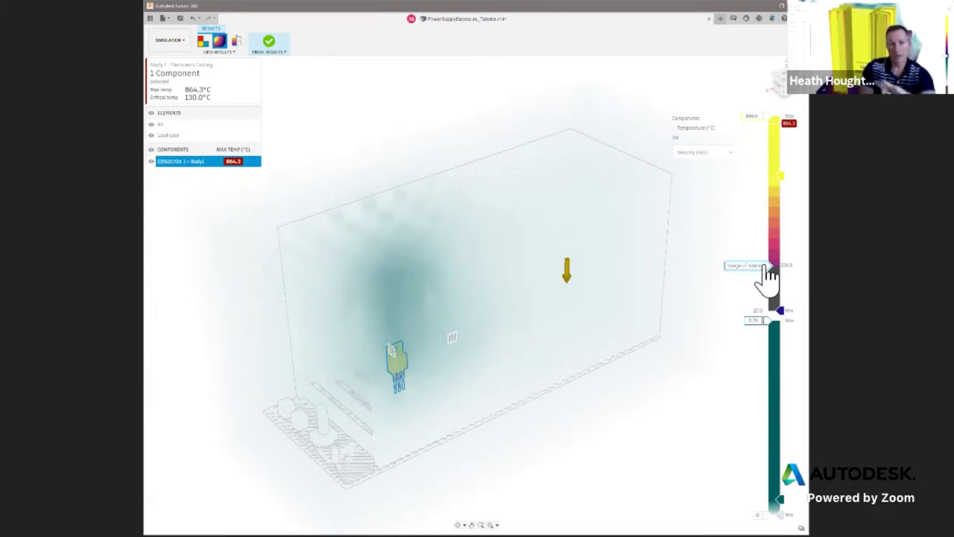
pyautogui.moveTo(768, 276); pyautogui.dragTo(784, 316)
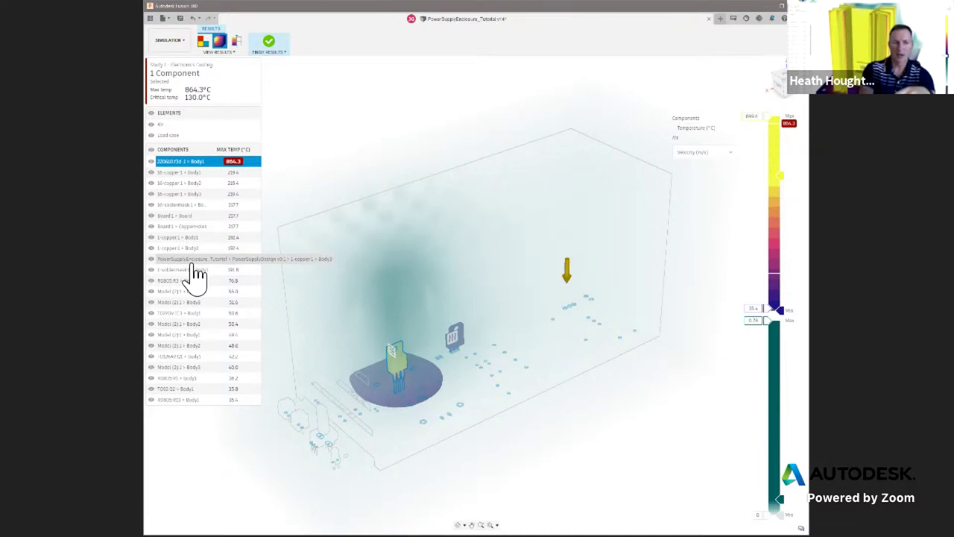
pyautogui.click(380, 164)
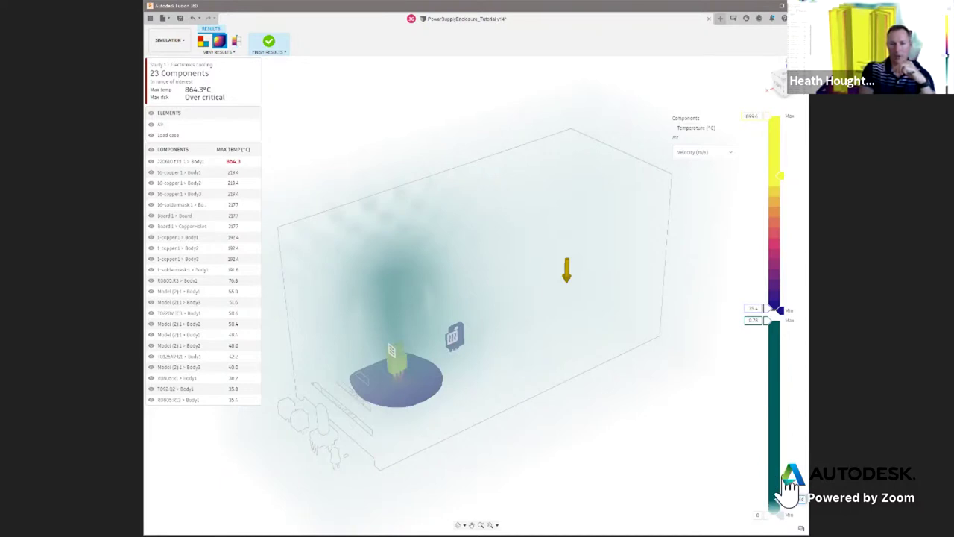
# - Raise the air velocity threshold, switch the air display to temperature and inspect the hot plume above the yellow component
pyautogui.moveTo(779, 498); pyautogui.dragTo(780, 374)
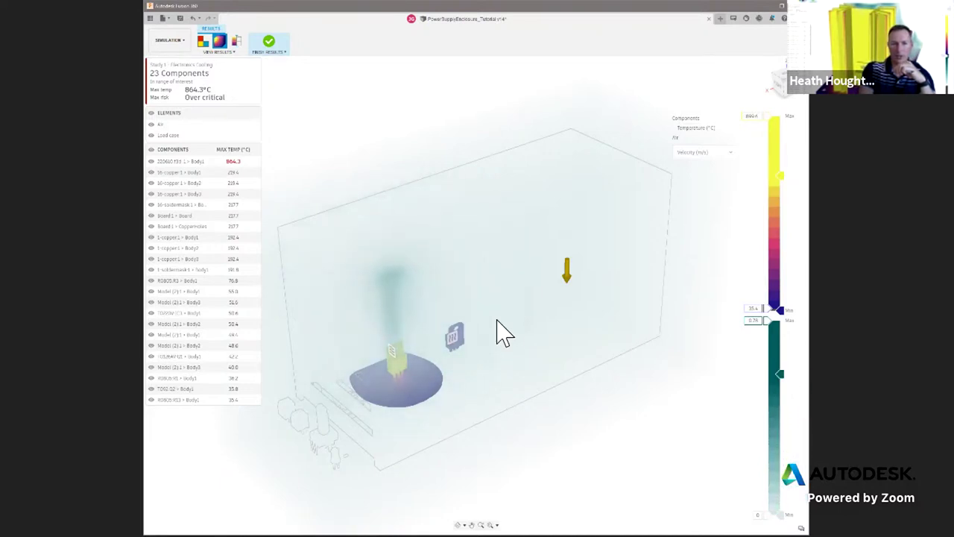
pyautogui.click(711, 153)
pyautogui.click(701, 177)
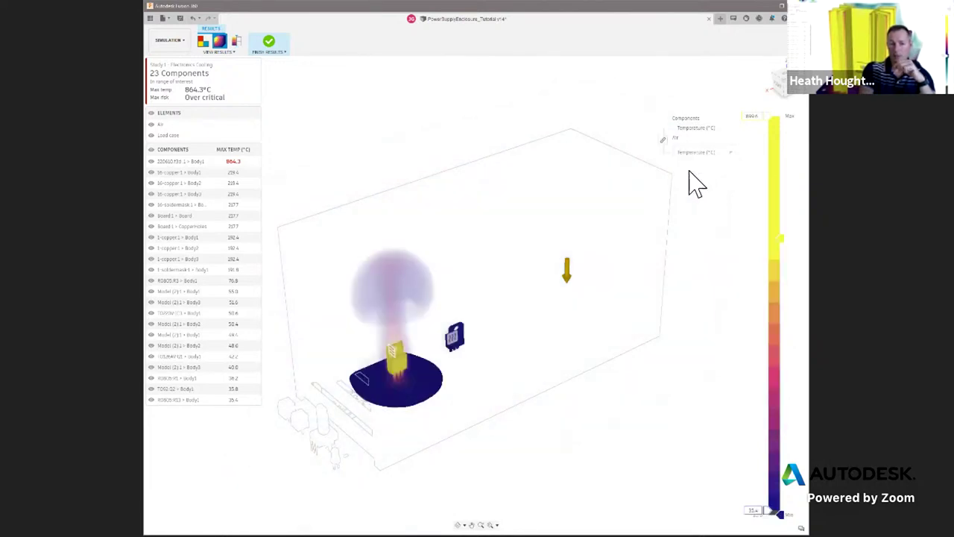
pyautogui.moveTo(566, 452)
pyautogui.keyDown('shift'); pyautogui.mouseDown(button='middle')
pyautogui.moveTo(555, 427)
pyautogui.moveTo(569, 440)
pyautogui.moveTo(564, 434)
pyautogui.mouseUp(button='middle'); pyautogui.keyUp('shift')
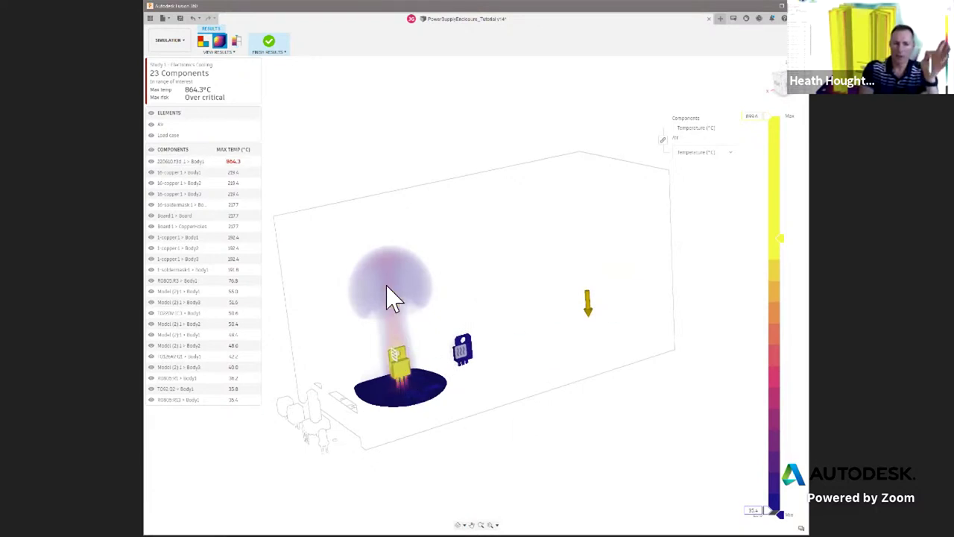
pyautogui.moveTo(397, 365)
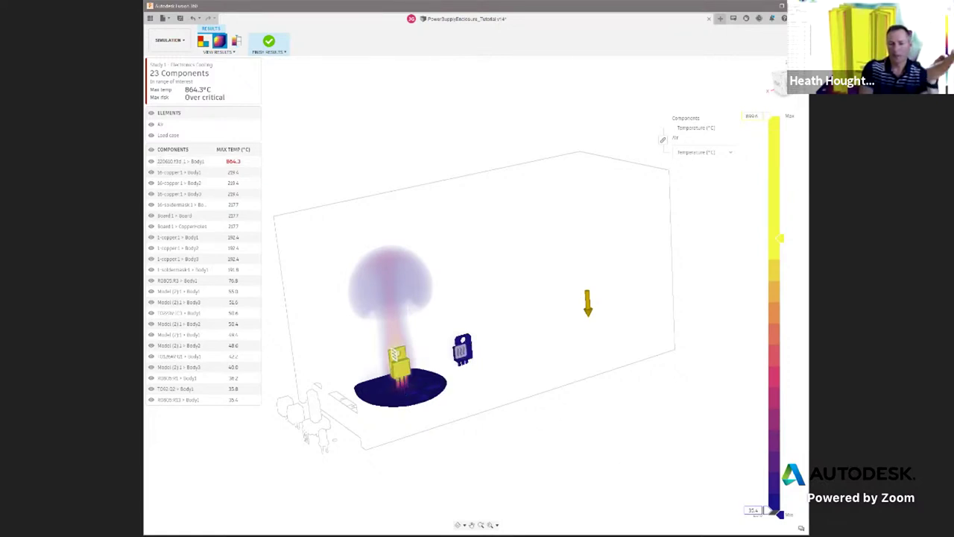
# - Unlink the component and air temperature legends, raise the air range's minimum and raise the component temperature threshold
pyautogui.click(662, 141)
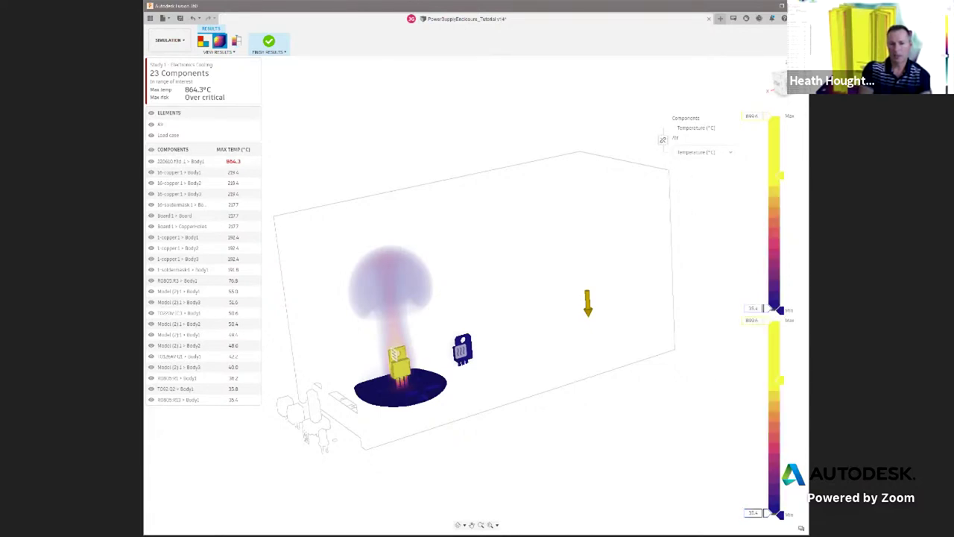
pyautogui.moveTo(767, 514); pyautogui.dragTo(768, 495)
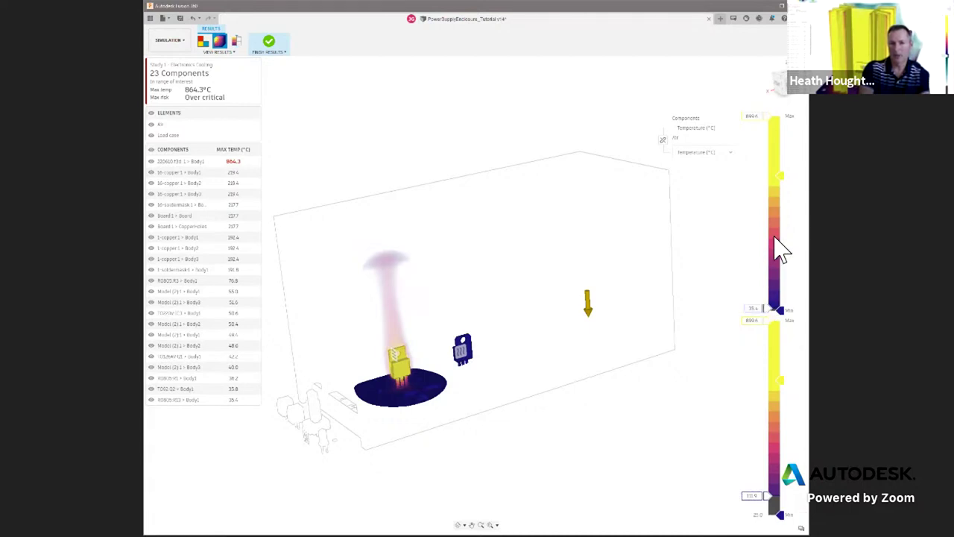
pyautogui.moveTo(784, 176)
pyautogui.mouseDown()
pyautogui.moveTo(787, 135)
pyautogui.moveTo(786, 211)
pyautogui.moveTo(785, 142)
pyautogui.mouseUp()
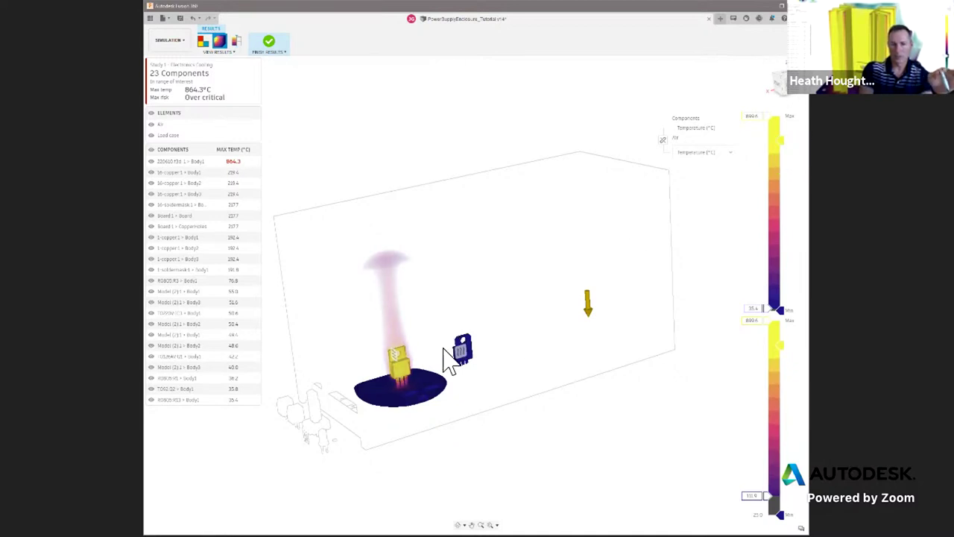
# - Switch the air display back to velocity, set its range minimum to 0.04 m/s and view the plume from the side
pyautogui.click(687, 153)
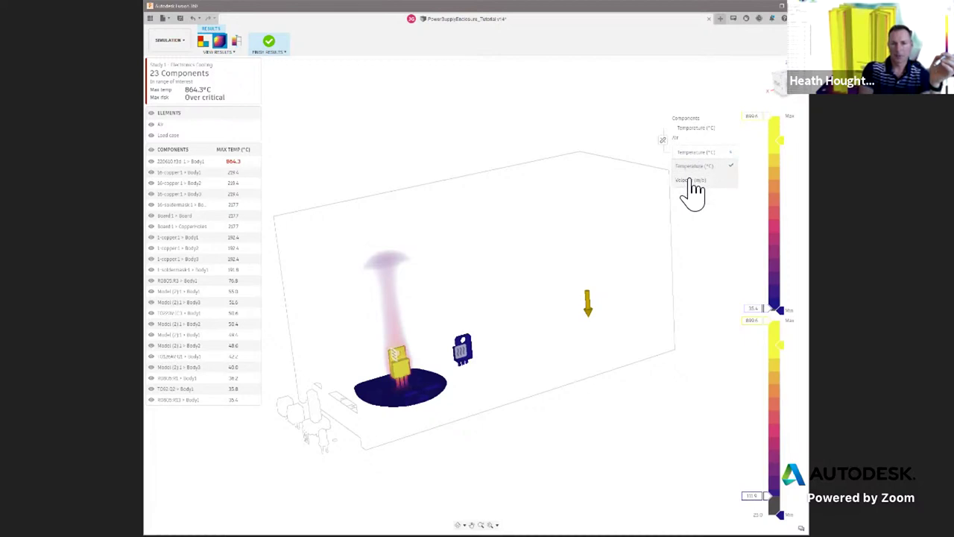
pyautogui.click(688, 173)
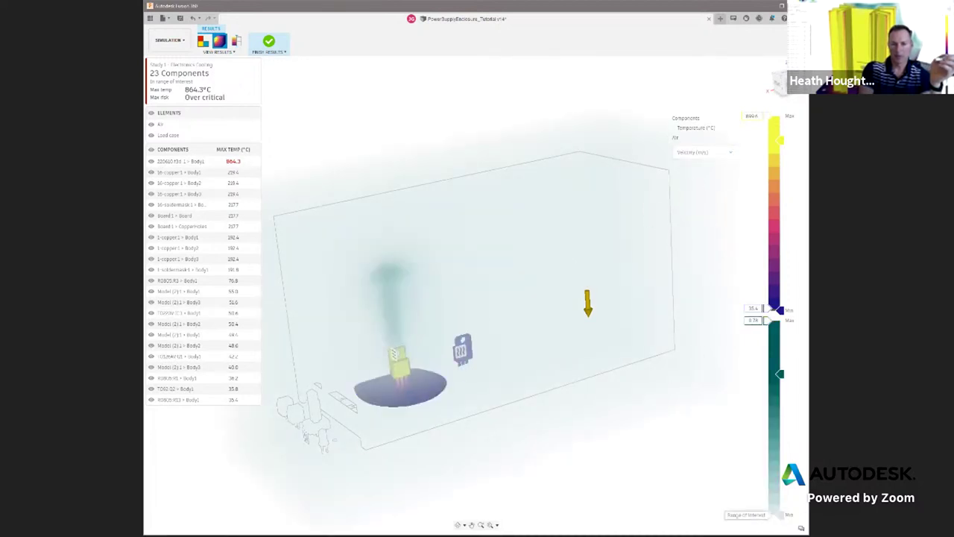
pyautogui.moveTo(774, 515); pyautogui.dragTo(774, 510)
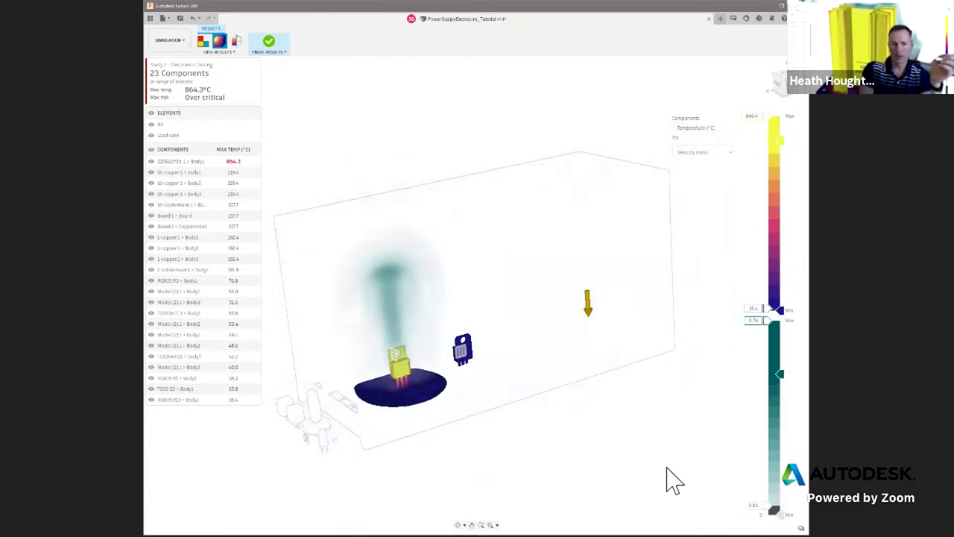
pyautogui.keyDown('shift'); pyautogui.moveTo(466, 380); pyautogui.dragTo(437, 358, button='middle'); pyautogui.keyUp('shift')
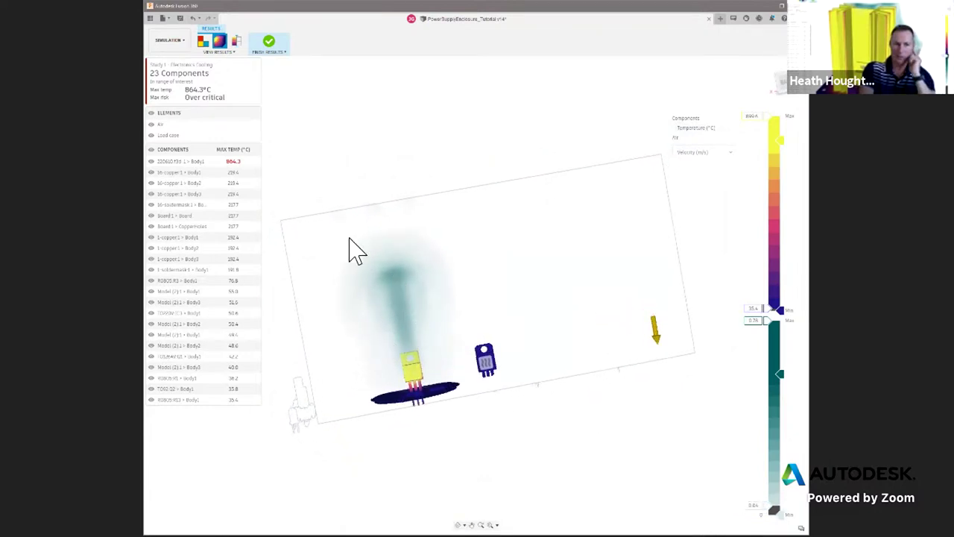
pyautogui.keyDown('shift'); pyautogui.moveTo(353, 241); pyautogui.dragTo(374, 238, button='middle'); pyautogui.keyUp('shift')
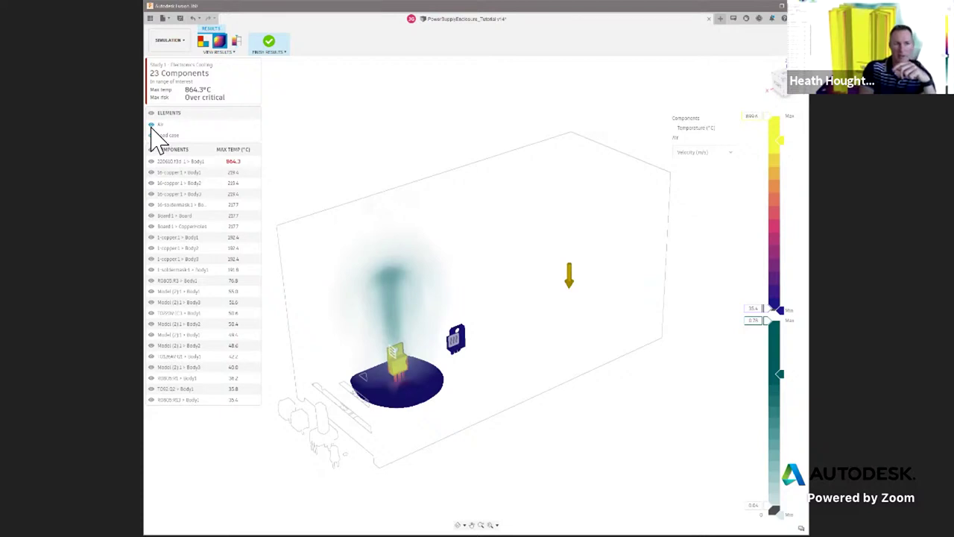
# - Hide the air, finish the Baseline results review and activate the Two Heatsinks simulation model
pyautogui.click(151, 124)
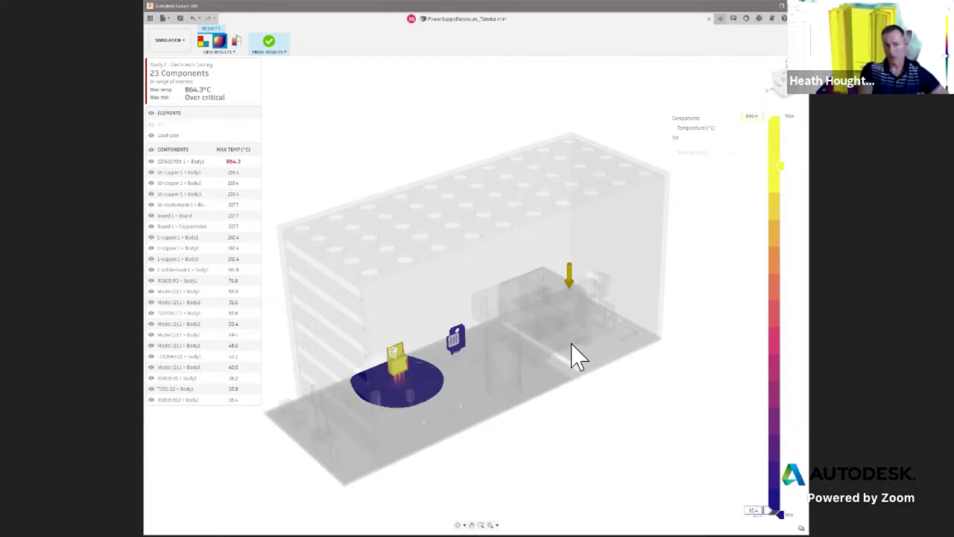
pyautogui.click(270, 42)
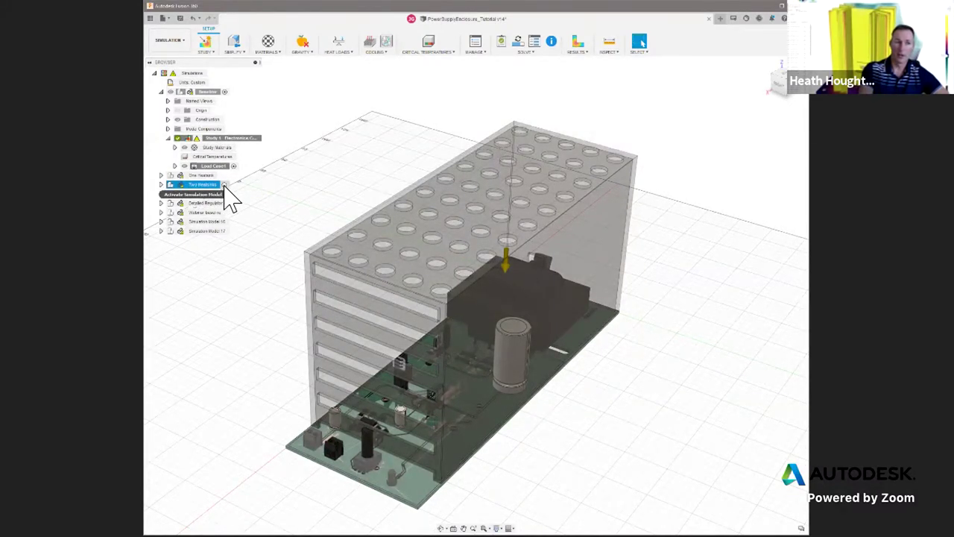
pyautogui.click(224, 185)
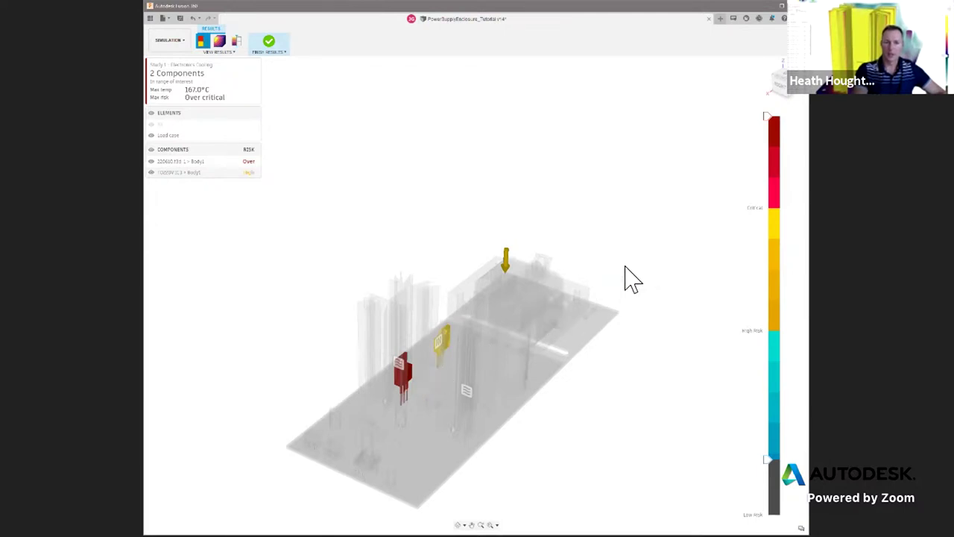
# - Examine the critical temperature risk of the high-risk and over-critical components in the Two Heatsinks results
pyautogui.click(239, 172)
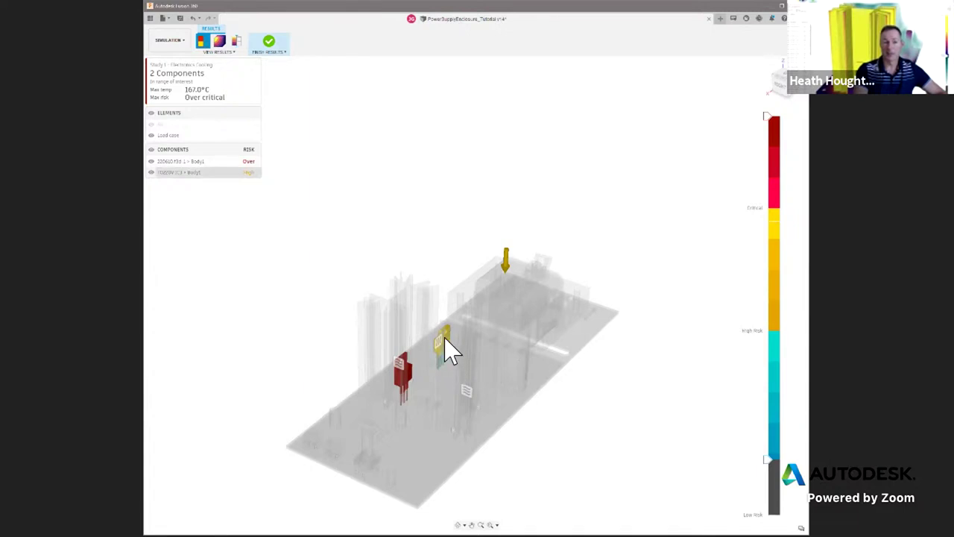
pyautogui.moveTo(445, 340)
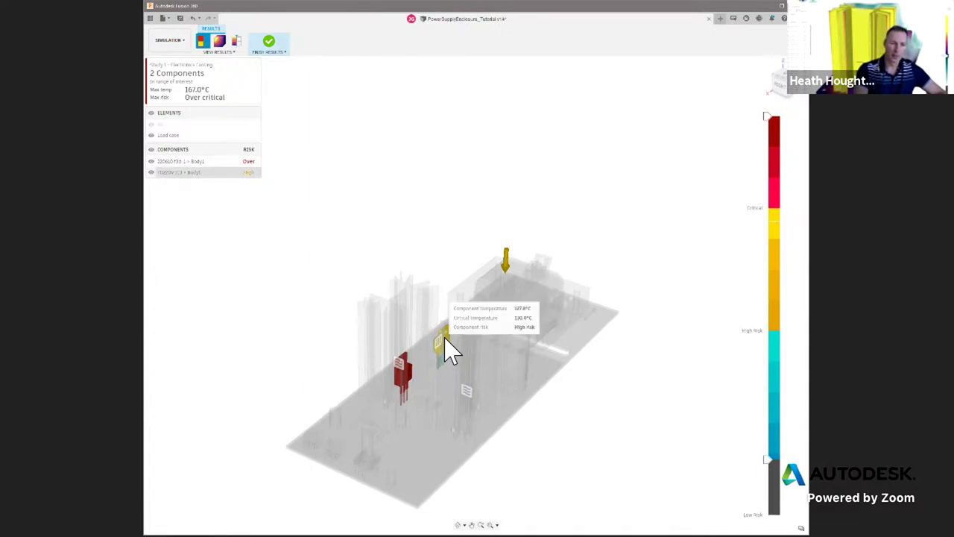
pyautogui.moveTo(408, 389)
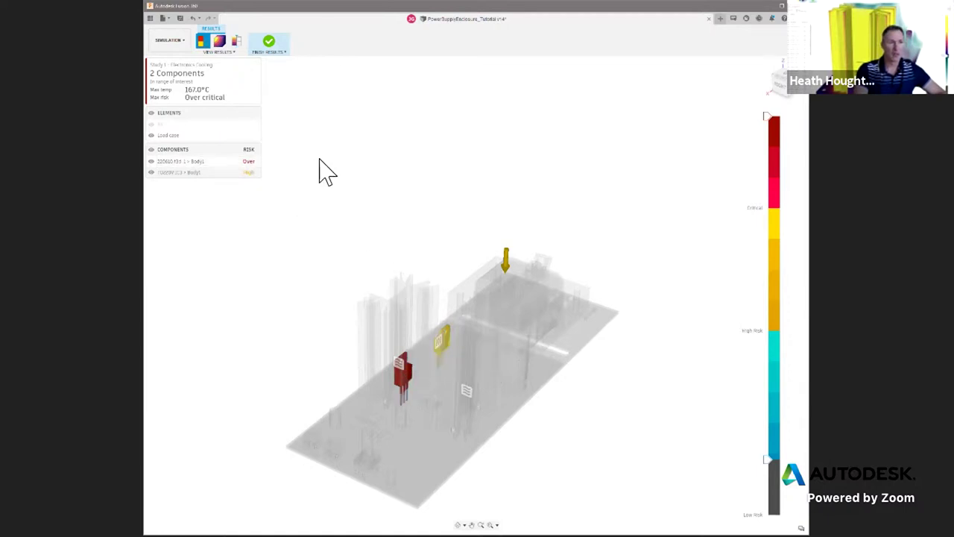
# - Show the results as section planes and hide Section plane 2 and Section plane 1
pyautogui.click(235, 42)
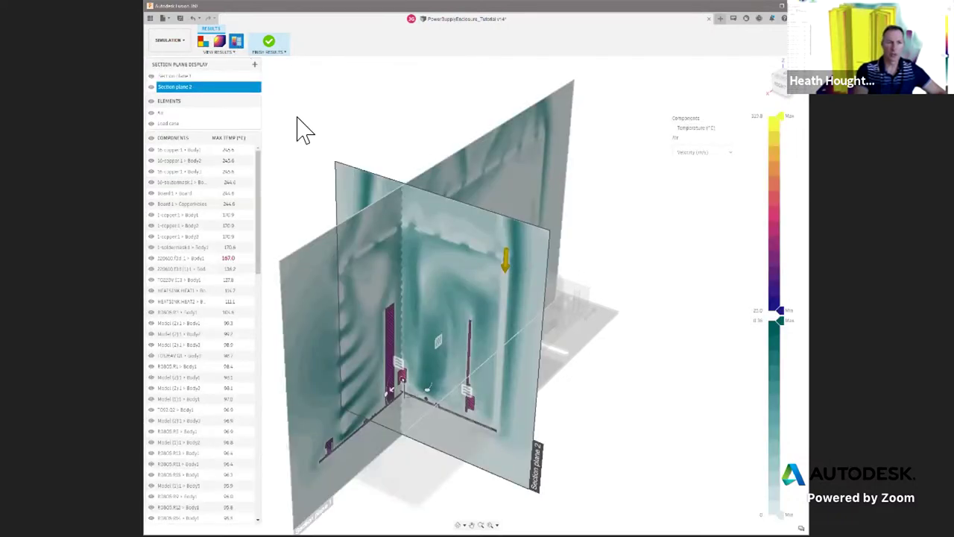
pyautogui.click(152, 86)
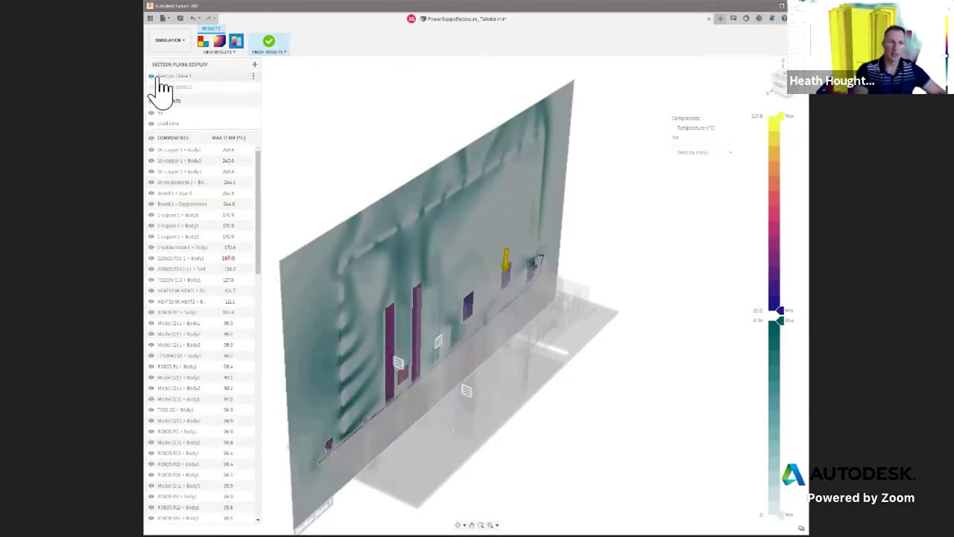
pyautogui.click(151, 76)
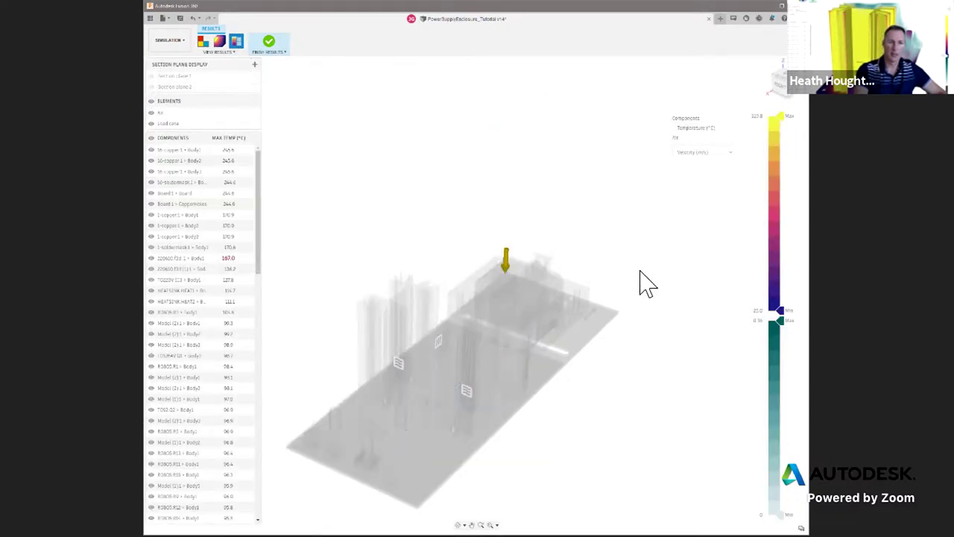
# - Display component temperatures with air velocity, widen the velocity range downward, raise its threshold and inspect the airflow around the heatsinks
pyautogui.click(218, 42)
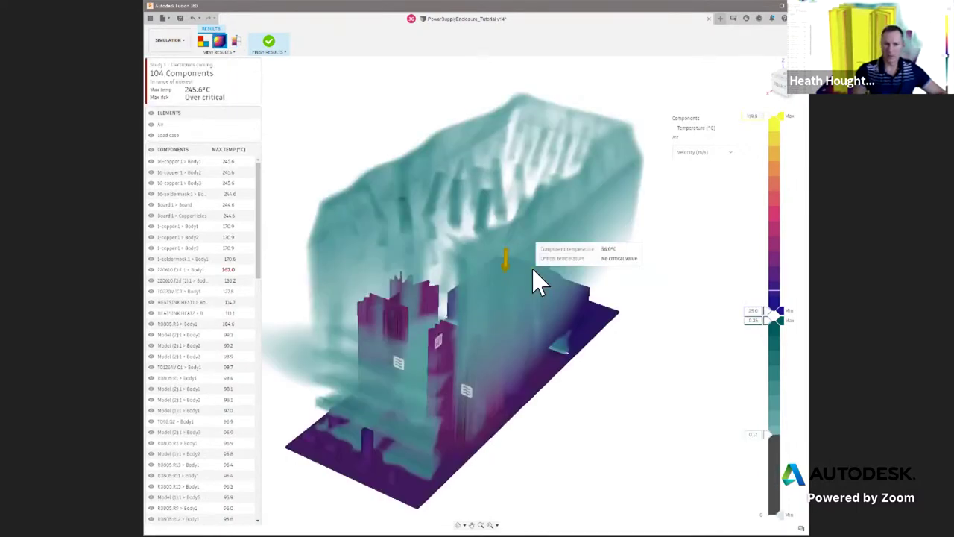
pyautogui.keyDown('shift'); pyautogui.moveTo(555, 365); pyautogui.dragTo(532, 337, button='middle'); pyautogui.keyUp('shift')
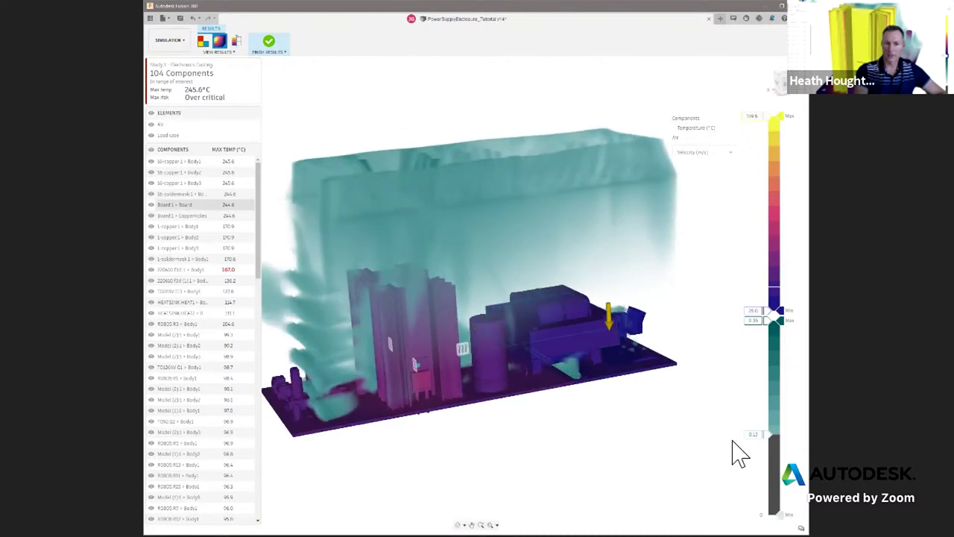
pyautogui.moveTo(774, 434)
pyautogui.mouseDown()
pyautogui.moveTo(772, 398)
pyautogui.moveTo(771, 444)
pyautogui.mouseUp()
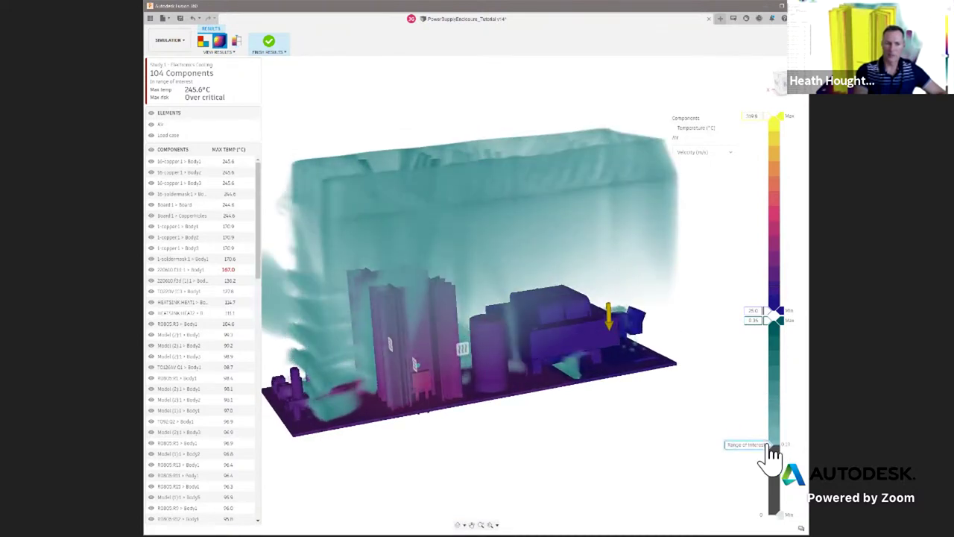
pyautogui.moveTo(636, 413)
pyautogui.keyDown('shift'); pyautogui.mouseDown(button='middle')
pyautogui.moveTo(635, 403)
pyautogui.moveTo(646, 407)
pyautogui.mouseUp(button='middle'); pyautogui.keyUp('shift')
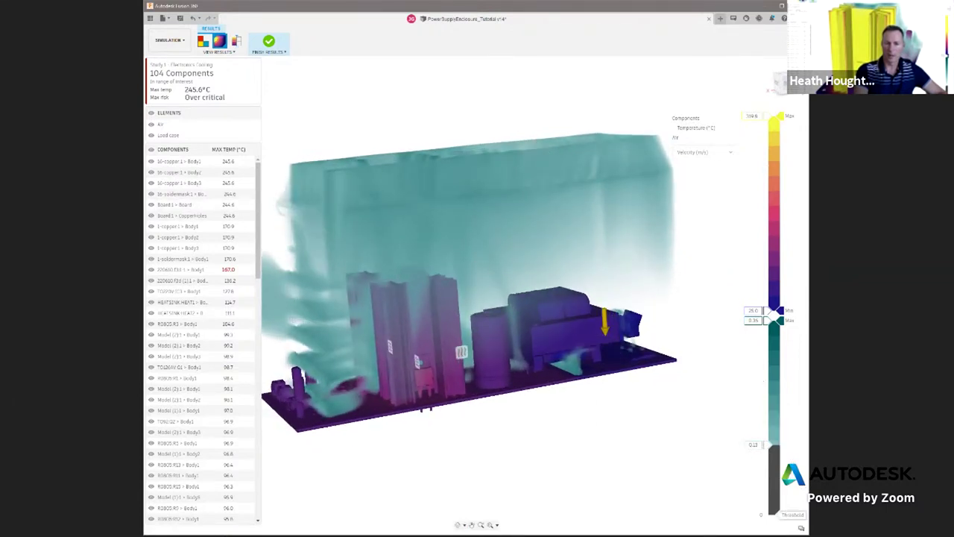
pyautogui.keyDown('shift'); pyautogui.moveTo(621, 400); pyautogui.dragTo(605, 385, button='middle'); pyautogui.keyUp('shift')
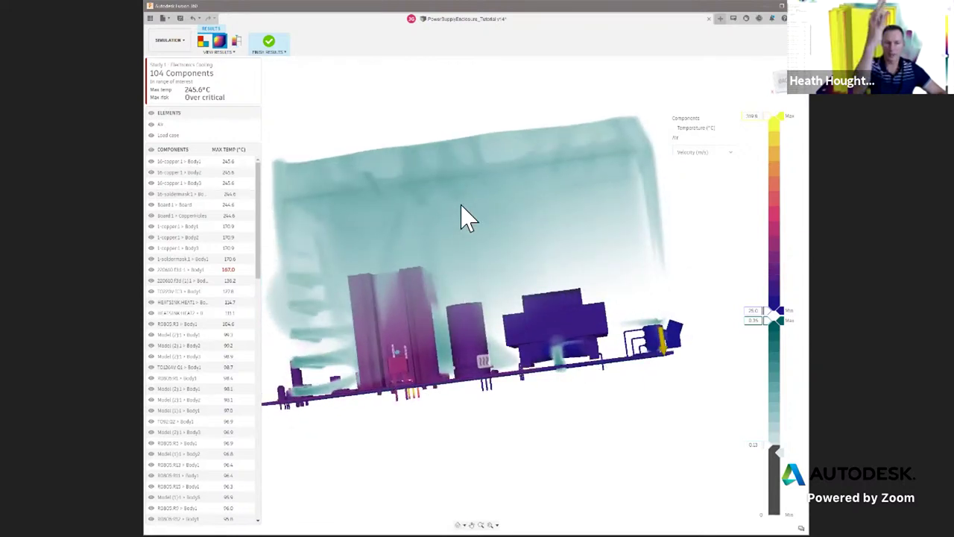
pyautogui.keyDown('shift'); pyautogui.moveTo(458, 219); pyautogui.dragTo(489, 228, button='middle'); pyautogui.keyUp('shift')
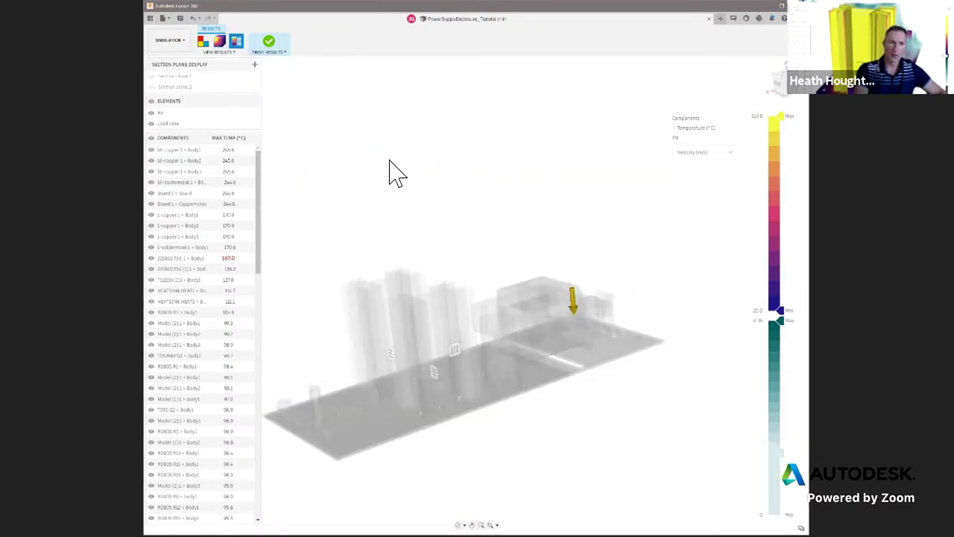
# - Show all components of the power supply again, including the enclosure around the board
pyautogui.scroll(-3, 620, 238)
pyautogui.keyDown('shift'); pyautogui.moveTo(538, 218); pyautogui.dragTo(522, 230, button='middle'); pyautogui.keyUp('shift')
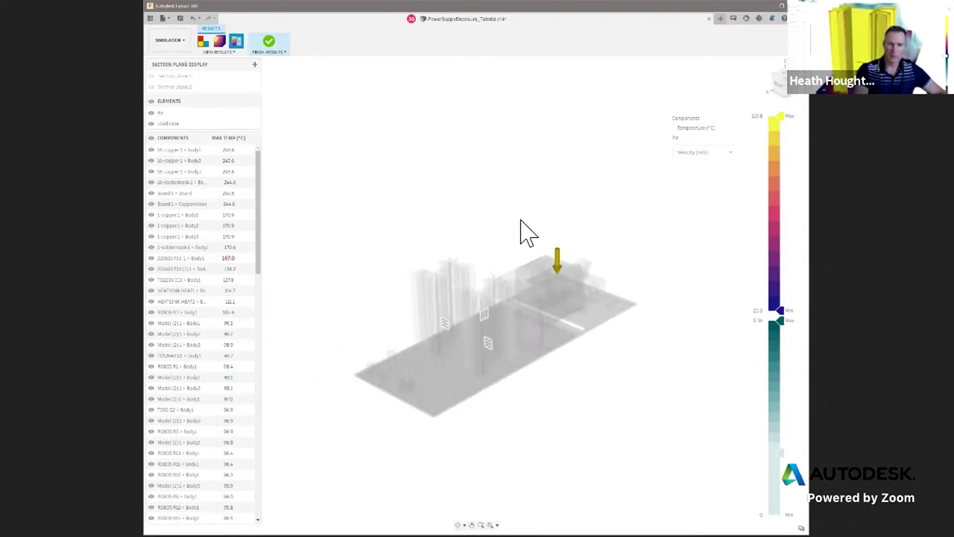
pyautogui.click(151, 138)
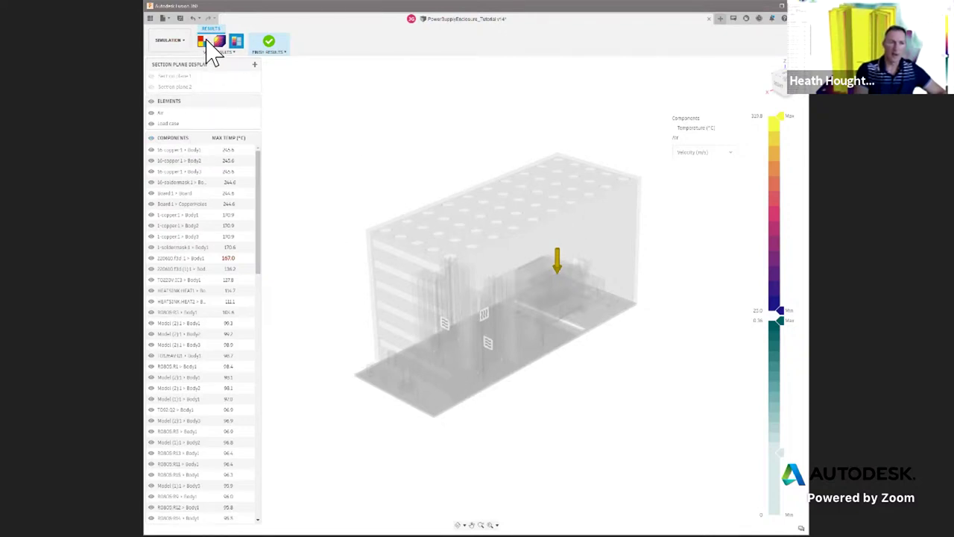
# - Add a vertical section plane running lengthwise through the middle of the enclosure
pyautogui.click(255, 65)
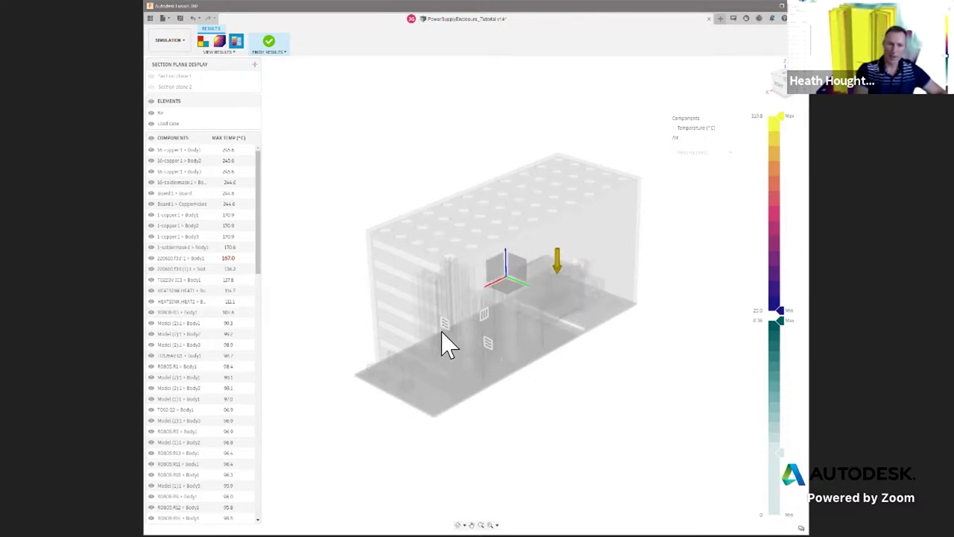
pyautogui.click(507, 282)
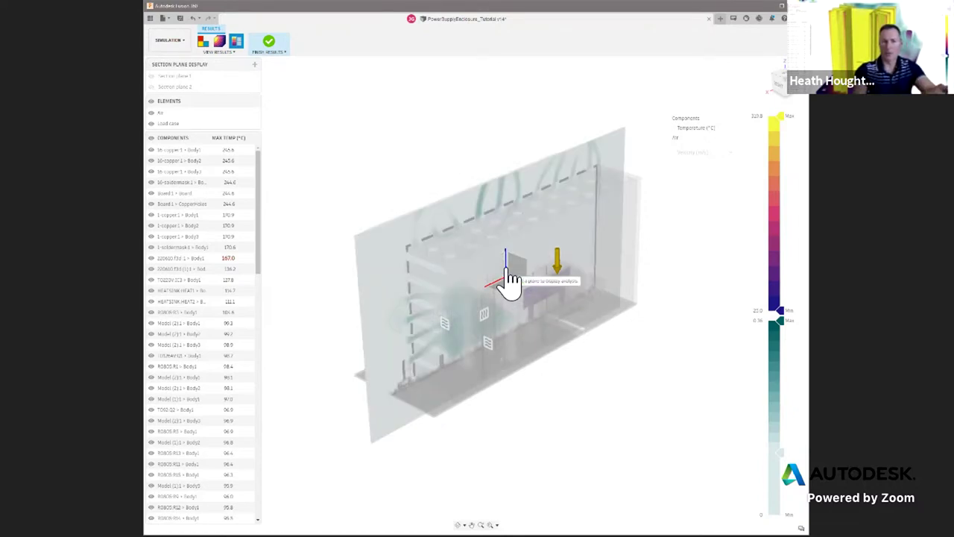
pyautogui.click(509, 281)
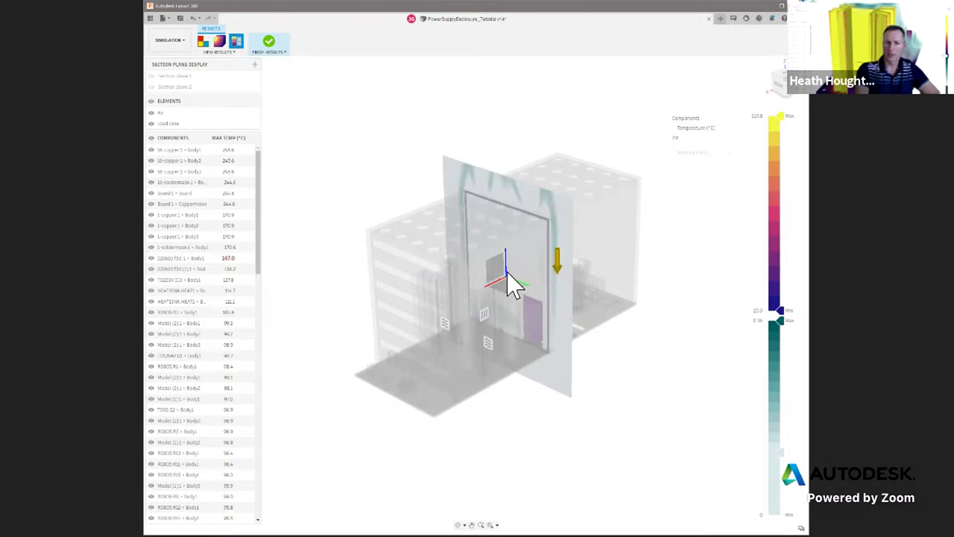
pyautogui.click(509, 281)
pyautogui.click(507, 287)
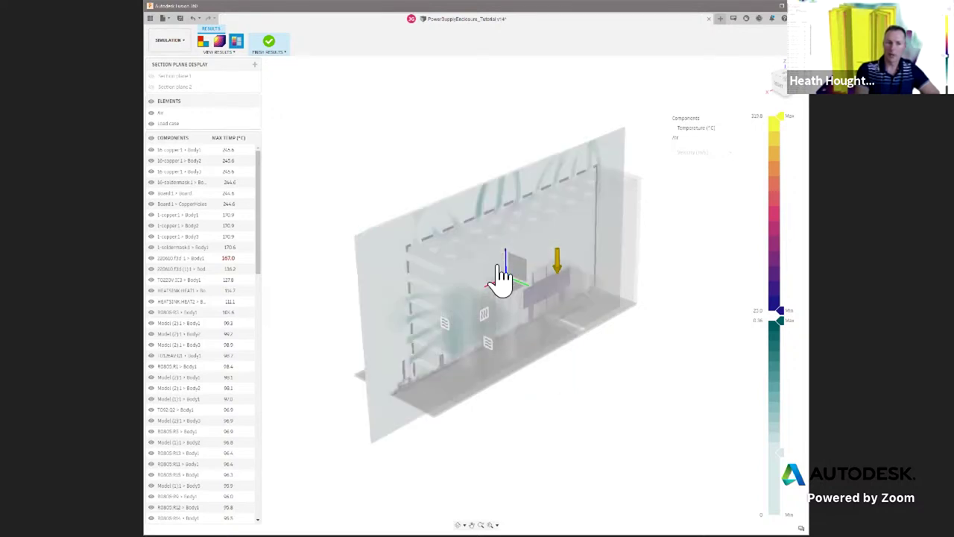
pyautogui.click(594, 365)
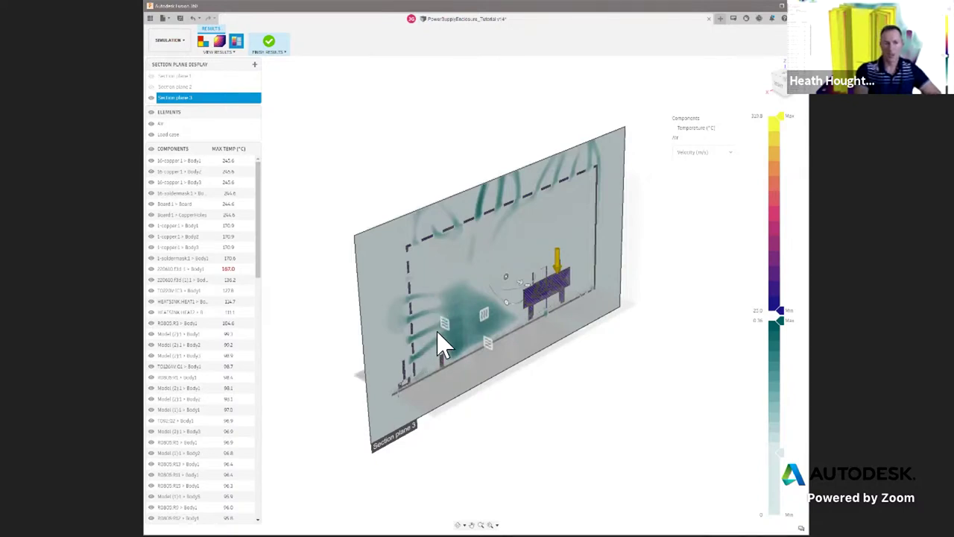
# - Lower the air velocity threshold and center Section plane 3 on the first heatsink (HEATSINK:HEAT1)
pyautogui.moveTo(783, 466); pyautogui.dragTo(788, 514)
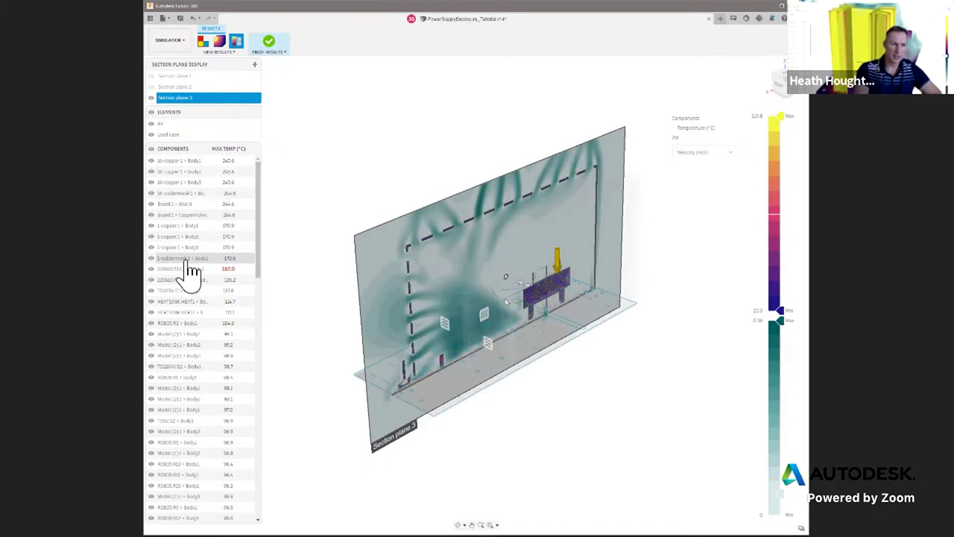
pyautogui.click(191, 301)
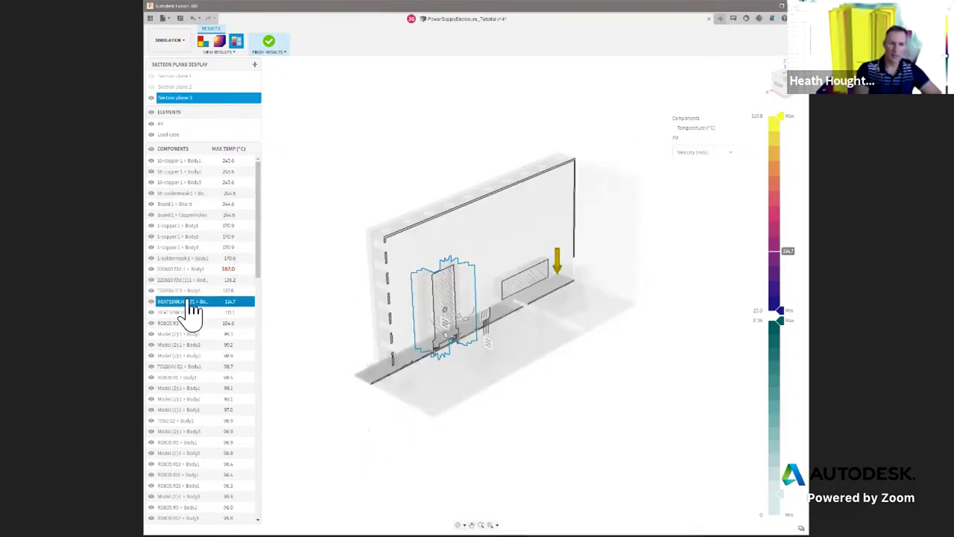
pyautogui.click(257, 97)
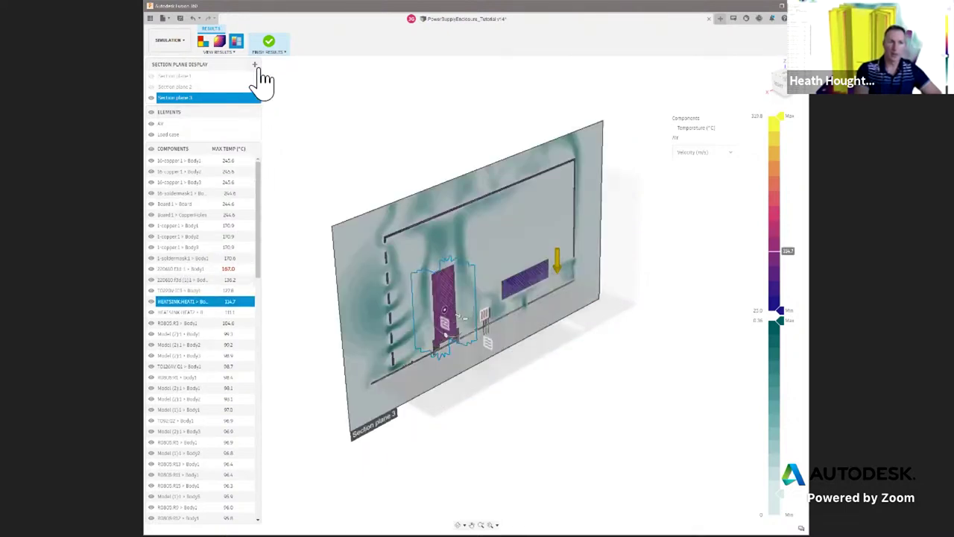
# - Add a vertical section plane crosswise through the first heatsink and inspect the airflow between the two heatsinks face-on
pyautogui.click(259, 71)
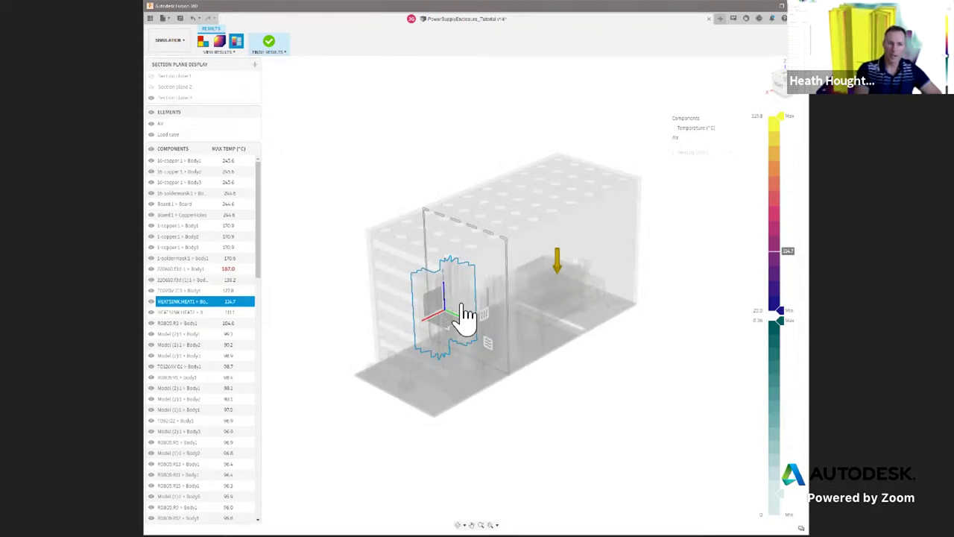
pyautogui.click(421, 376)
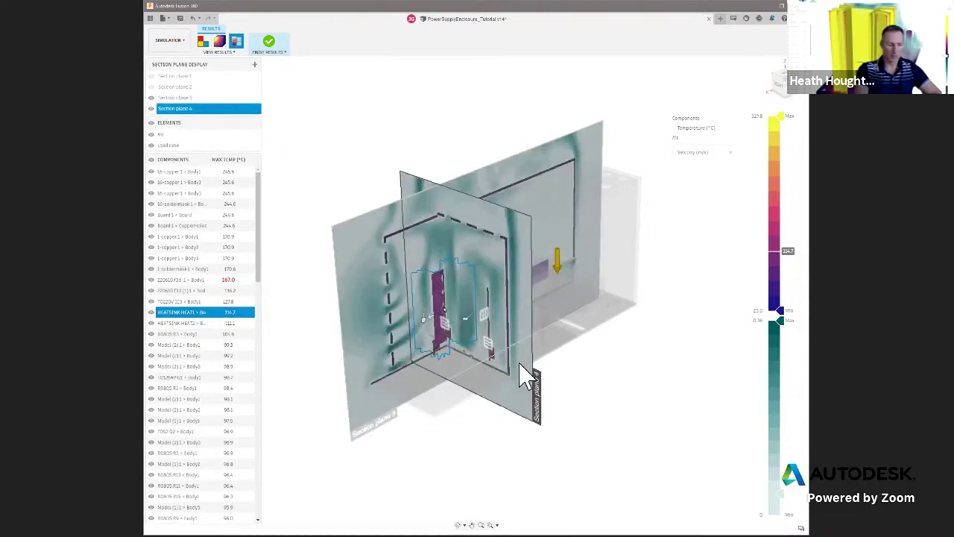
pyautogui.keyDown('shift'); pyautogui.moveTo(623, 402); pyautogui.dragTo(669, 381, button='middle'); pyautogui.keyUp('shift')
pyautogui.click(784, 102)
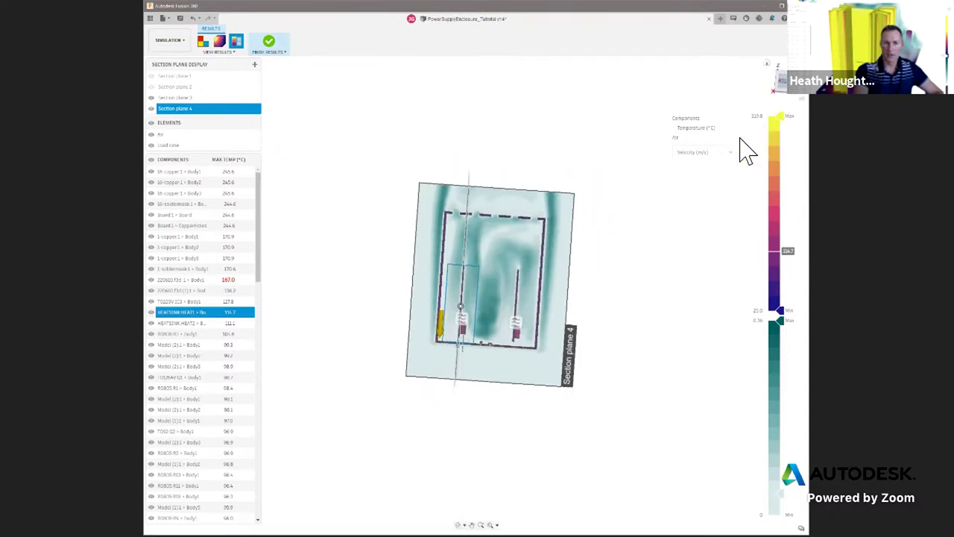
pyautogui.scroll(3, 474, 330)
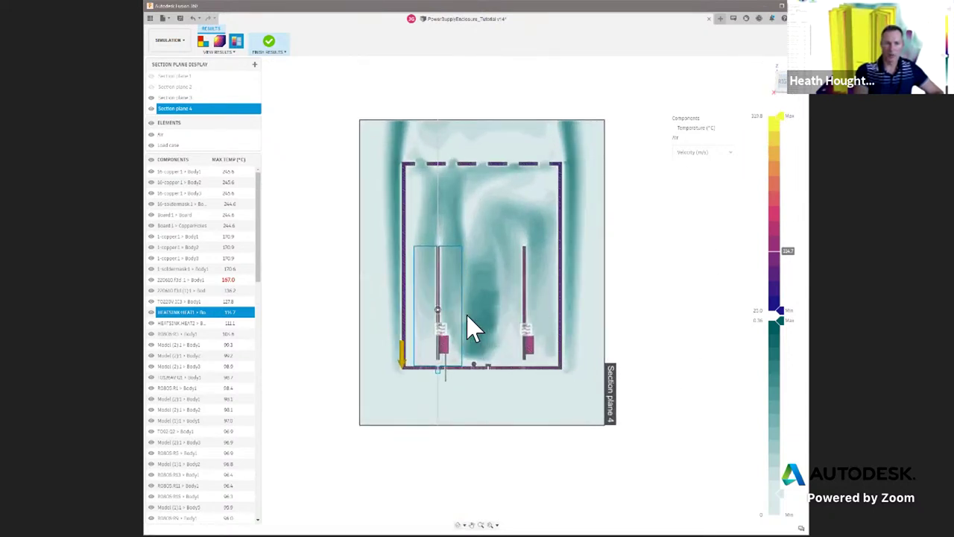
pyautogui.click(646, 269)
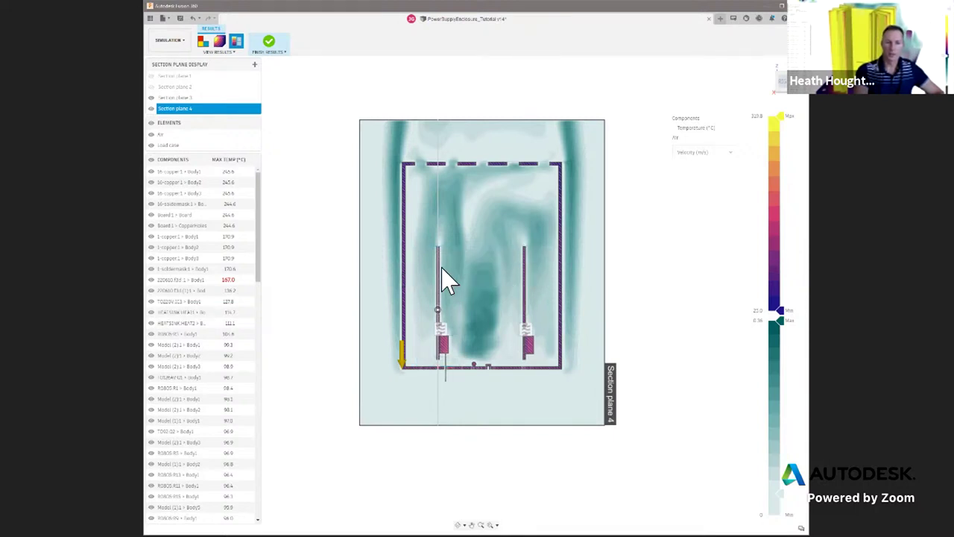
pyautogui.moveTo(445, 275)
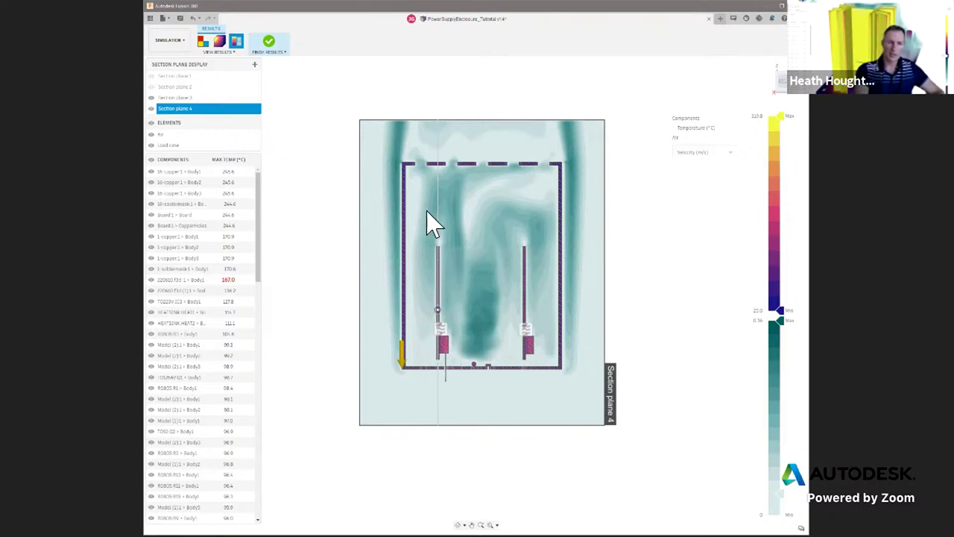
# - Switch the air result from velocity to temperature and probe the hot spot below the first heatsink
pyautogui.click(738, 157)
pyautogui.click(723, 181)
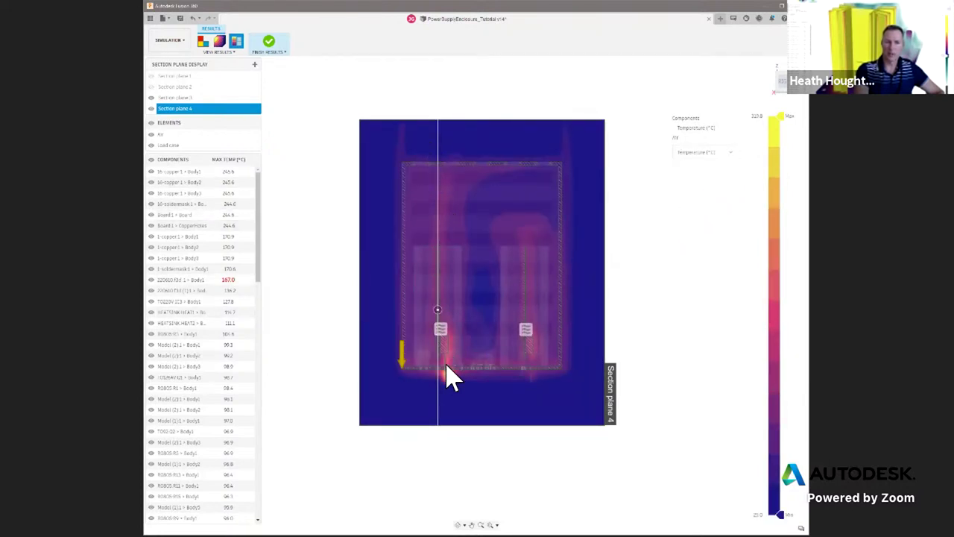
pyautogui.moveTo(446, 367)
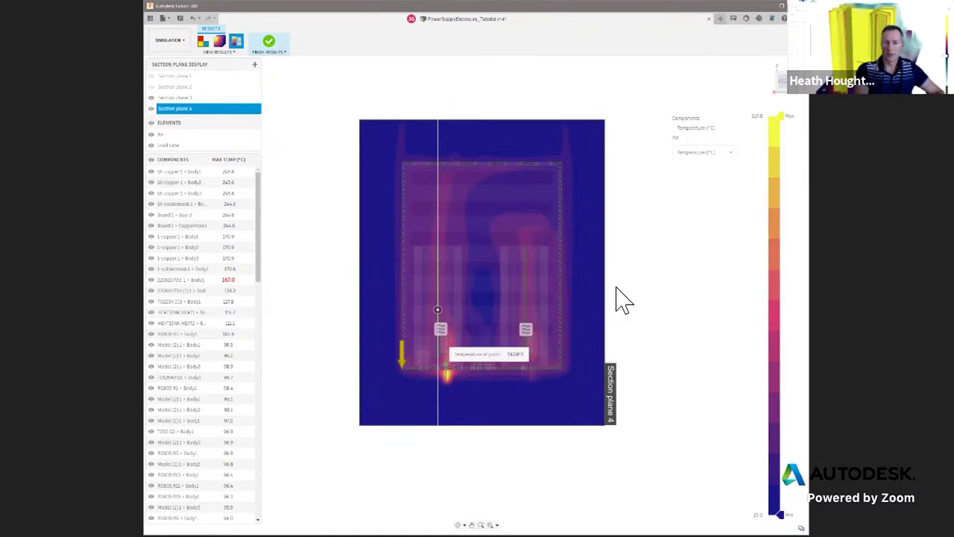
# - Hide Section plane 3 and reposition Section plane 4 lengthwise through the large component at the far end, probing the temperature there
pyautogui.keyDown('shift'); pyautogui.moveTo(698, 258); pyautogui.dragTo(666, 273, button='middle'); pyautogui.keyUp('shift')
pyautogui.scroll(-2, 666, 273)
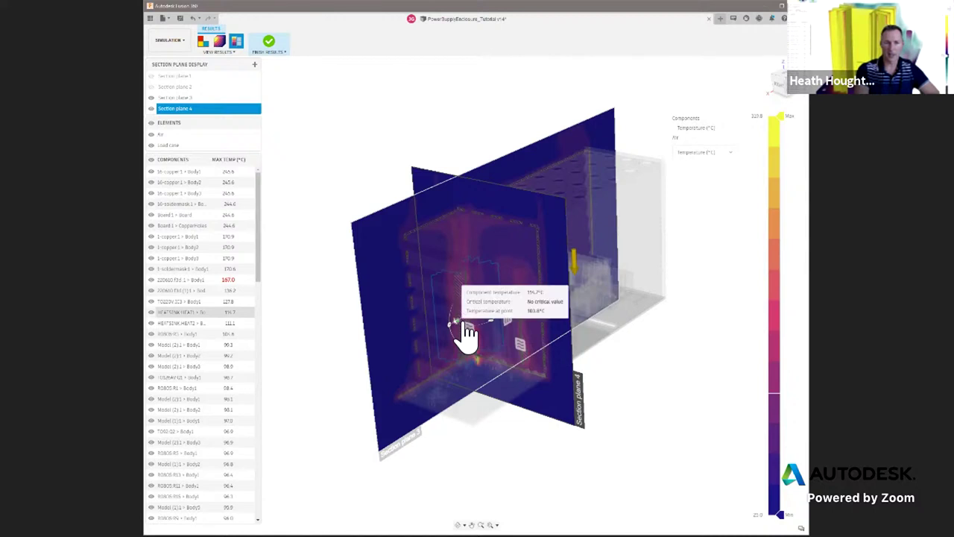
pyautogui.moveTo(465, 330); pyautogui.dragTo(564, 299)
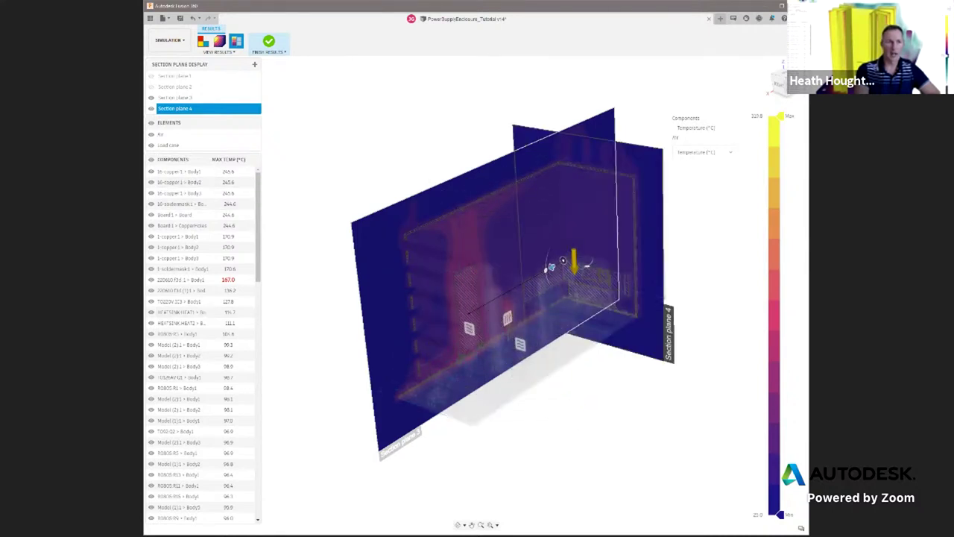
pyautogui.click(151, 98)
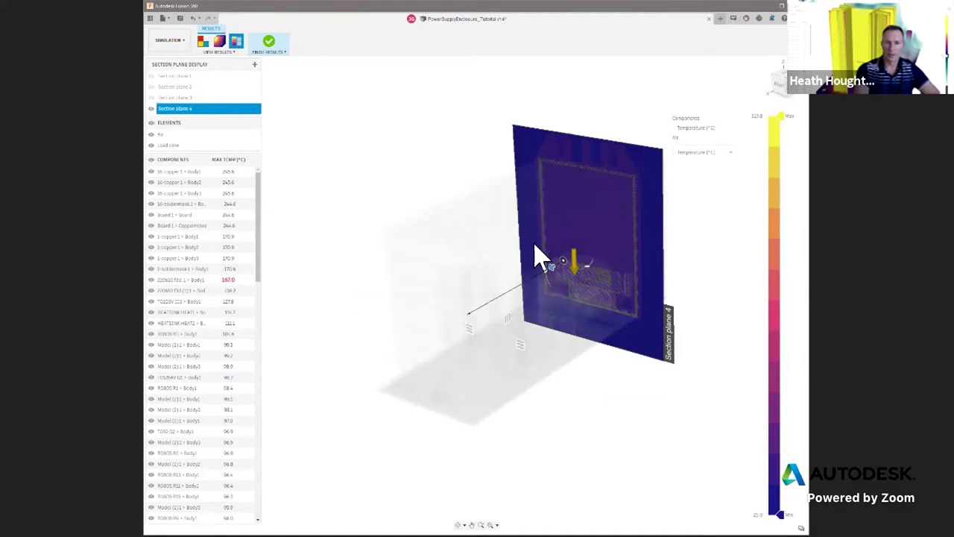
pyautogui.moveTo(580, 280); pyautogui.dragTo(560, 273)
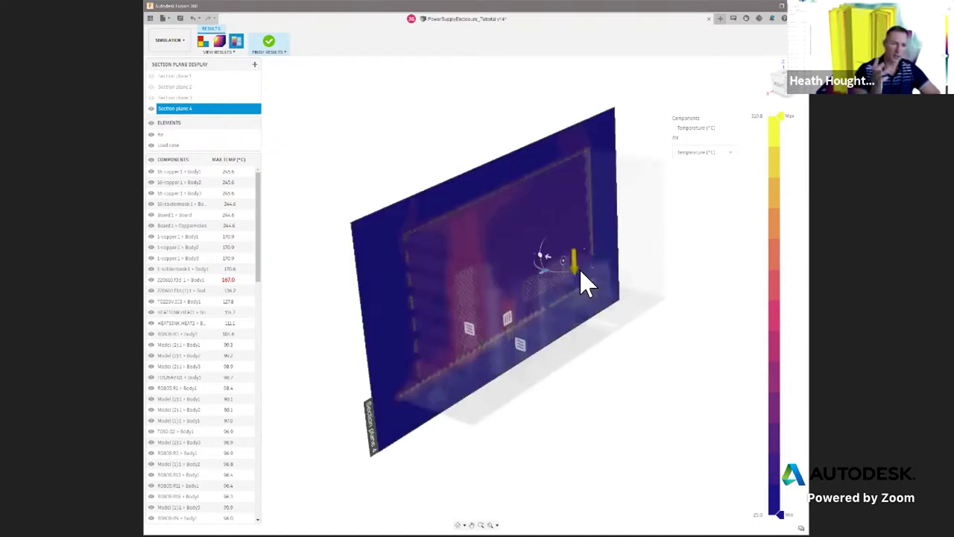
pyautogui.moveTo(568, 291)
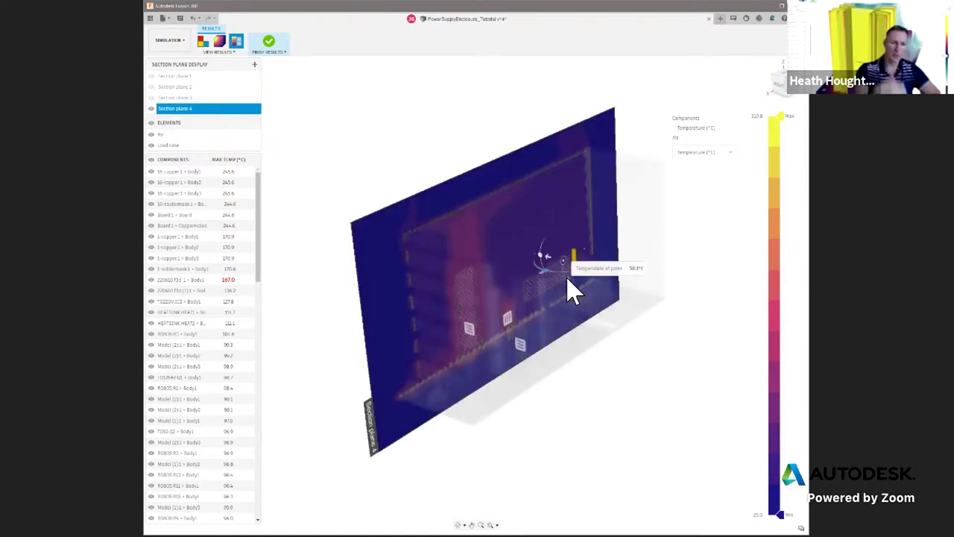
# - Inspect the air temperatures around the heatsink and recenter Section plane 4 on the first heatsink (HEATSINK:HEAT1)
pyautogui.keyDown('shift'); pyautogui.moveTo(641, 336); pyautogui.dragTo(634, 358, button='middle'); pyautogui.keyUp('shift')
pyautogui.scroll(3, 571, 272)
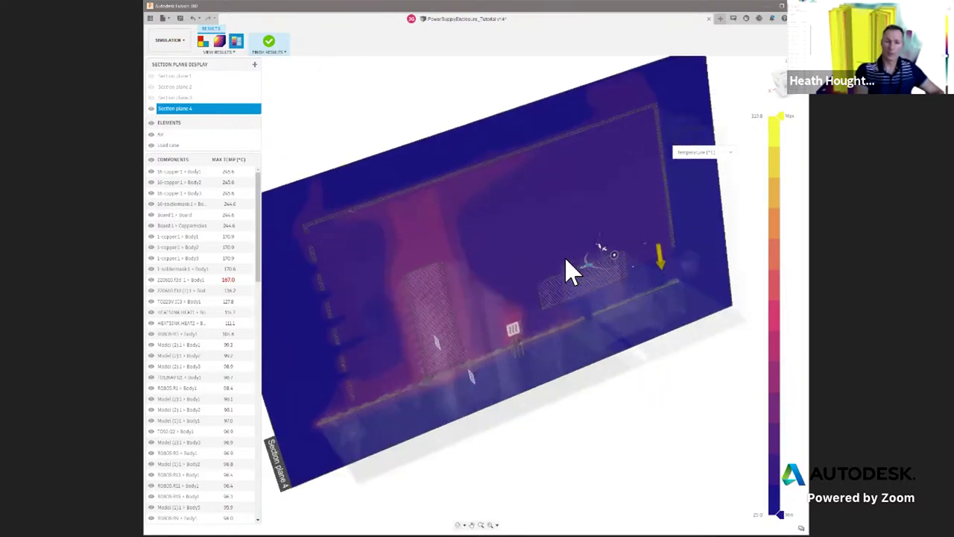
pyautogui.scroll(-3, 564, 274)
pyautogui.keyDown('shift'); pyautogui.moveTo(426, 291); pyautogui.dragTo(466, 312, button='middle'); pyautogui.keyUp('shift')
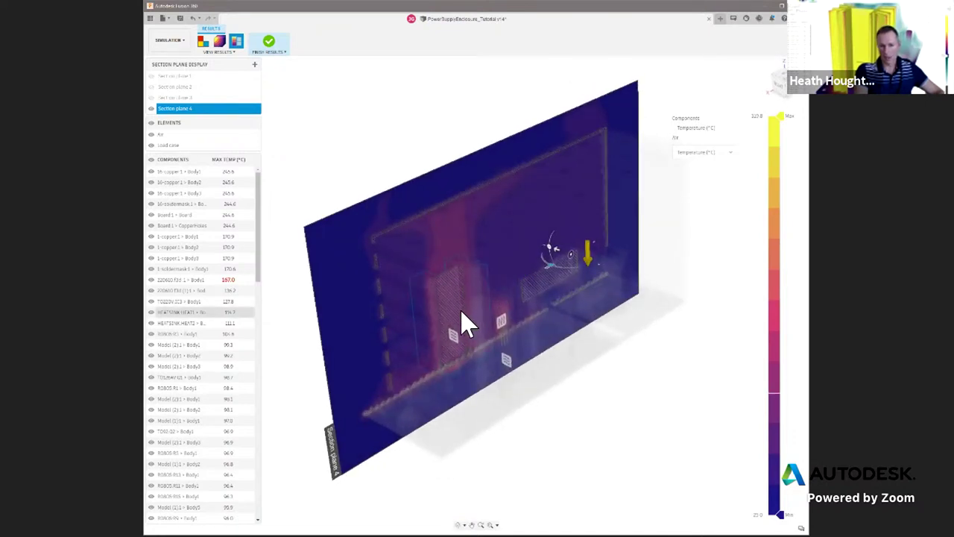
pyautogui.moveTo(464, 322)
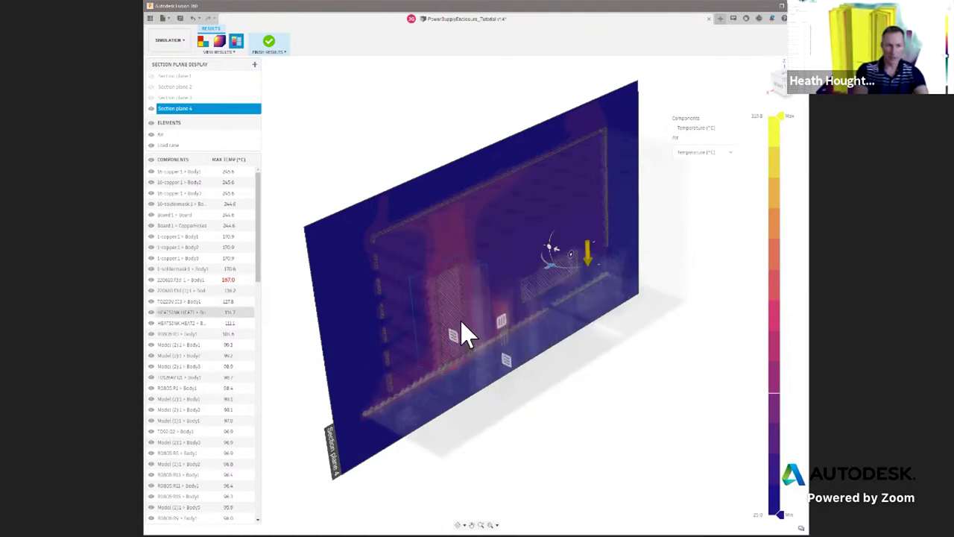
pyautogui.click(197, 312)
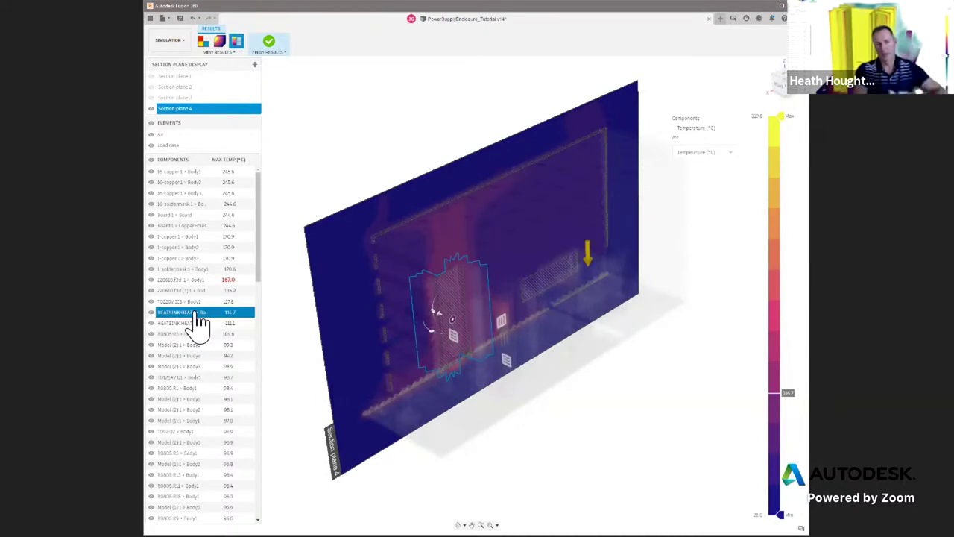
pyautogui.click(373, 125)
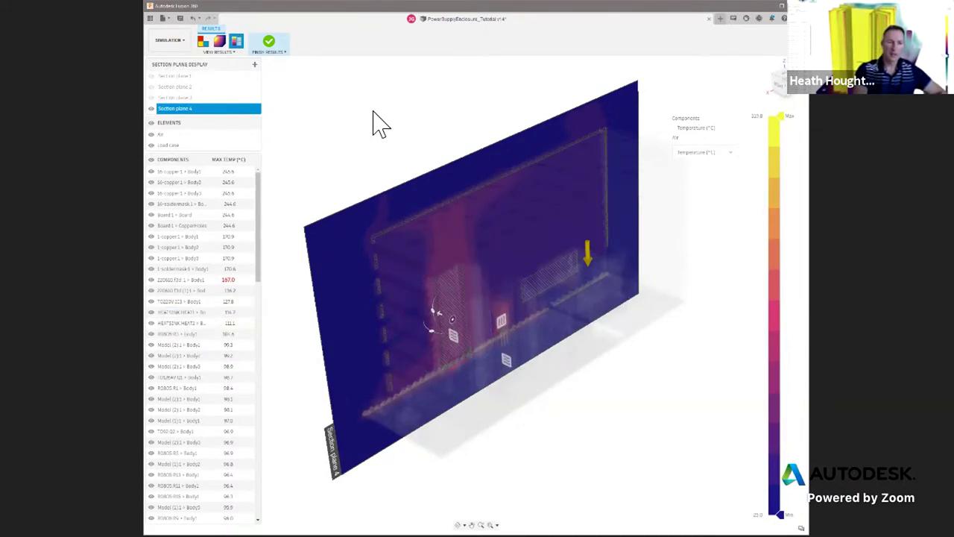
# - Finish the Two Heatsinks results review and activate the With Fan simulation model with the Fan Pull study's load case
pyautogui.click(272, 46)
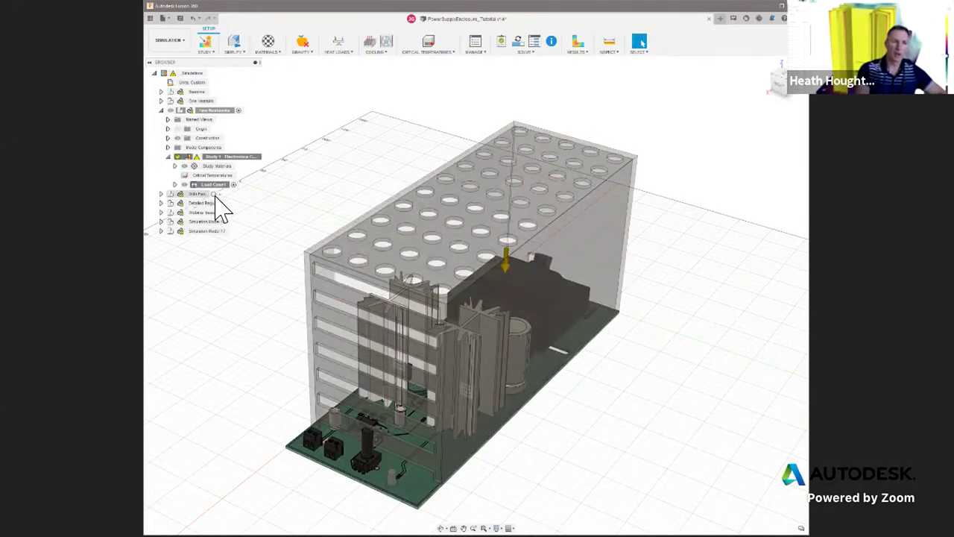
pyautogui.click(214, 194)
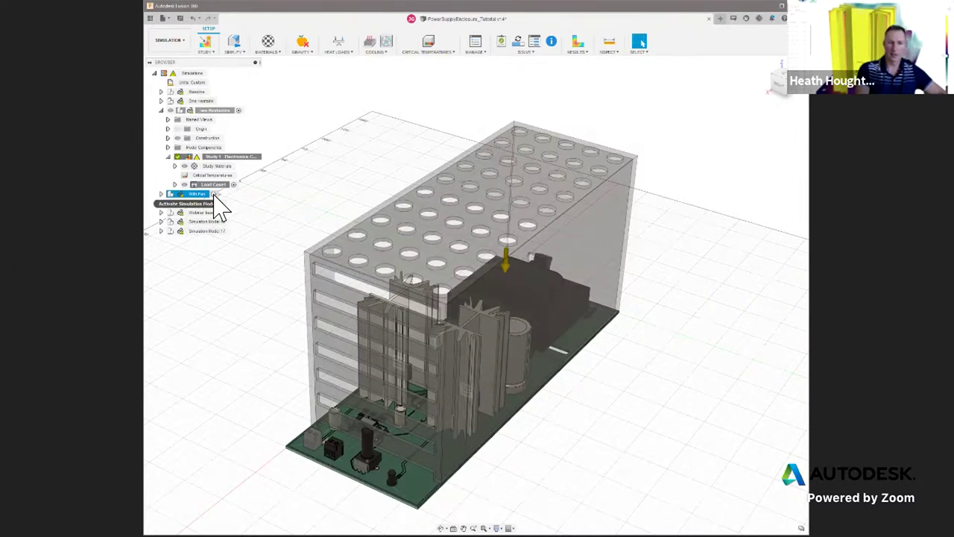
pyautogui.click(215, 195)
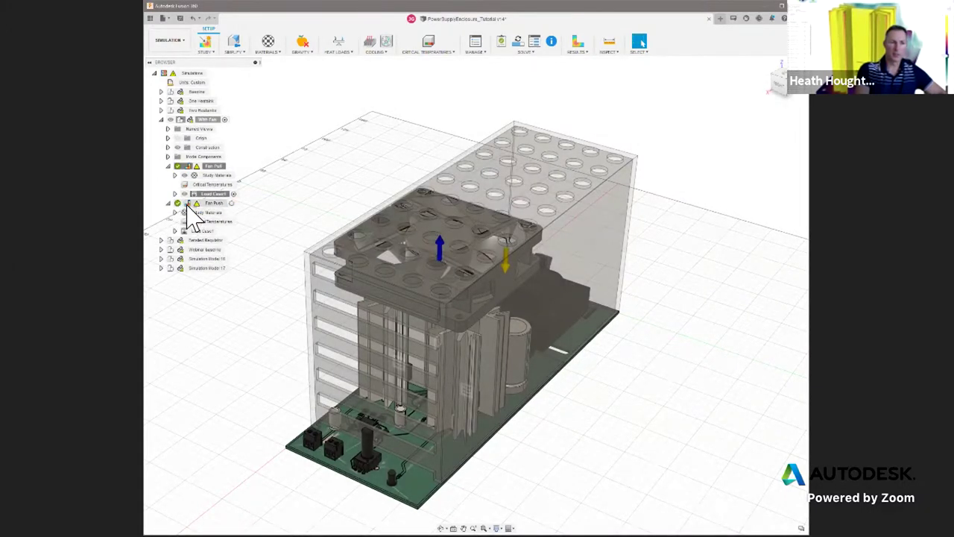
pyautogui.click(233, 194)
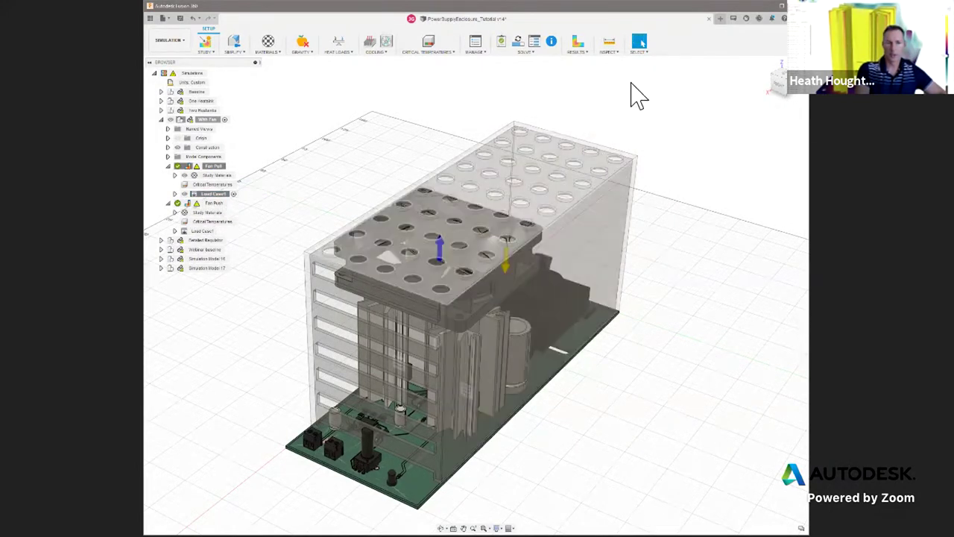
# - Open the Fan Pull results and examine component temperatures and air velocity around the fan and heatsinks
pyautogui.click(577, 46)
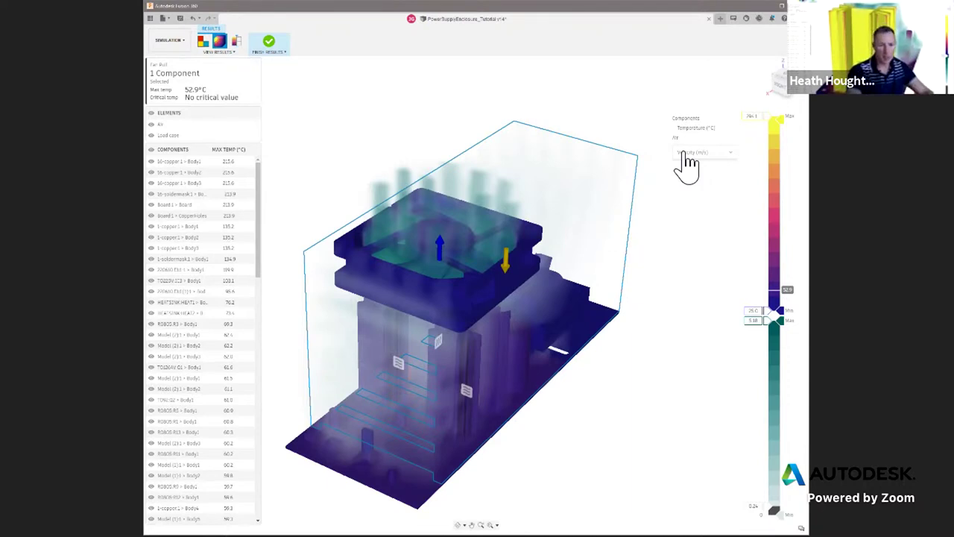
pyautogui.keyDown('shift'); pyautogui.moveTo(708, 254); pyautogui.dragTo(651, 238, button='middle'); pyautogui.keyUp('shift')
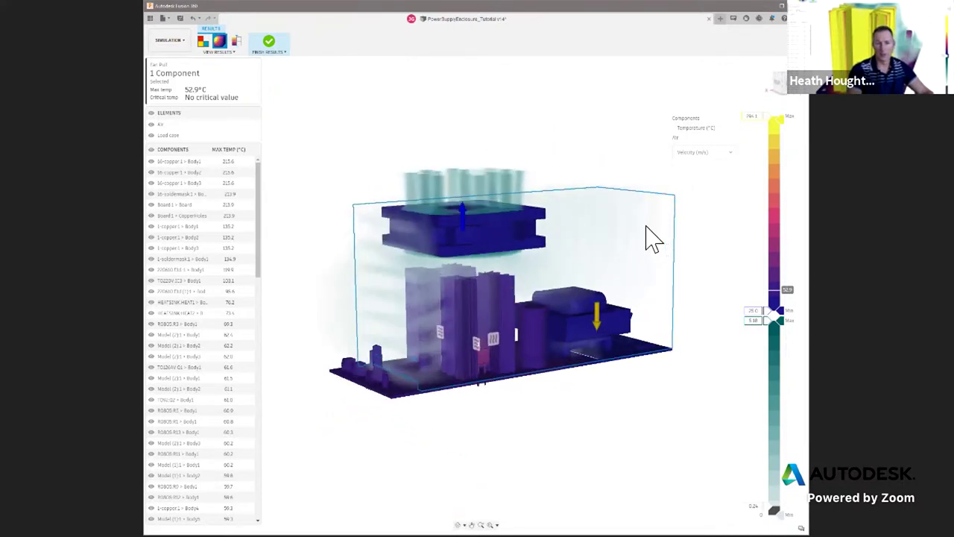
pyautogui.scroll(1, 477, 287)
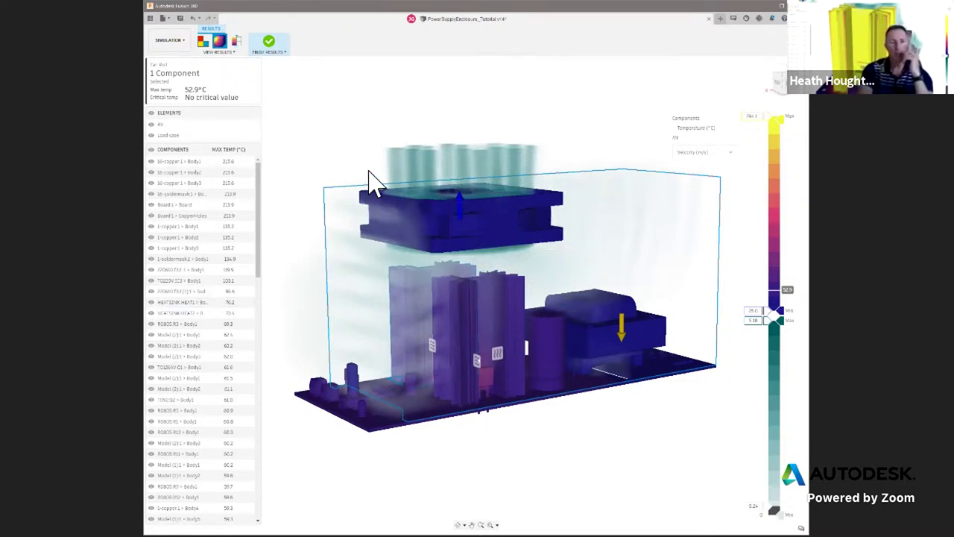
# - Inspect the risk ratings of the two critical components in the Fan Pull results and return to the thermal results
pyautogui.click(207, 46)
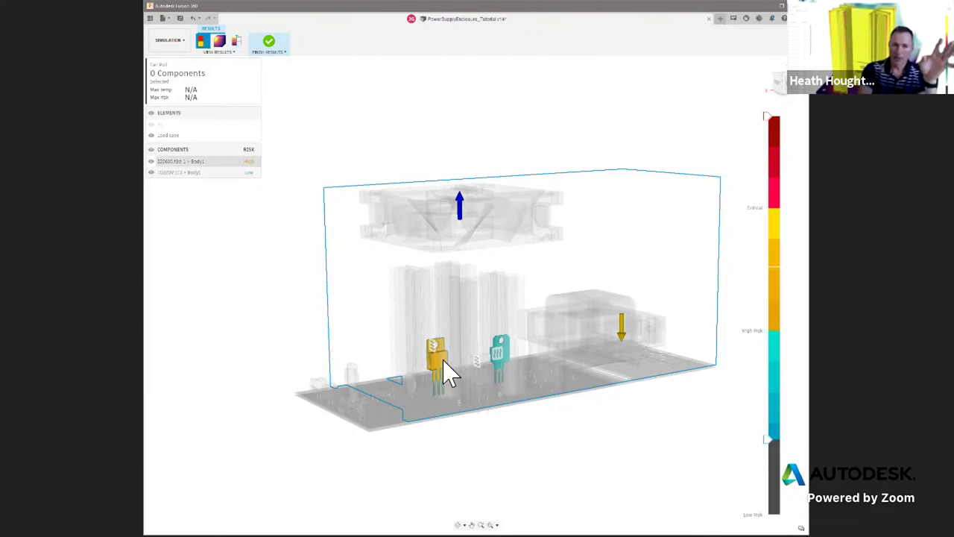
pyautogui.moveTo(446, 370)
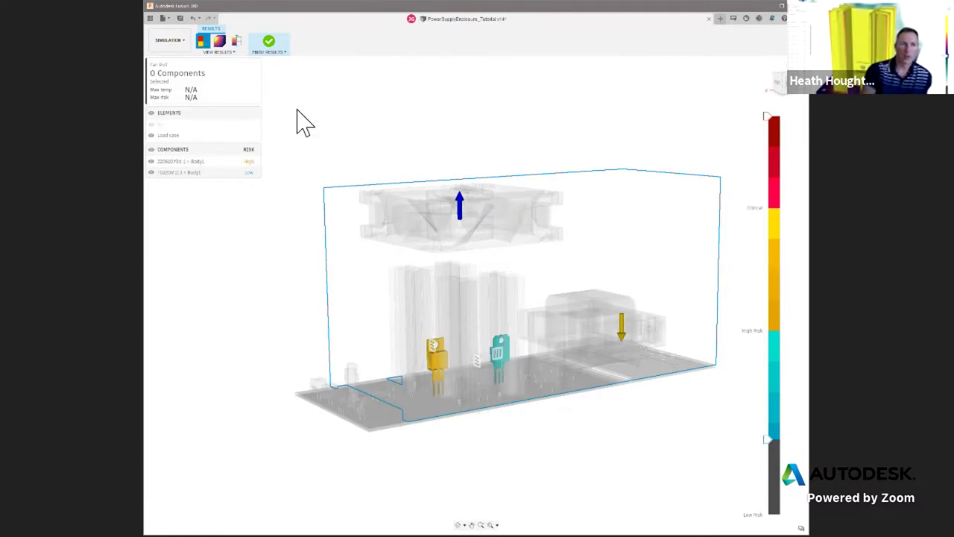
pyautogui.click(219, 42)
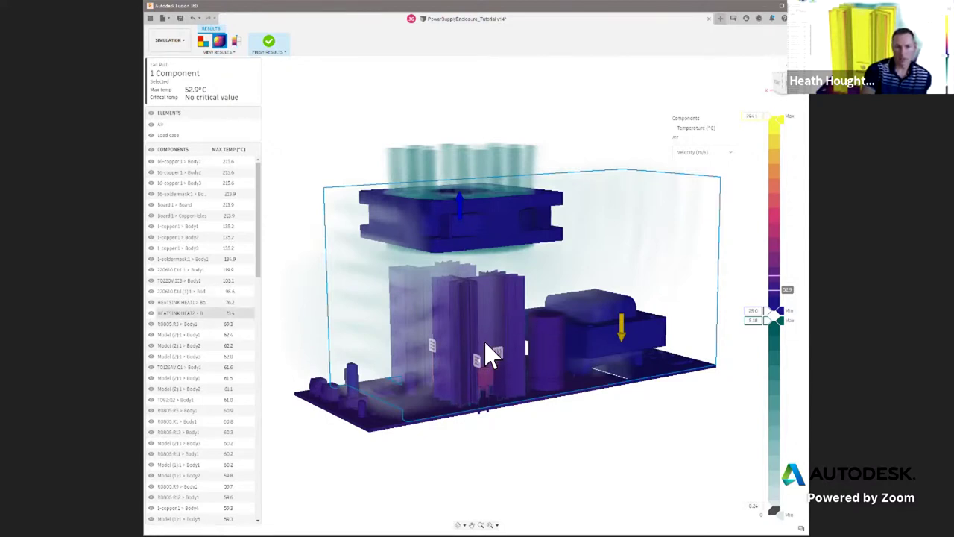
# - View the air results as temperature and switch them back to velocity
pyautogui.click(700, 153)
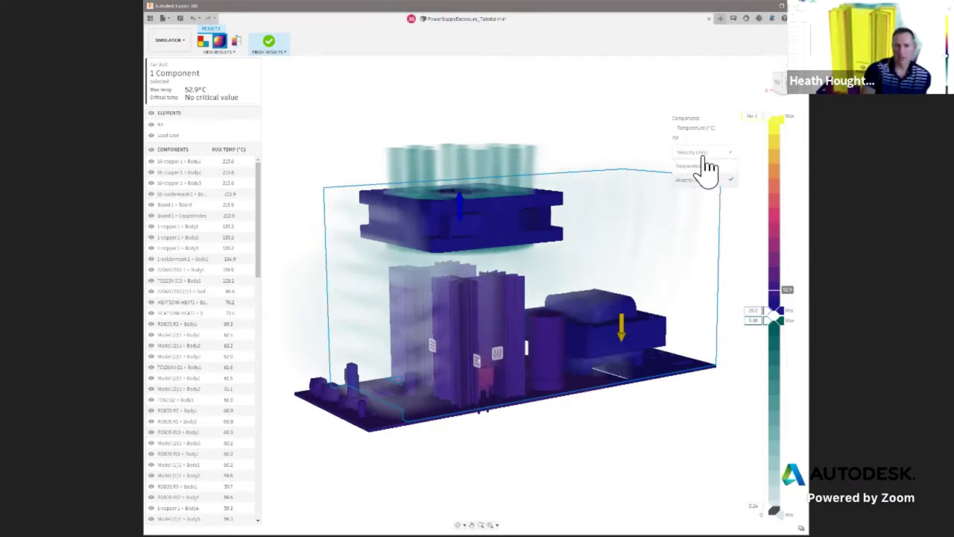
pyautogui.click(694, 176)
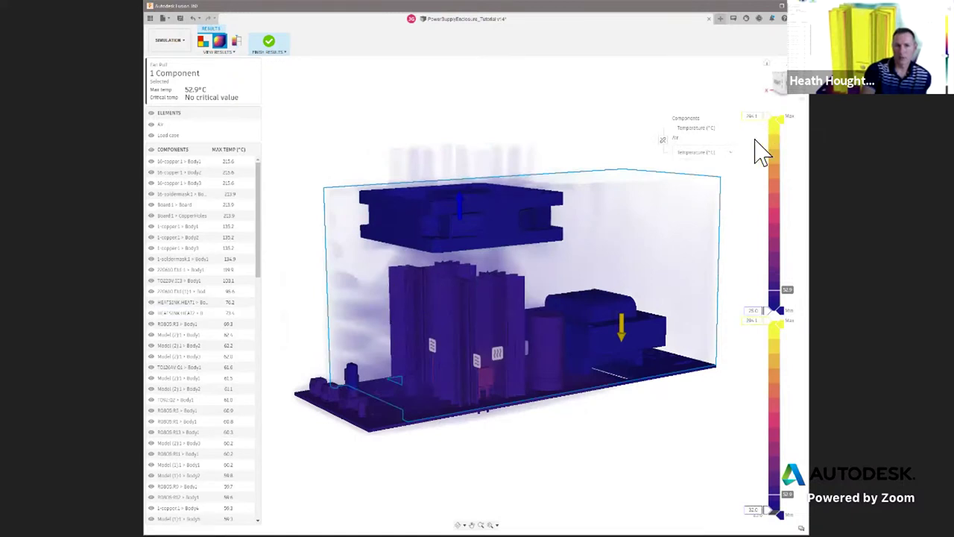
pyautogui.click(723, 153)
pyautogui.click(691, 180)
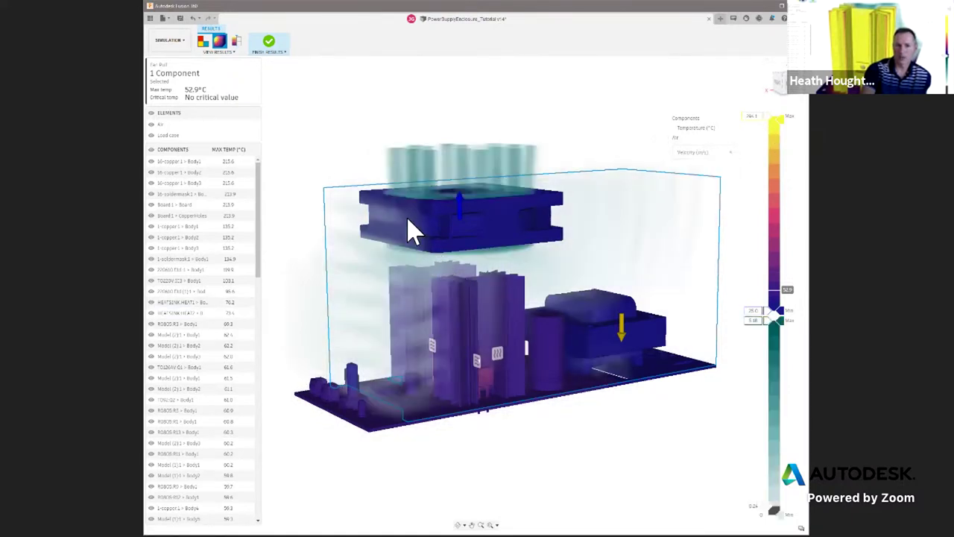
# - Probe the temperatures of the fan and the heatsink, viewing the board squarely from its long side
pyautogui.moveTo(424, 216)
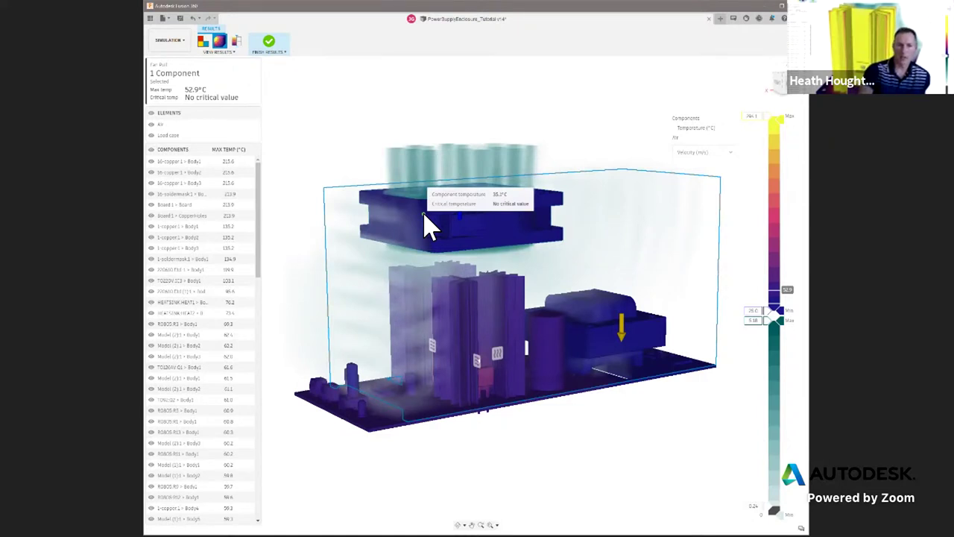
pyautogui.click(790, 97)
pyautogui.moveTo(440, 317)
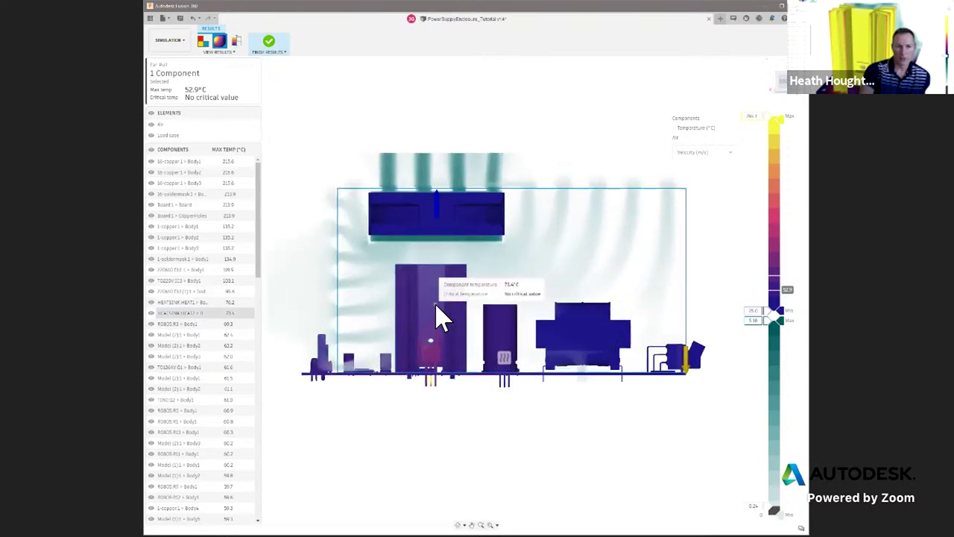
pyautogui.scroll(2, 439, 317)
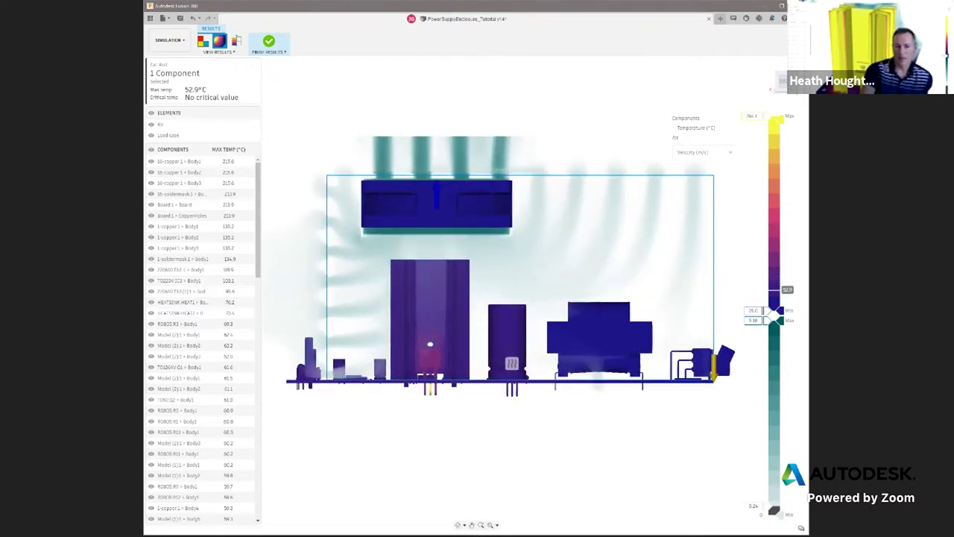
# - Set the air velocity range of interest to start at about 0.5 m/s and lower the threshold to just above it
pyautogui.moveTo(774, 510); pyautogui.dragTo(780, 515)
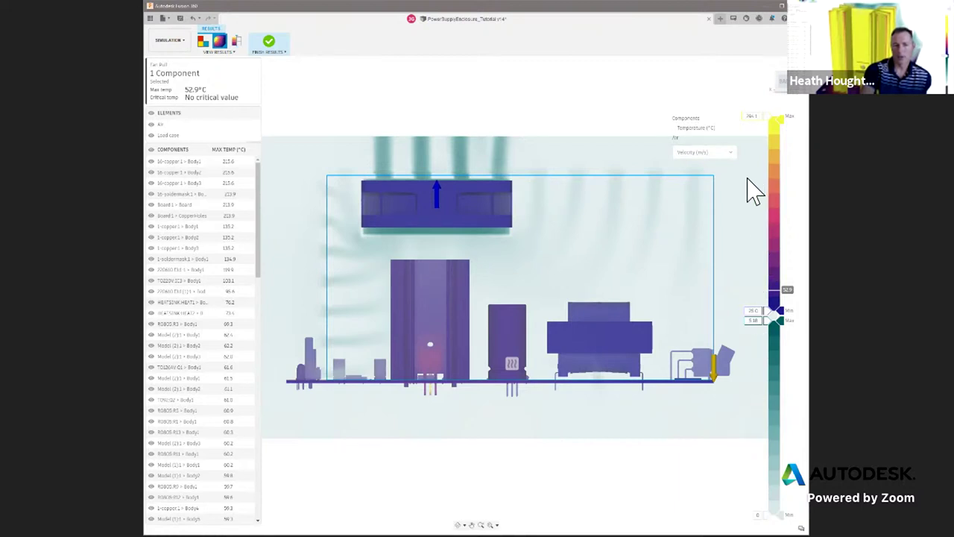
pyautogui.scroll(-1, 738, 227)
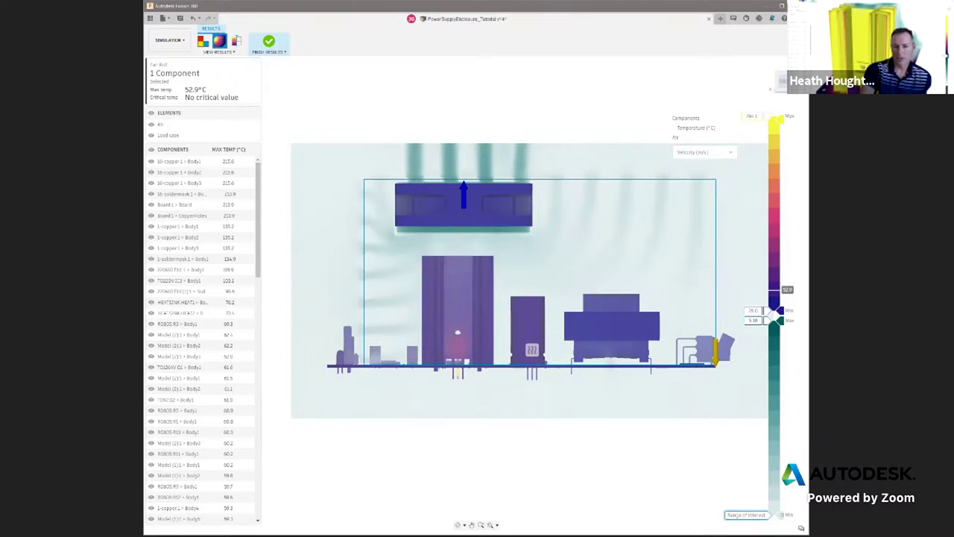
pyautogui.moveTo(775, 514)
pyautogui.mouseDown()
pyautogui.moveTo(772, 494)
pyautogui.moveTo(774, 507)
pyautogui.mouseUp()
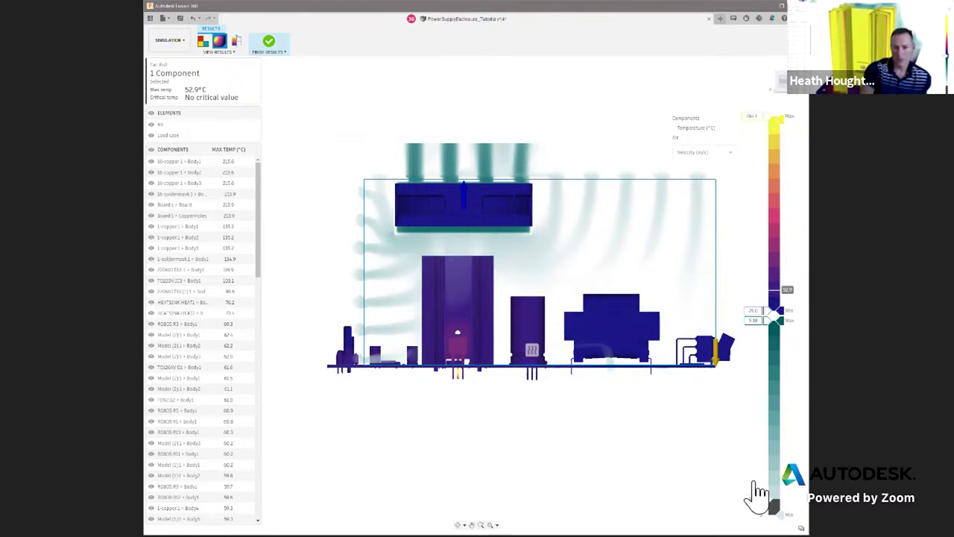
pyautogui.moveTo(772, 507)
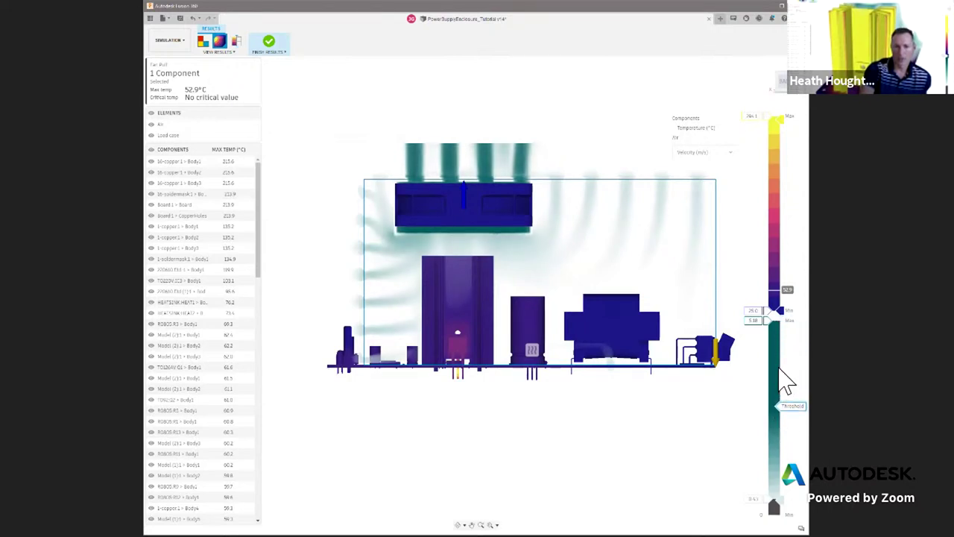
pyautogui.moveTo(780, 438); pyautogui.dragTo(790, 499)
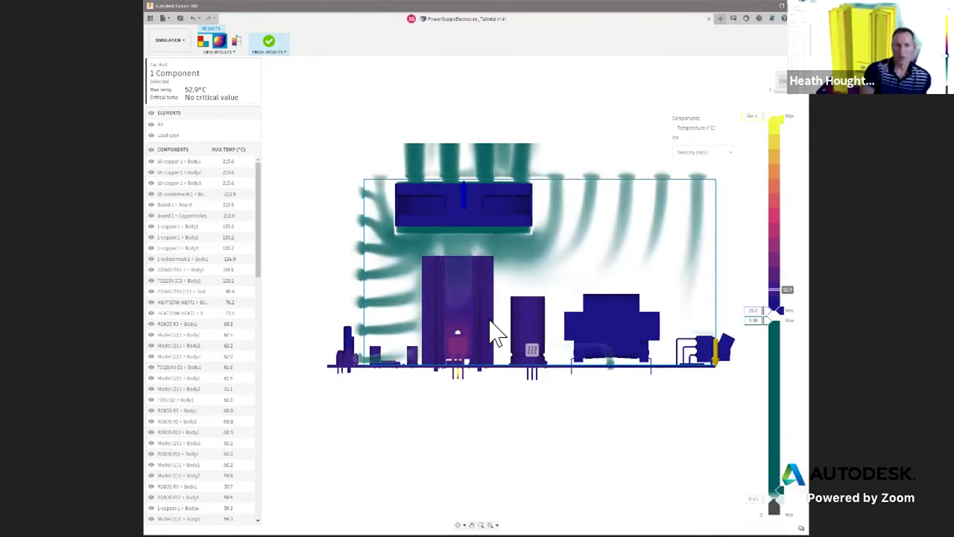
# - Examine the airflow between the fan and the two heatsinks from the end and the long side of the board
pyautogui.moveTo(483, 328)
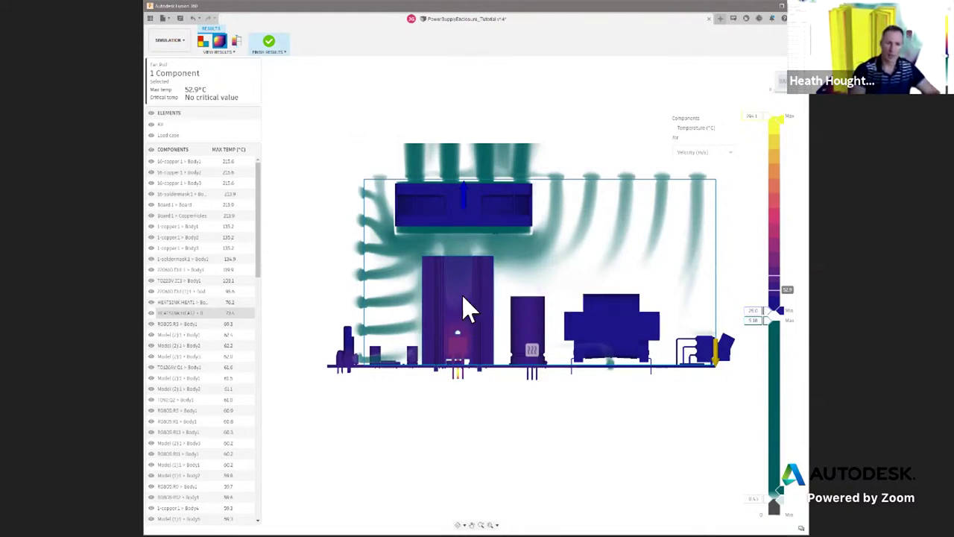
pyautogui.keyDown('shift'); pyautogui.moveTo(436, 322); pyautogui.dragTo(510, 332, button='middle'); pyautogui.keyUp('shift')
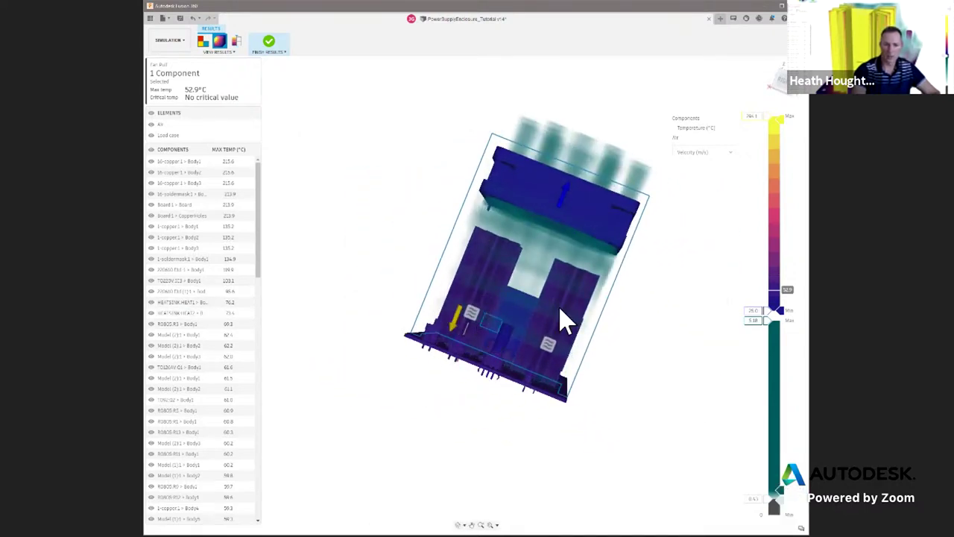
pyautogui.keyDown('shift'); pyautogui.moveTo(550, 266); pyautogui.dragTo(494, 248, button='middle'); pyautogui.keyUp('shift')
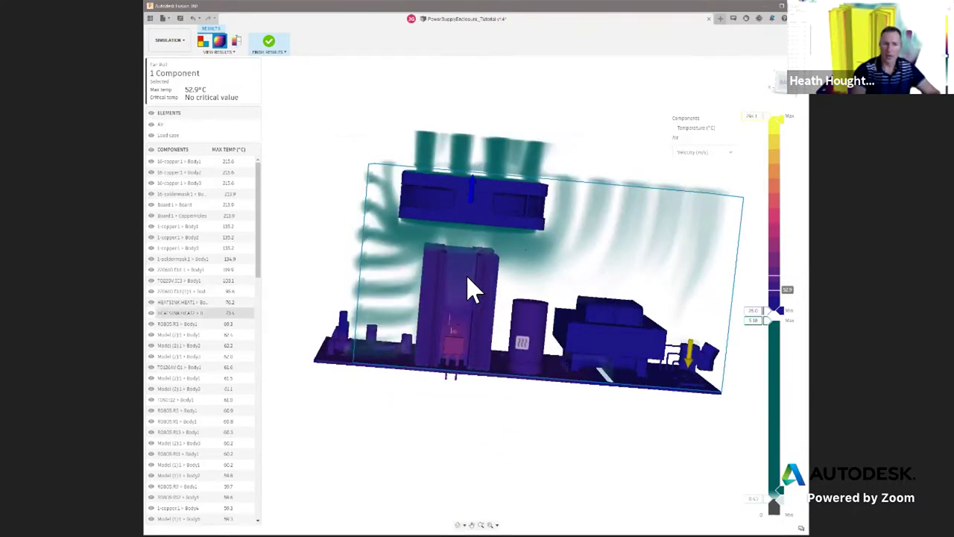
pyautogui.click(782, 86)
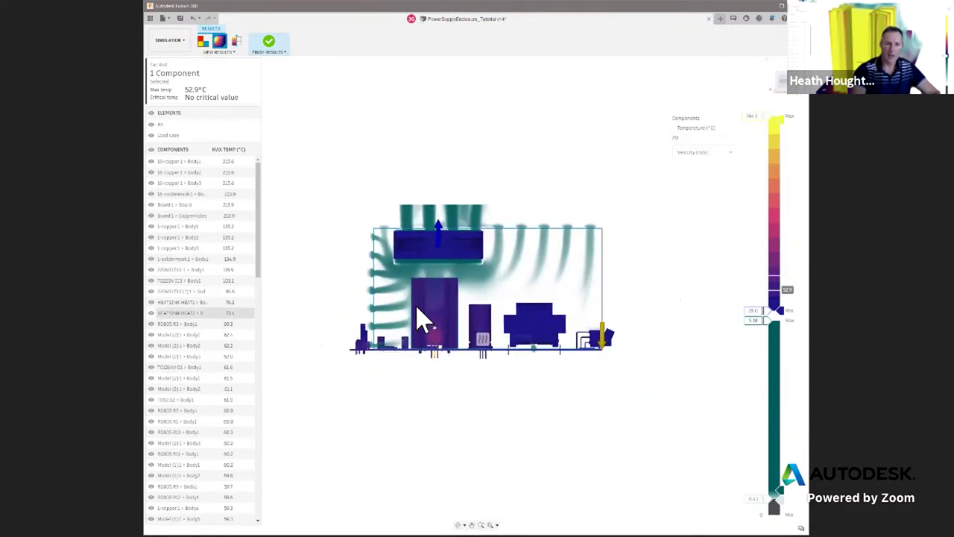
# - Open the section plane results, add a lengthwise section plane through the board and raise the air velocity threshold almost to the maximum
pyautogui.click(236, 42)
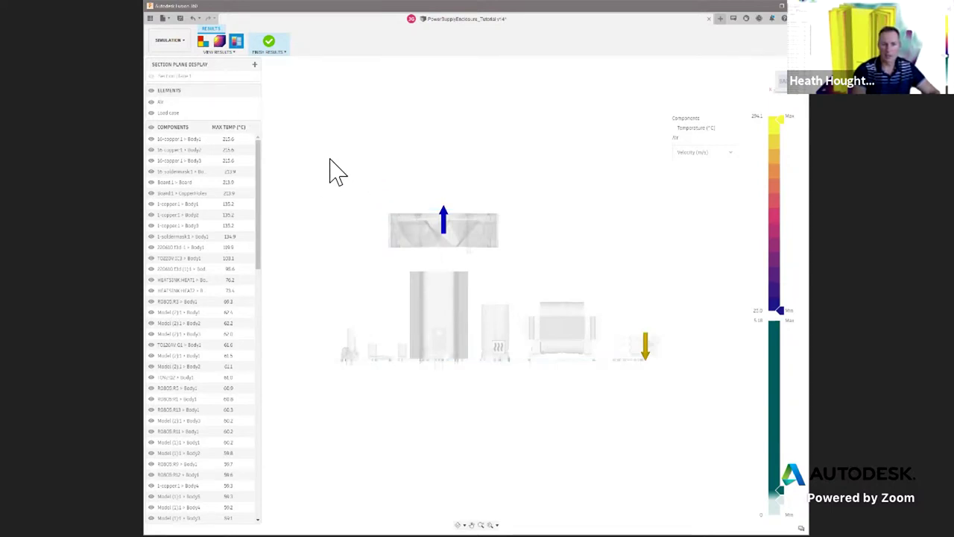
pyautogui.click(255, 65)
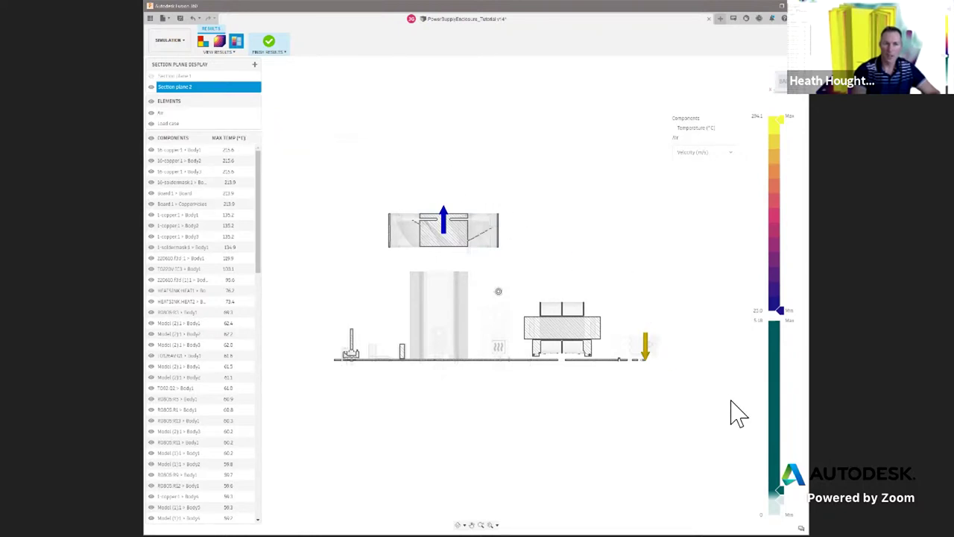
pyautogui.keyDown('shift'); pyautogui.moveTo(394, 283); pyautogui.dragTo(440, 309, button='middle'); pyautogui.keyUp('shift')
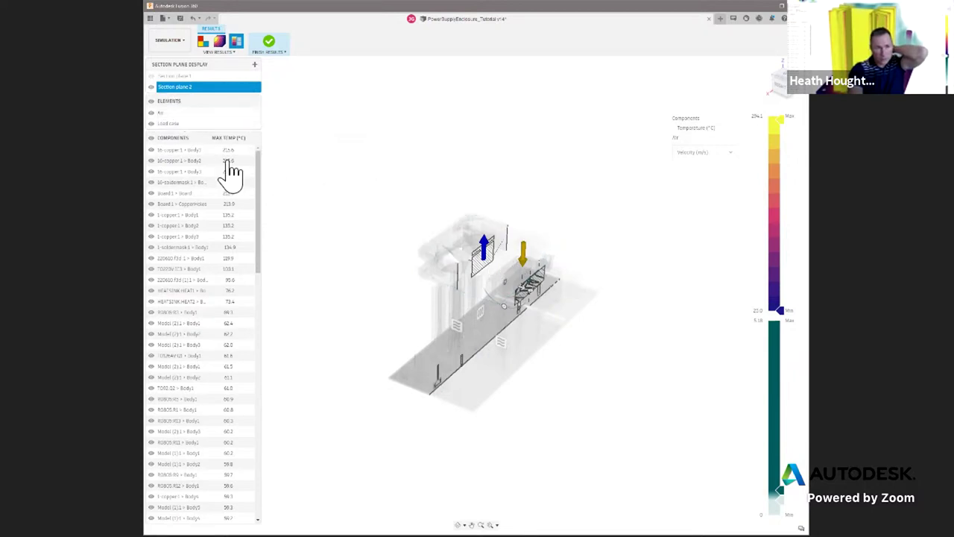
pyautogui.click(182, 90)
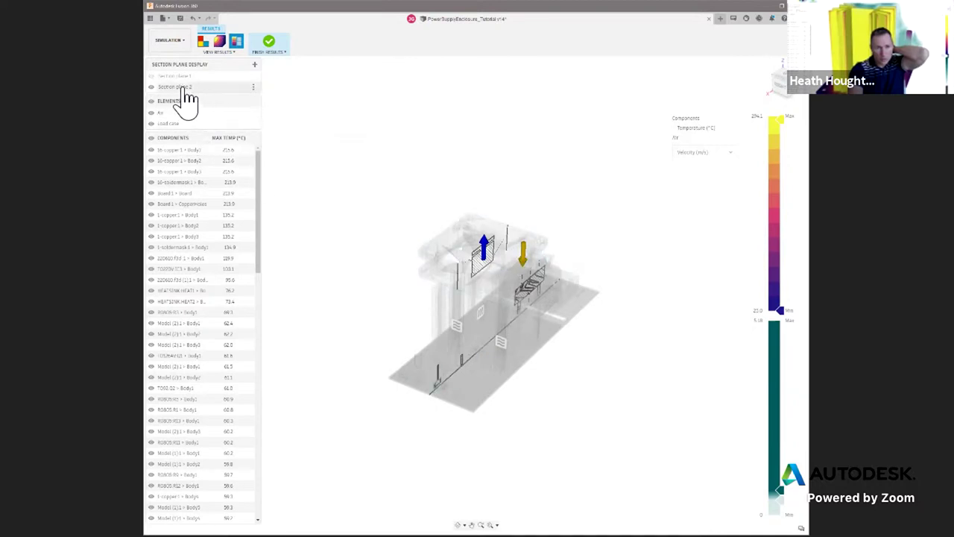
pyautogui.click(153, 87)
pyautogui.click(154, 87)
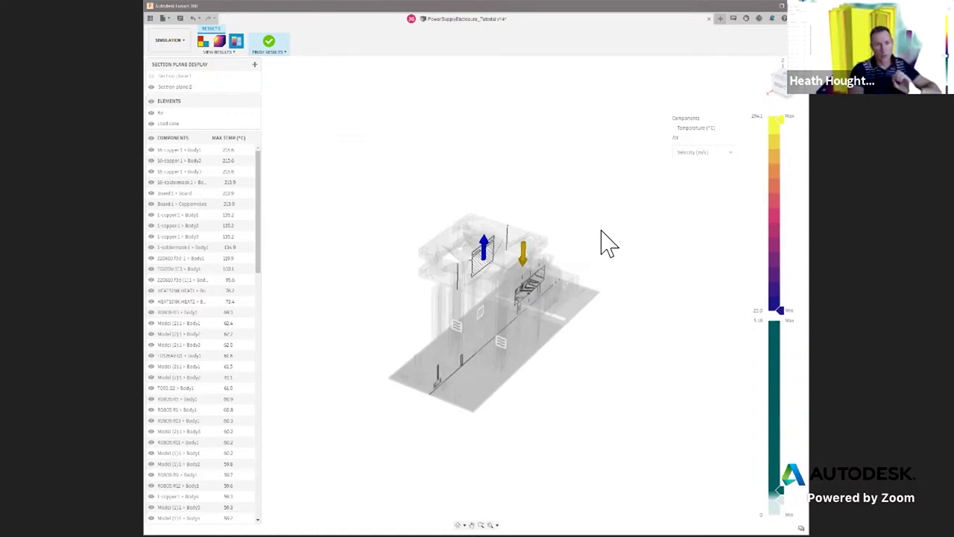
pyautogui.scroll(2, 529, 326)
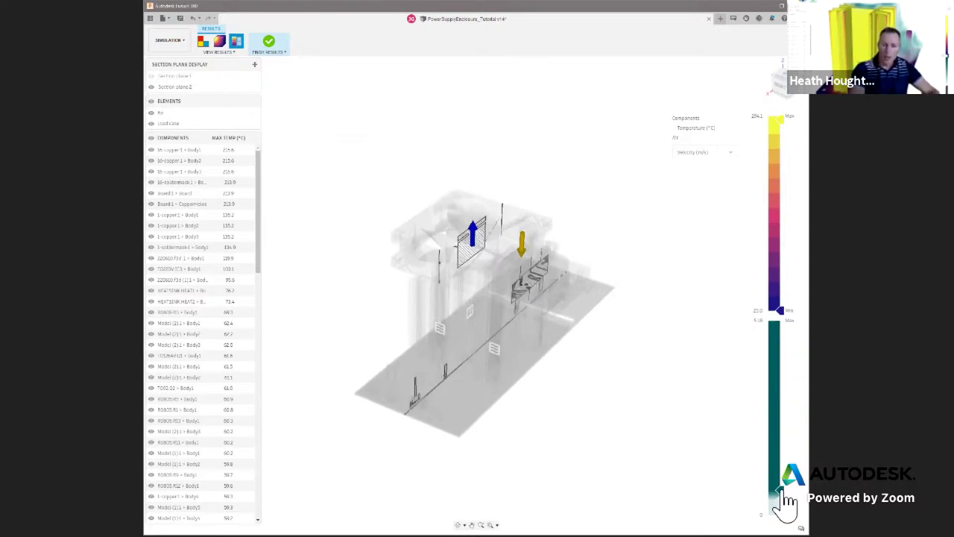
pyautogui.moveTo(783, 493); pyautogui.dragTo(782, 325)
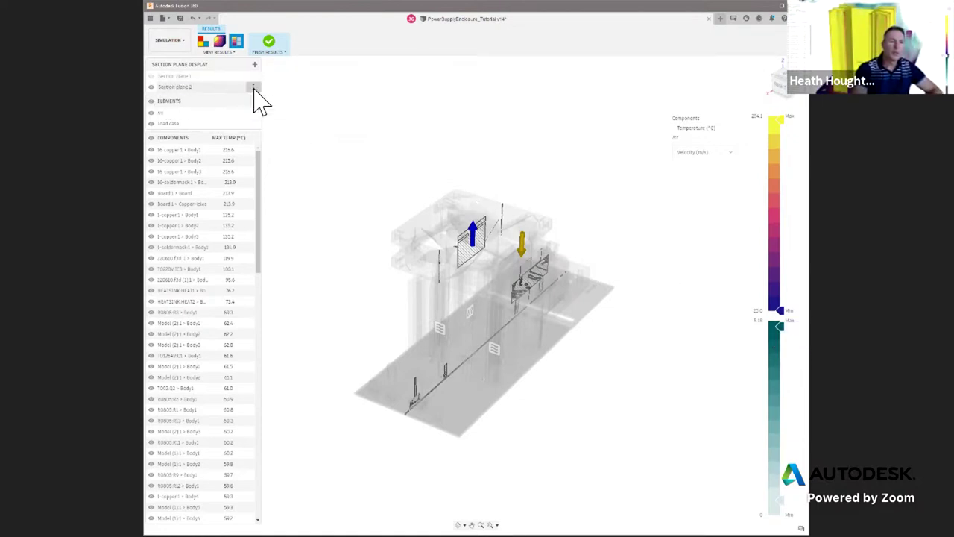
# - Delete Section plane 2 and add a new lengthwise section plane through the middle of the board
pyautogui.click(253, 88)
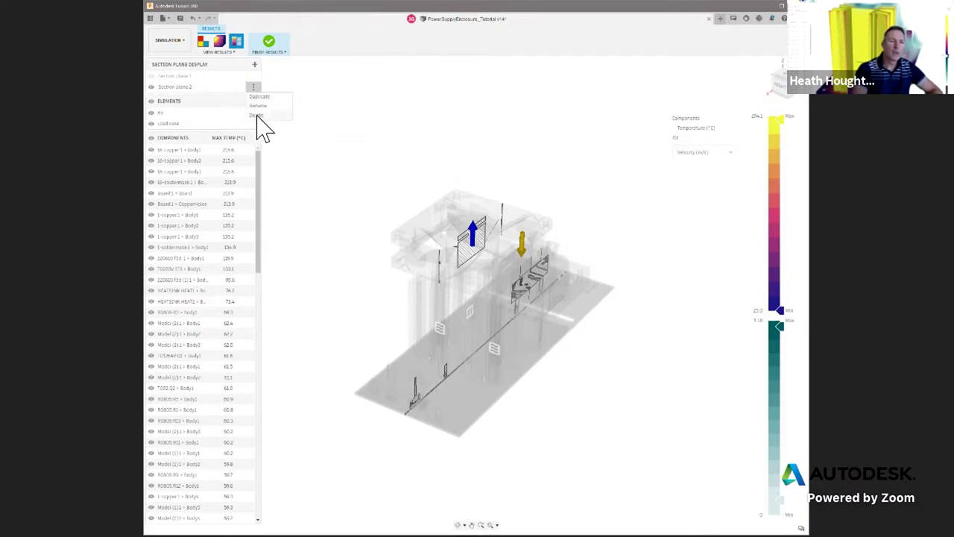
pyautogui.click(258, 116)
pyautogui.click(249, 96)
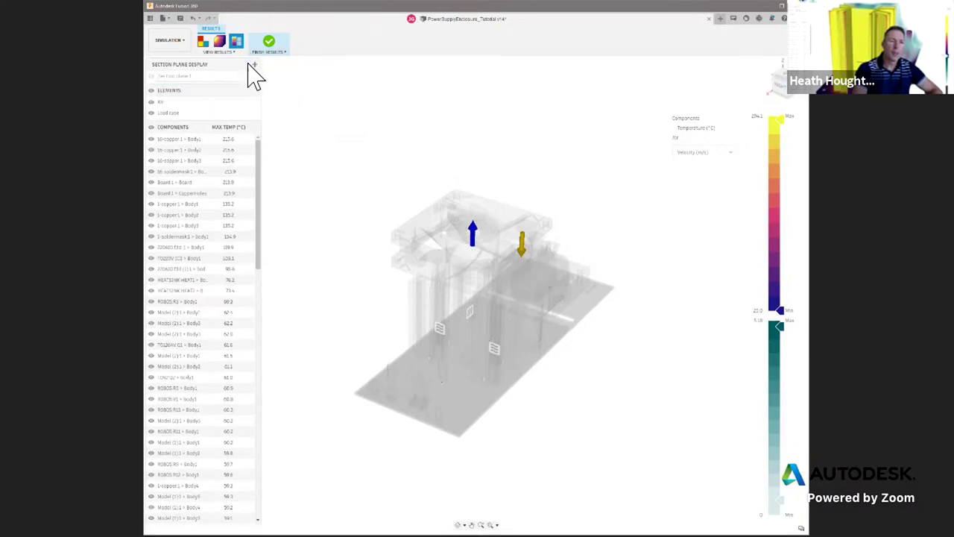
pyautogui.click(503, 280)
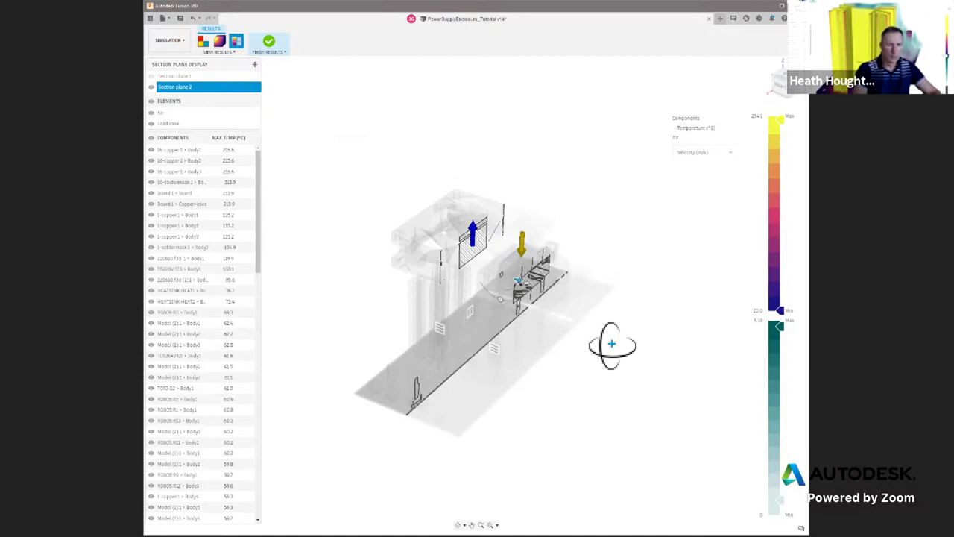
pyautogui.keyDown('shift'); pyautogui.moveTo(612, 344); pyautogui.dragTo(592, 345, button='middle'); pyautogui.keyUp('shift')
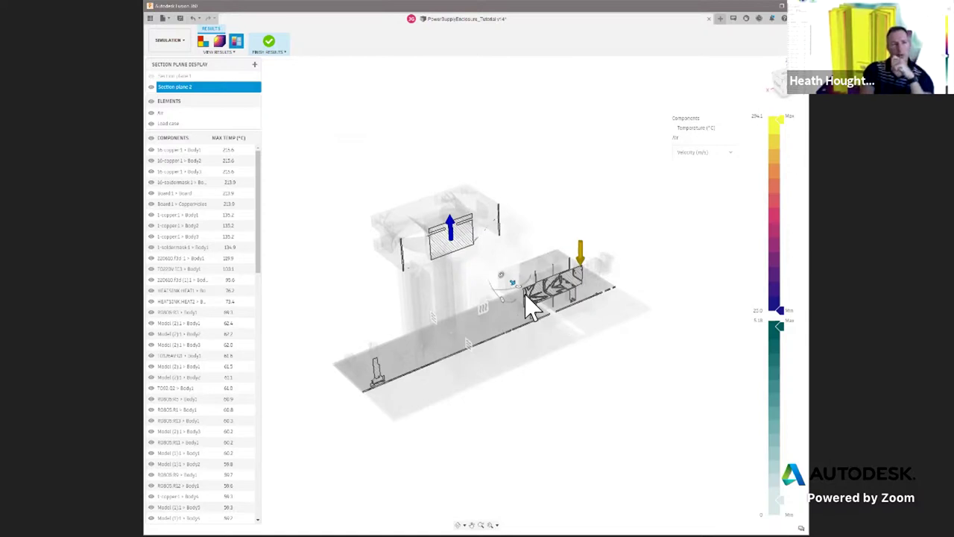
# - Show Section plane 1, rotate Section plane 2 about the vertical axis and hide Section plane 2
pyautogui.click(152, 76)
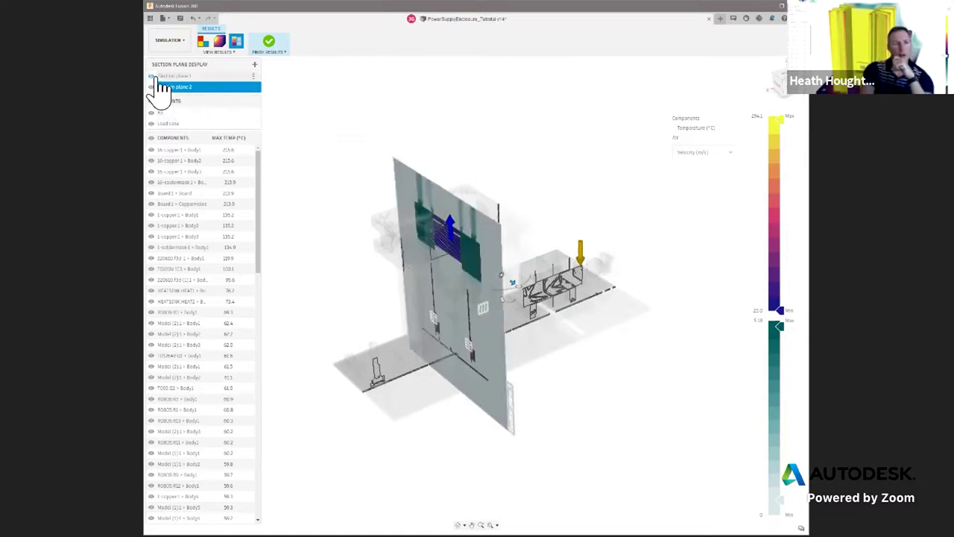
pyautogui.click(496, 307)
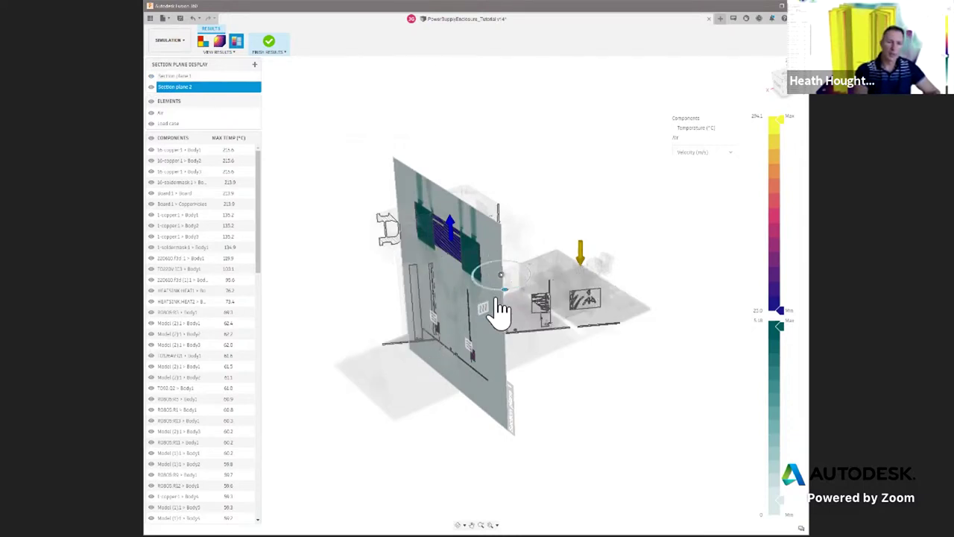
pyautogui.click(151, 87)
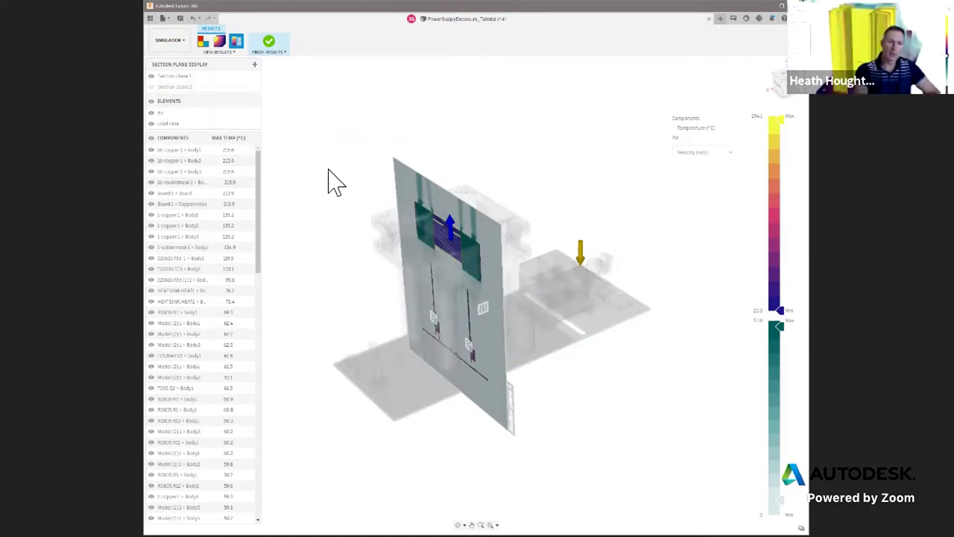
# - Rotate Section plane 1 so that it runs lengthwise along the board through the first heatsink (HEATSINK:HEAT1)
pyautogui.click(179, 76)
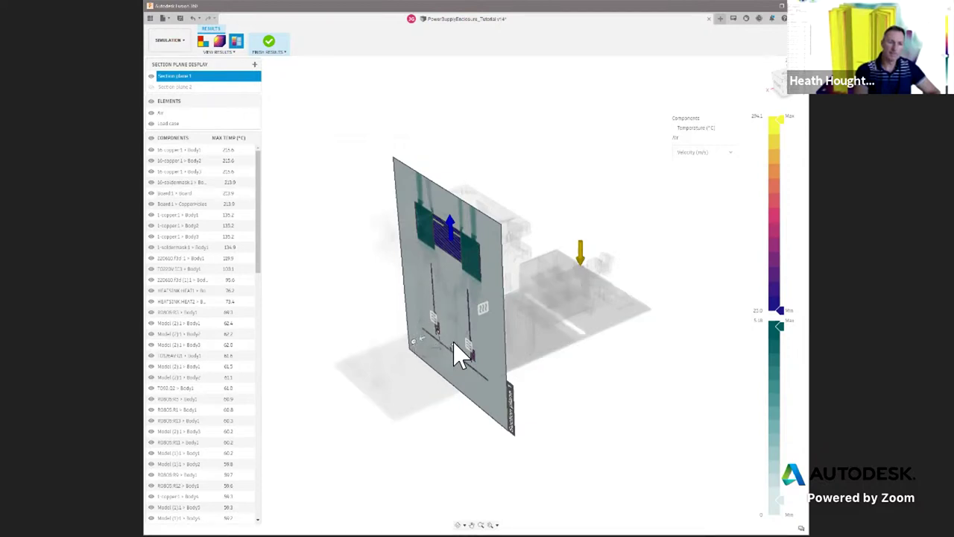
pyautogui.moveTo(457, 356); pyautogui.dragTo(426, 355)
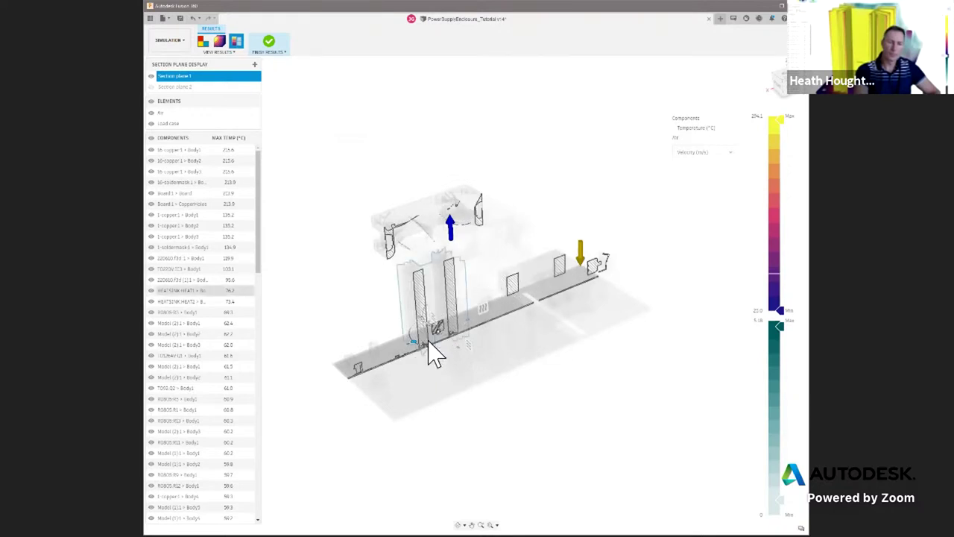
pyautogui.scroll(1, 445, 313)
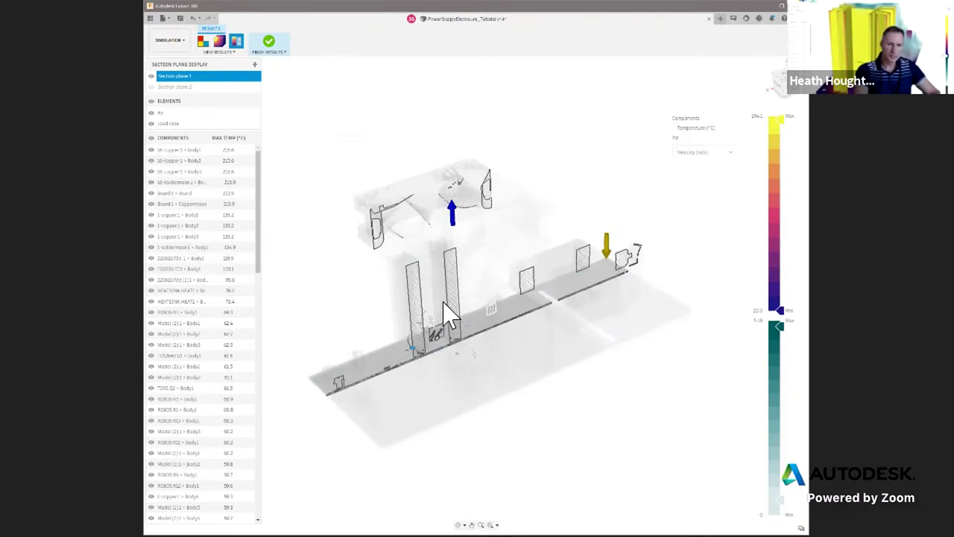
# - Offset Section plane 1 sideways from the heatsinks so it cuts lengthwise through the middle of the fan and the large transformer
pyautogui.scroll(1, 445, 313)
pyautogui.keyDown('shift'); pyautogui.moveTo(453, 273); pyautogui.dragTo(451, 361, button='middle'); pyautogui.keyUp('shift')
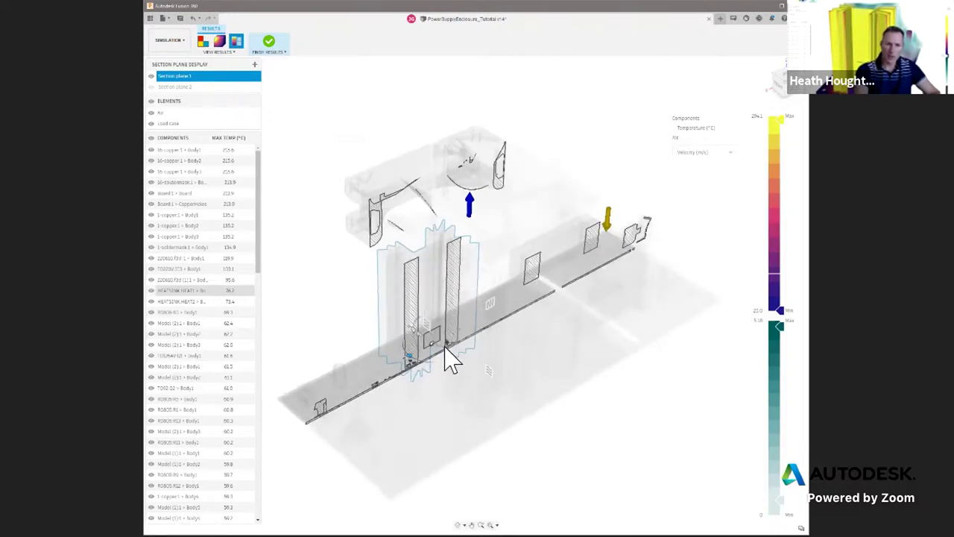
pyautogui.moveTo(427, 348); pyautogui.dragTo(455, 367)
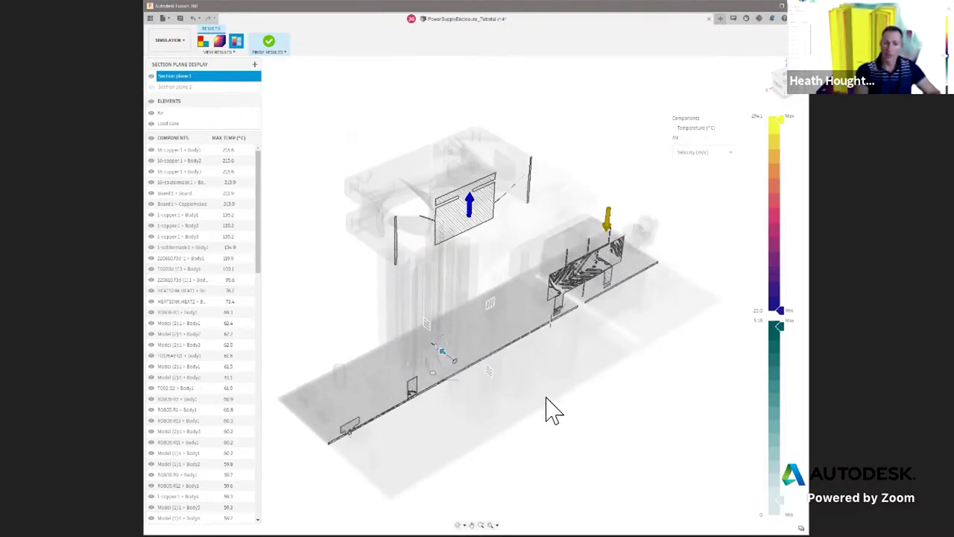
pyautogui.keyDown('shift'); pyautogui.moveTo(584, 372); pyautogui.dragTo(588, 366, button='middle'); pyautogui.keyUp('shift')
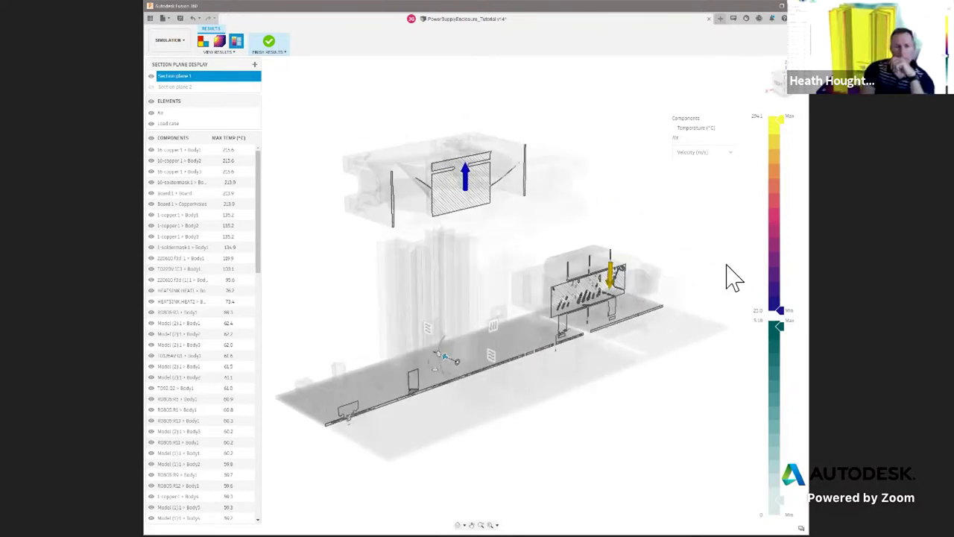
# - Set the air result to Temperature (°C) and toggle all components off and on to include the enclosure
pyautogui.click(696, 153)
pyautogui.click(693, 180)
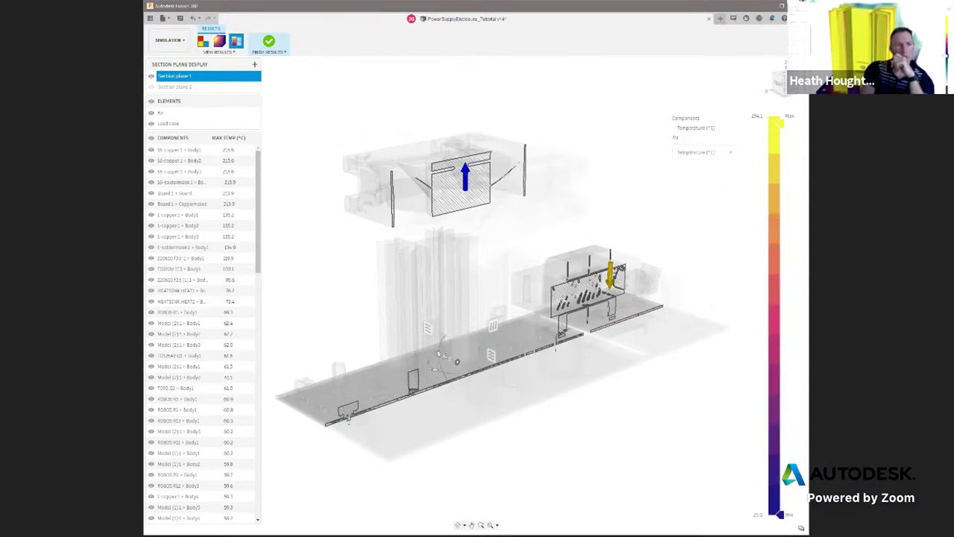
pyautogui.click(152, 139)
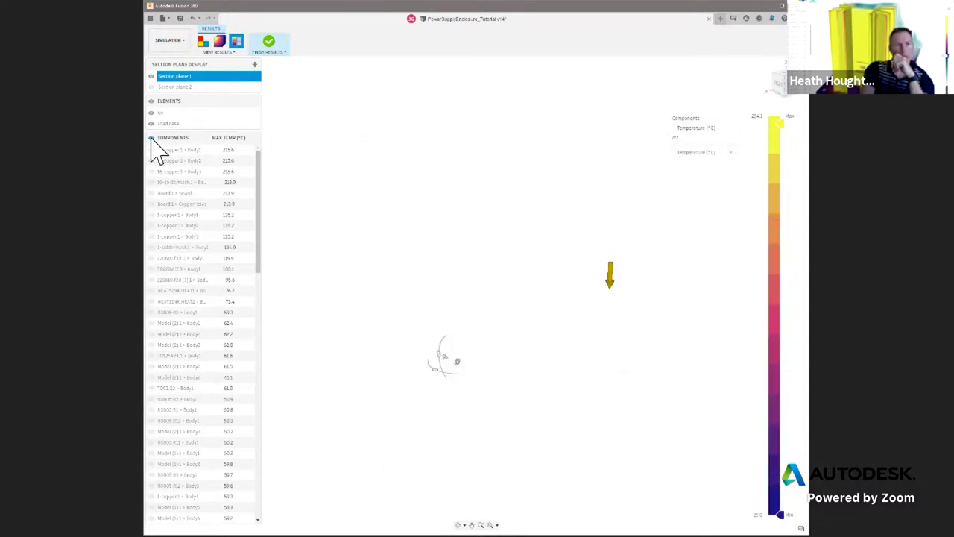
pyautogui.click(151, 139)
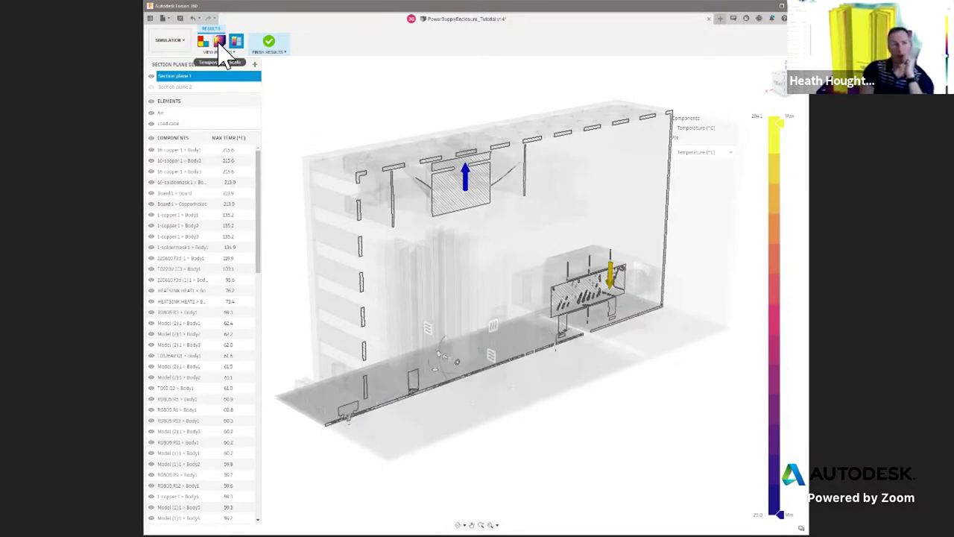
# - Show the temperature results without the enclosure in a side view and set the air result to Velocity (m/s)
pyautogui.click(219, 42)
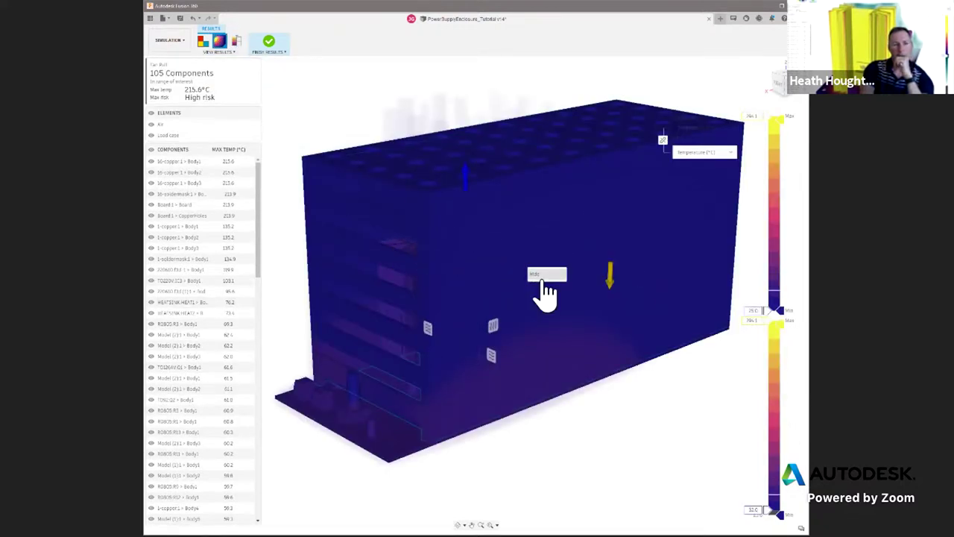
pyautogui.click(546, 293)
pyautogui.click(788, 98)
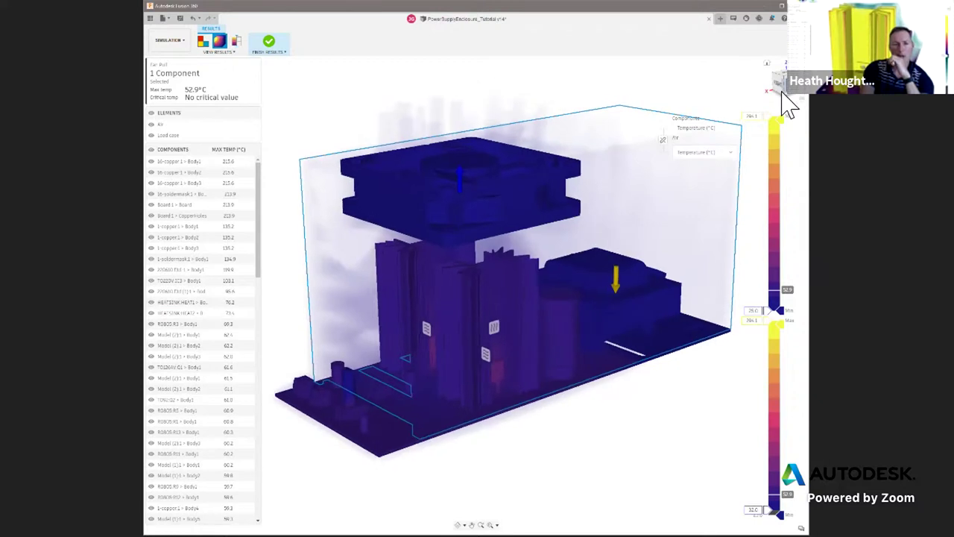
pyautogui.click(716, 153)
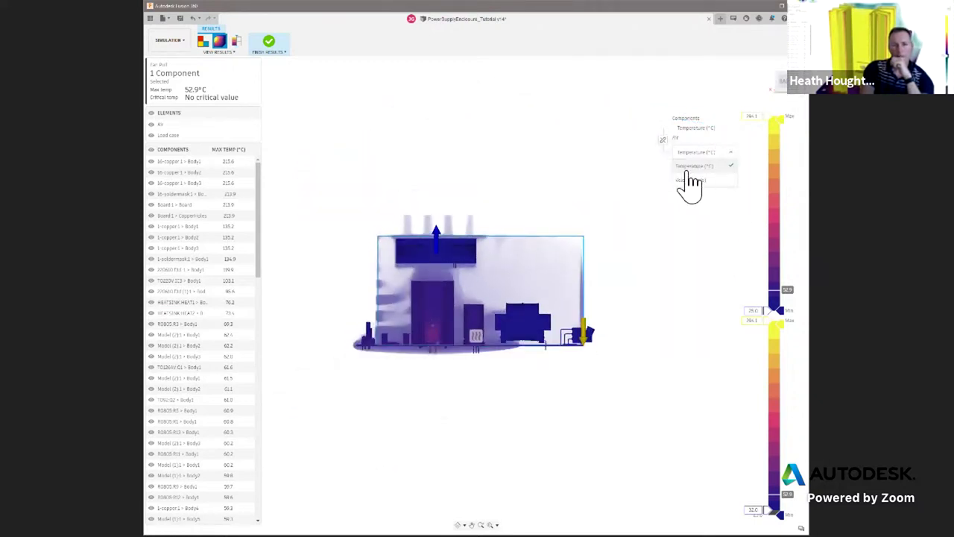
pyautogui.click(684, 177)
pyautogui.scroll(3, 425, 317)
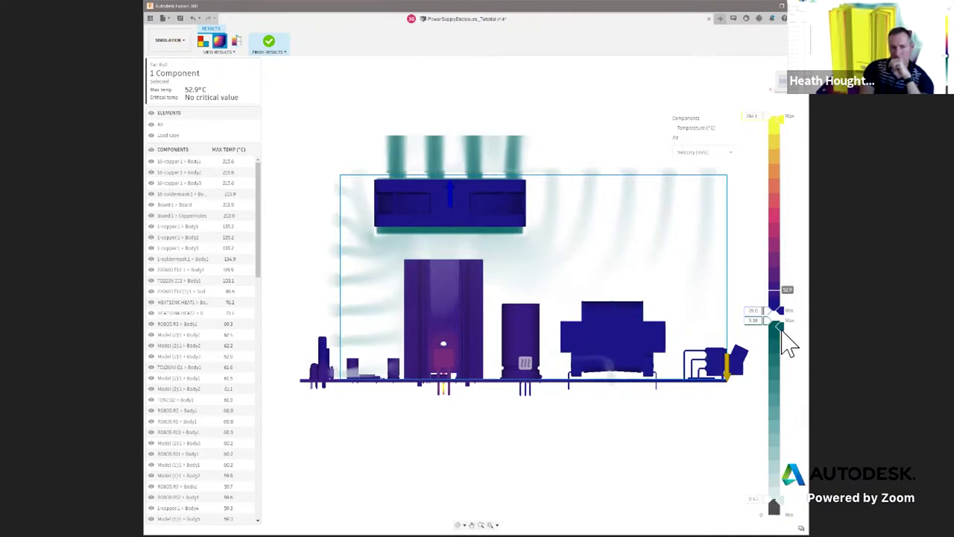
# - Lower the top of the air velocity colour range almost to the minimum and set the lower limit to about 0.03 m/s
pyautogui.moveTo(782, 334); pyautogui.dragTo(777, 490)
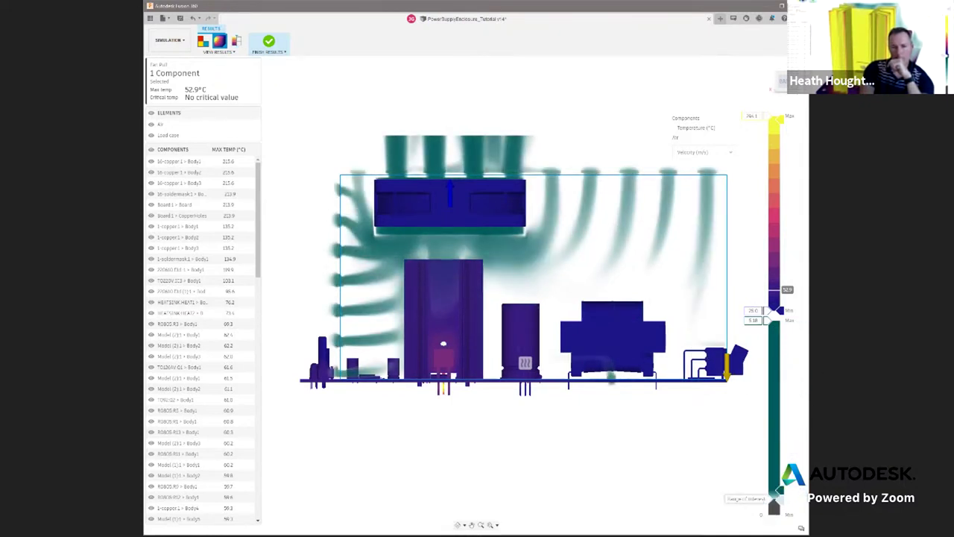
pyautogui.moveTo(776, 490); pyautogui.dragTo(777, 506)
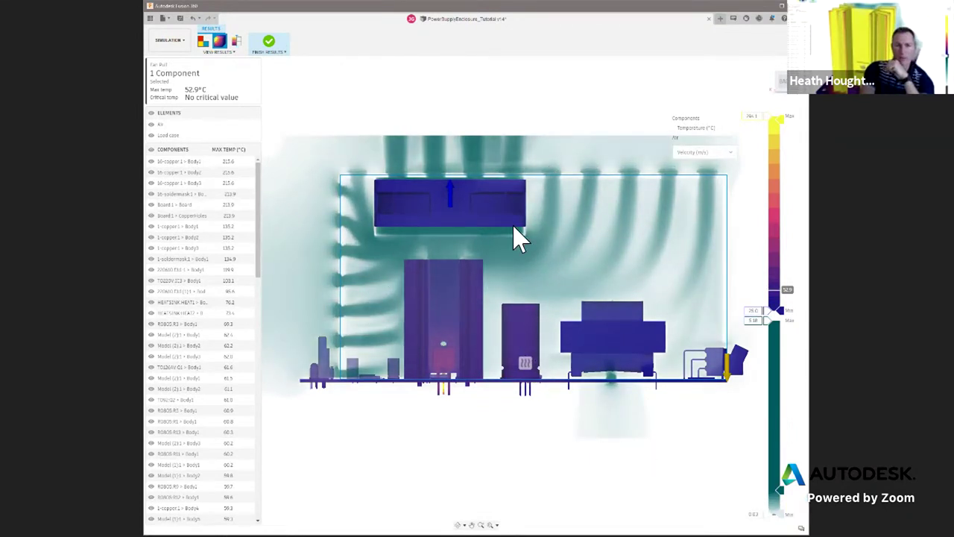
pyautogui.moveTo(462, 195)
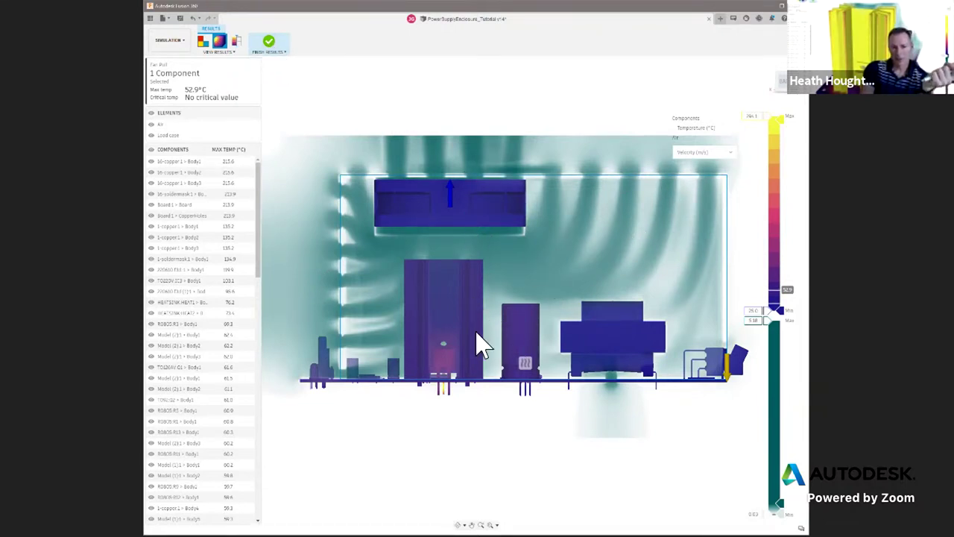
# - Switch from the Fan Pull results to the Fan Push study and show its component risk results
pyautogui.click(270, 49)
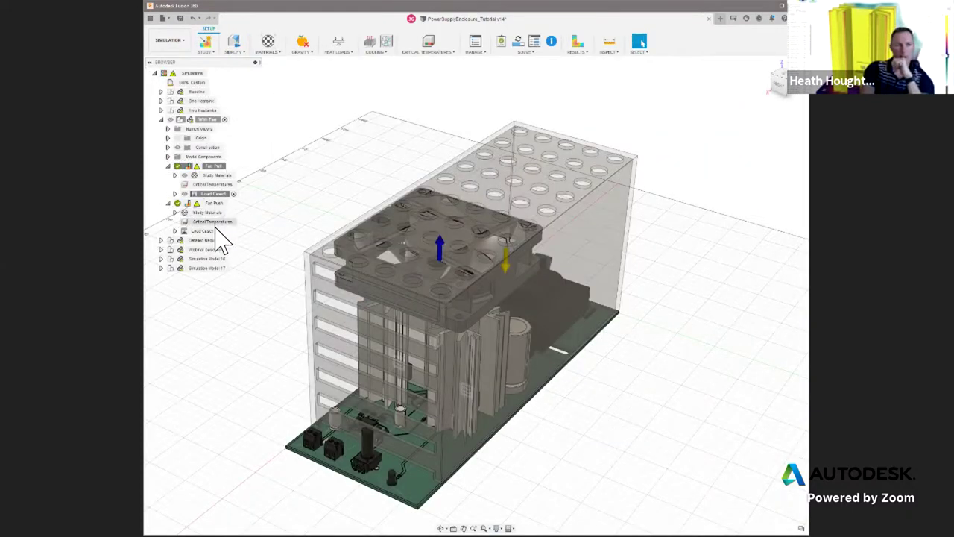
pyautogui.click(228, 204)
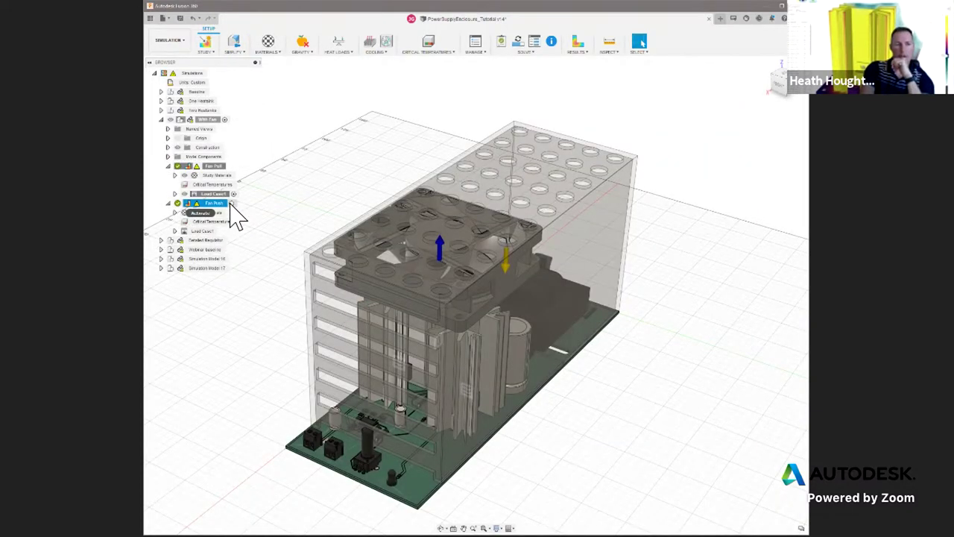
pyautogui.click(231, 205)
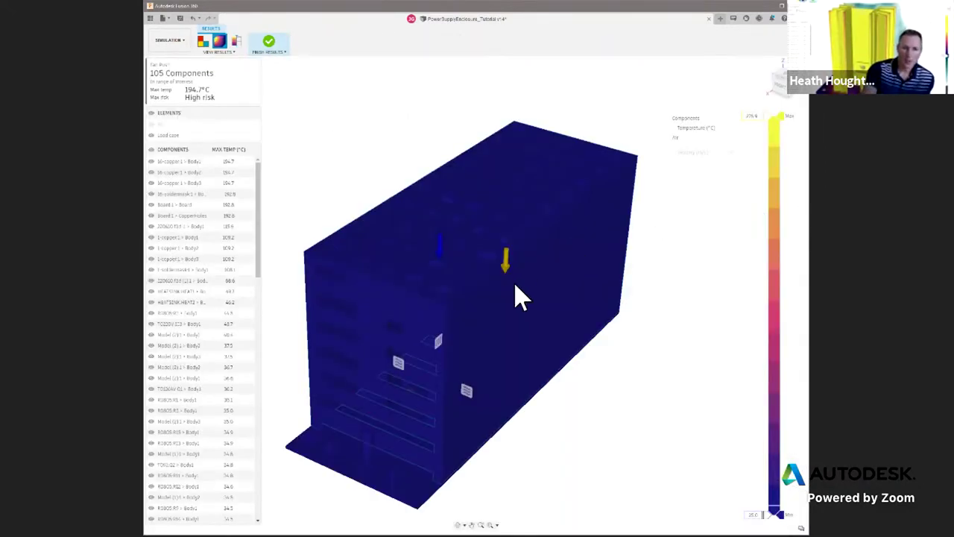
pyautogui.click(203, 42)
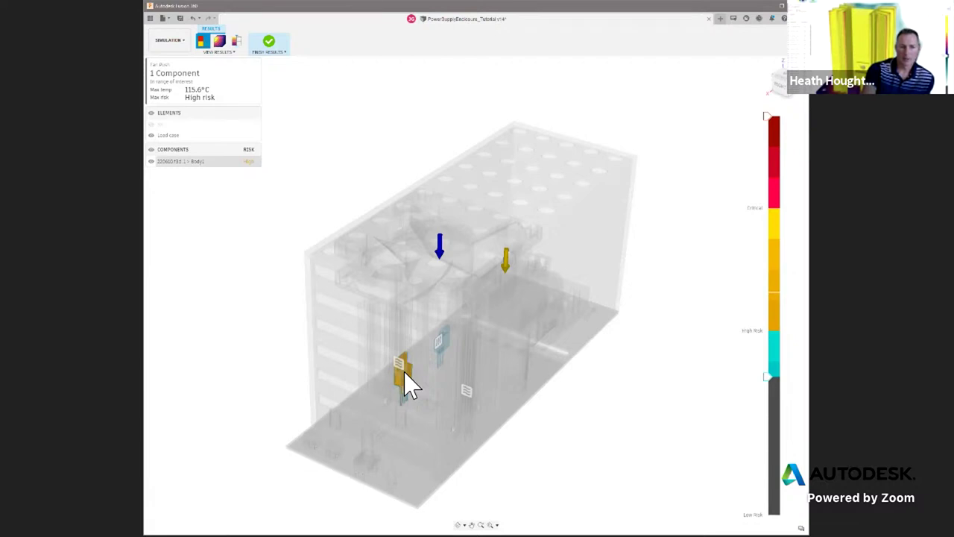
pyautogui.moveTo(404, 372)
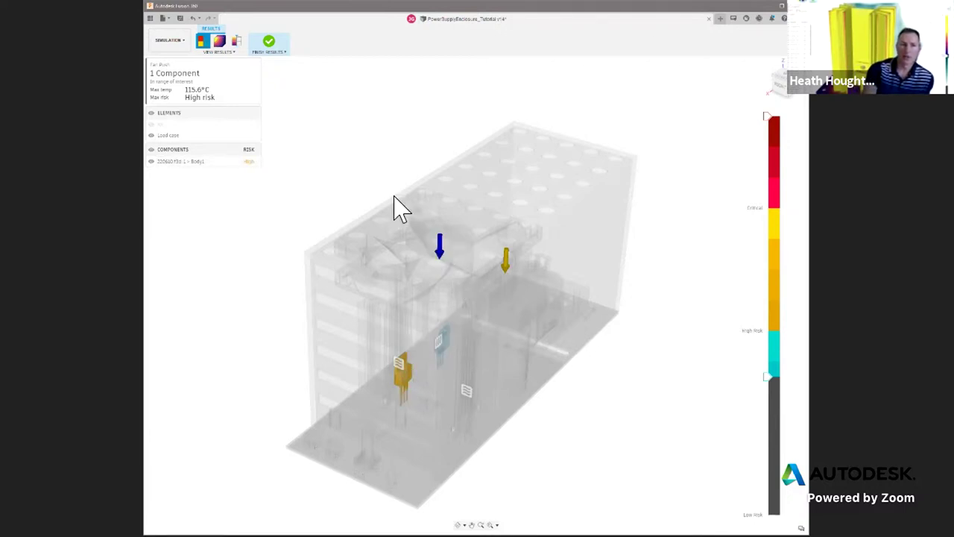
# - Show the Fan Push temperature results from the side with the enclosure hidden and the air velocity displayed
pyautogui.click(219, 41)
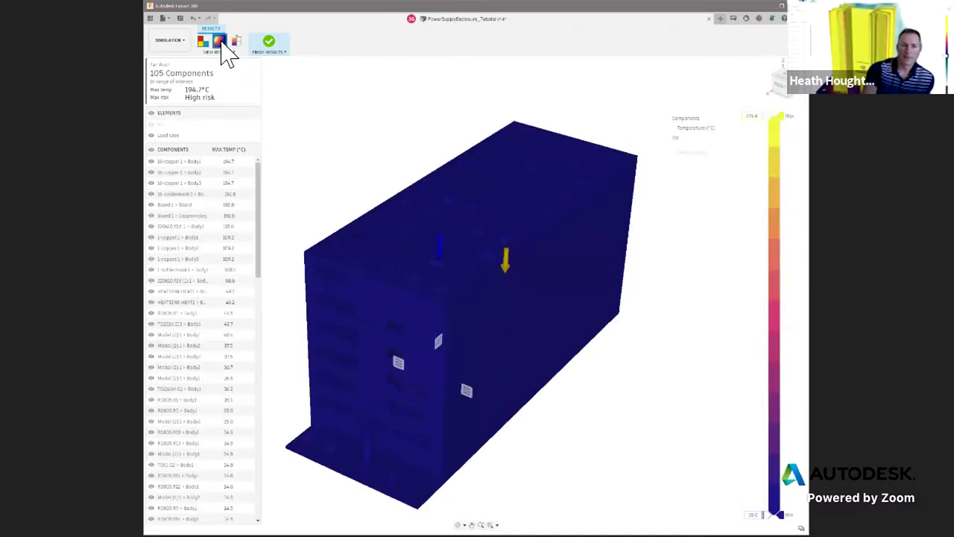
pyautogui.click(564, 317)
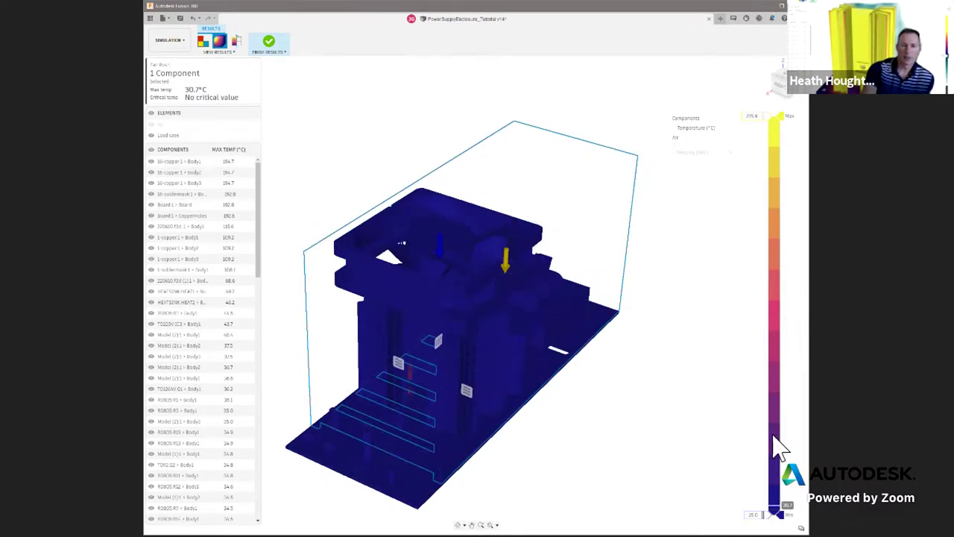
pyautogui.click(150, 124)
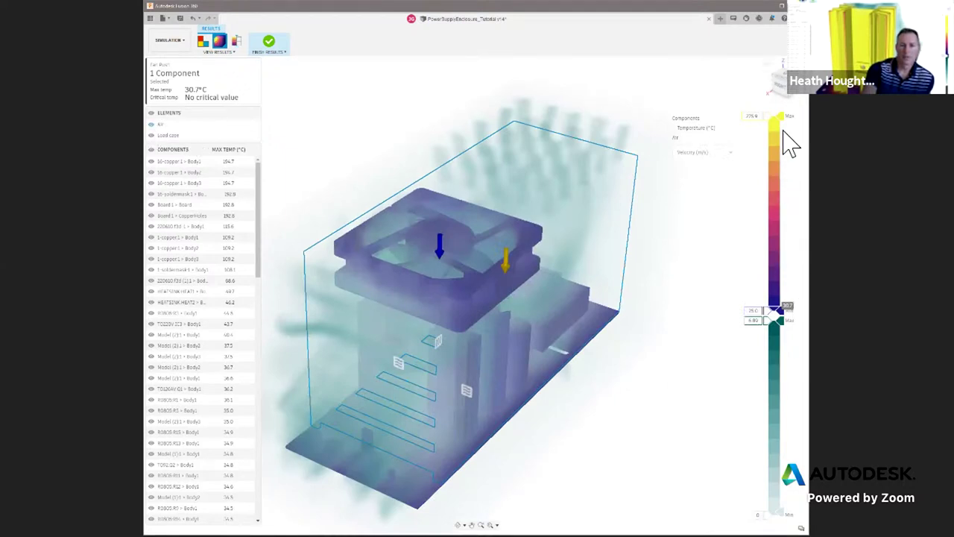
pyautogui.click(800, 103)
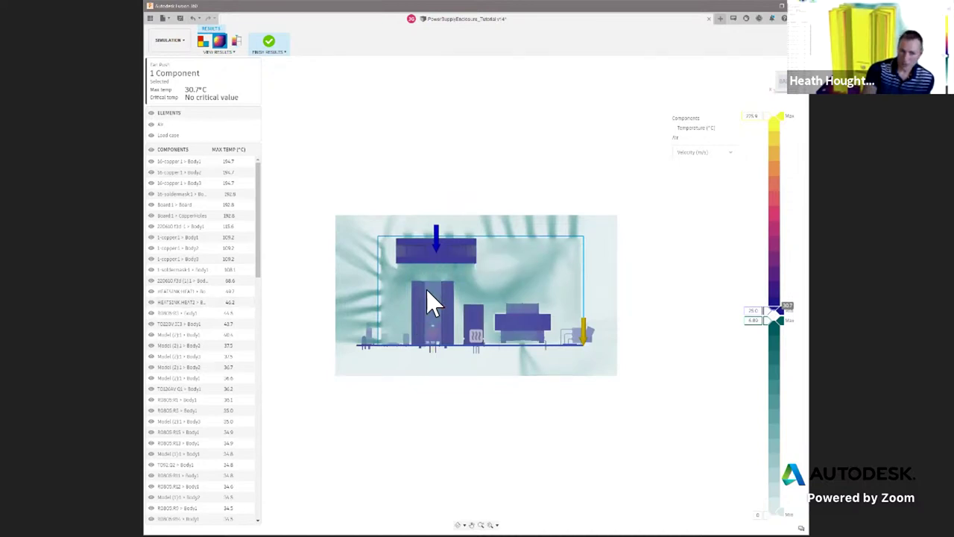
# - Raise the lower air velocity limit to about 1.1 m/s and examine the airflow around the heatsinks and transformer
pyautogui.scroll(2, 427, 313)
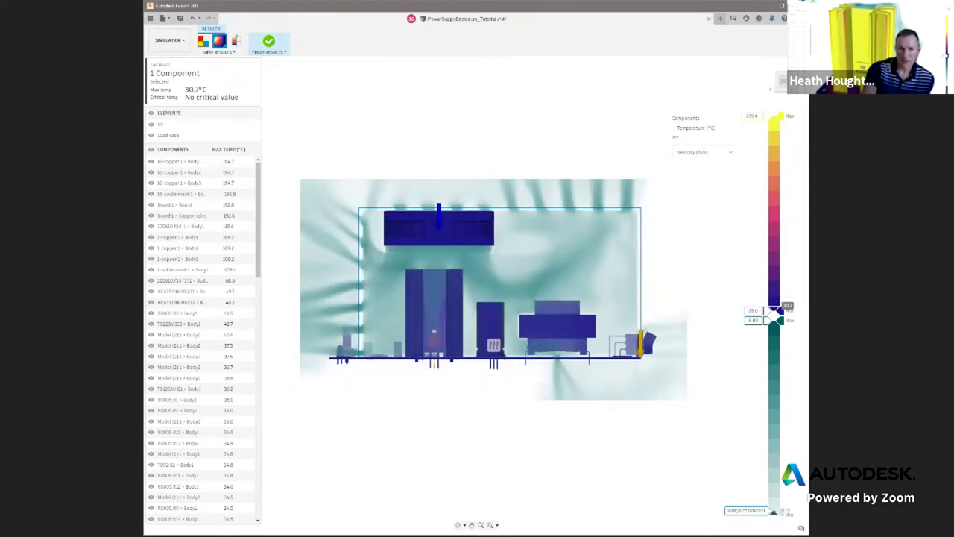
pyautogui.moveTo(774, 488); pyautogui.dragTo(774, 477)
pyautogui.scroll(4, 471, 347)
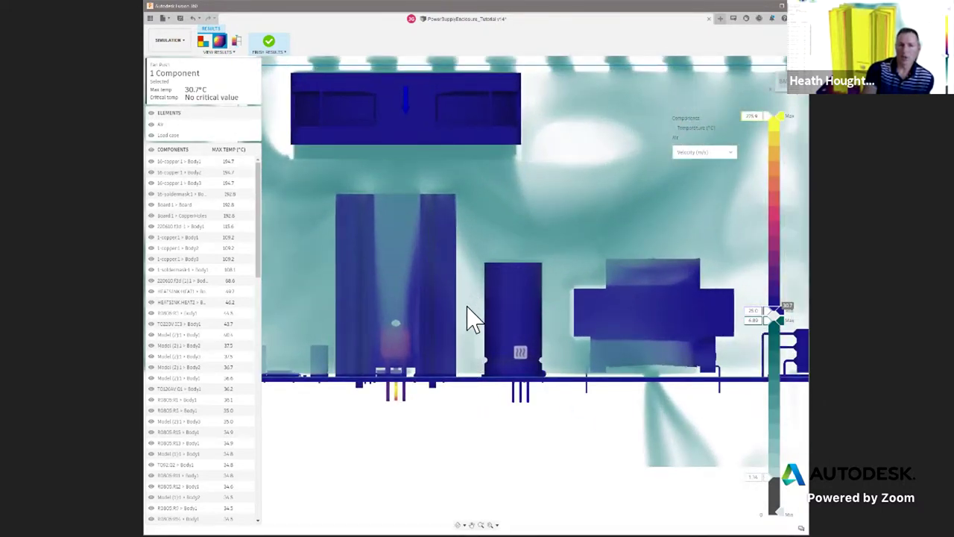
pyautogui.scroll(-4, 469, 313)
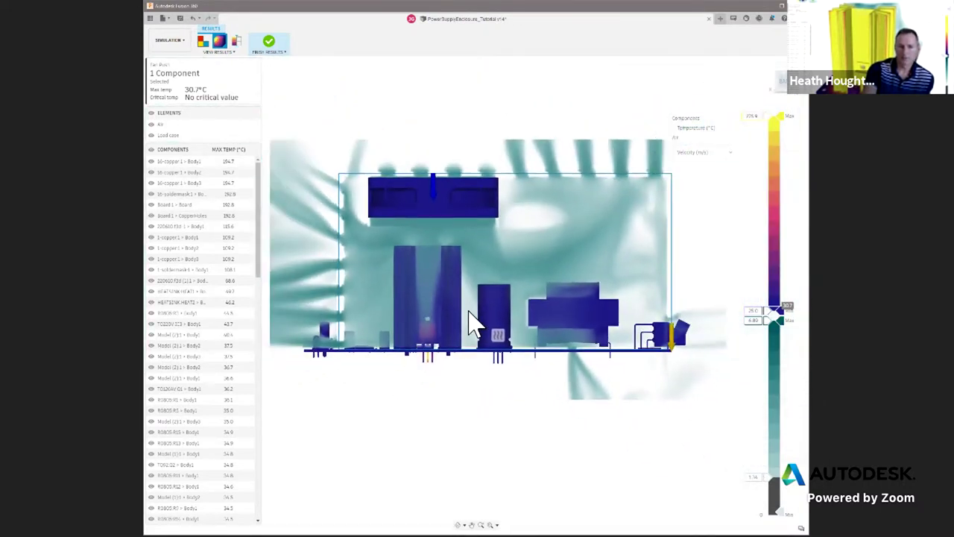
pyautogui.scroll(-2, 469, 323)
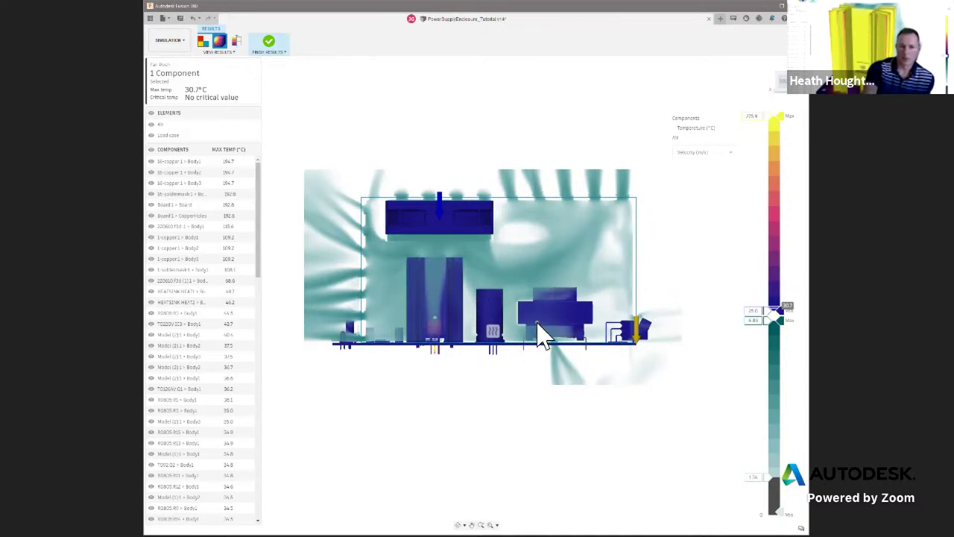
pyautogui.moveTo(541, 334)
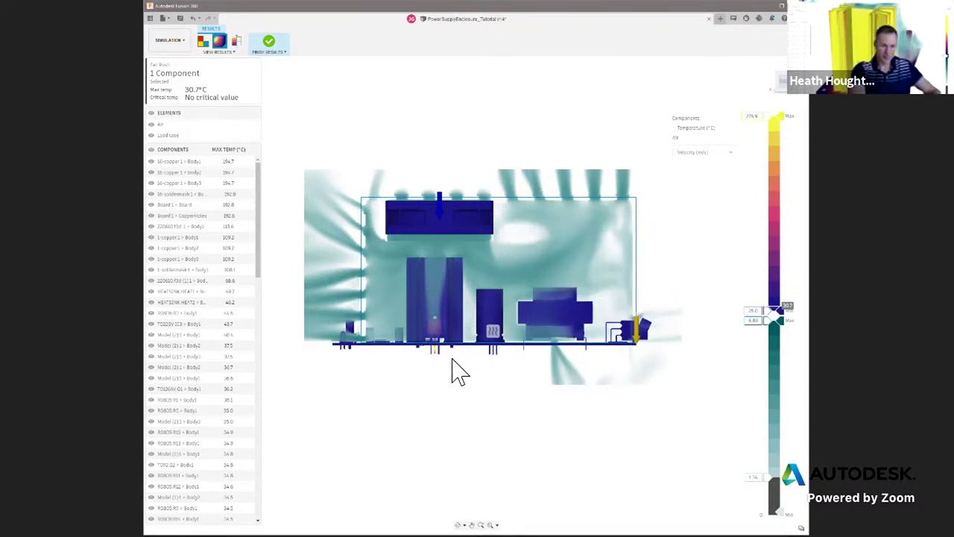
pyautogui.keyDown('shift'); pyautogui.moveTo(457, 370); pyautogui.dragTo(520, 366, button='middle'); pyautogui.keyUp('shift')
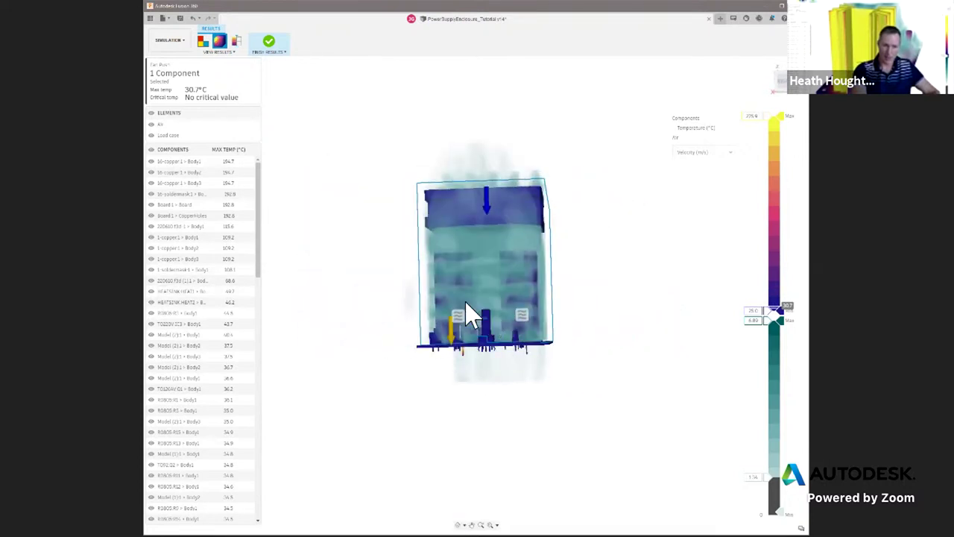
pyautogui.keyDown('shift'); pyautogui.moveTo(549, 323); pyautogui.dragTo(487, 330, button='middle'); pyautogui.keyUp('shift')
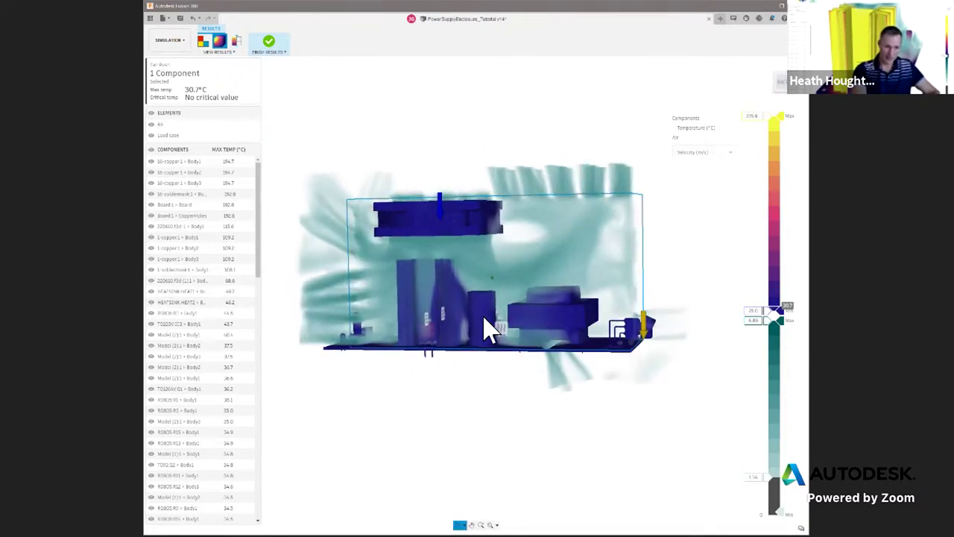
# - In the section plane results, add a lengthwise section plane through the fan and transformer and toggle the air display off and on
pyautogui.click(370, 139)
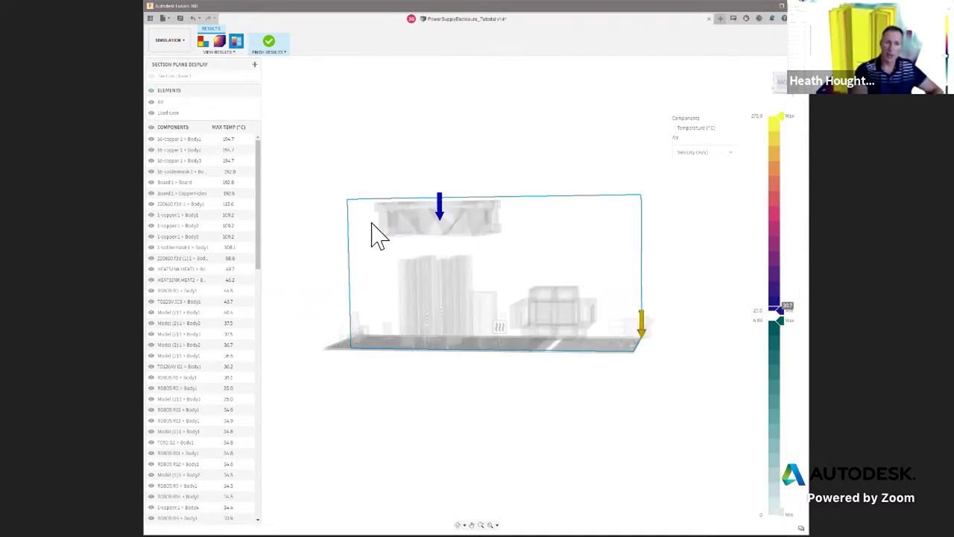
pyautogui.keyDown('shift'); pyautogui.moveTo(483, 316); pyautogui.dragTo(492, 277, button='middle'); pyautogui.keyUp('shift')
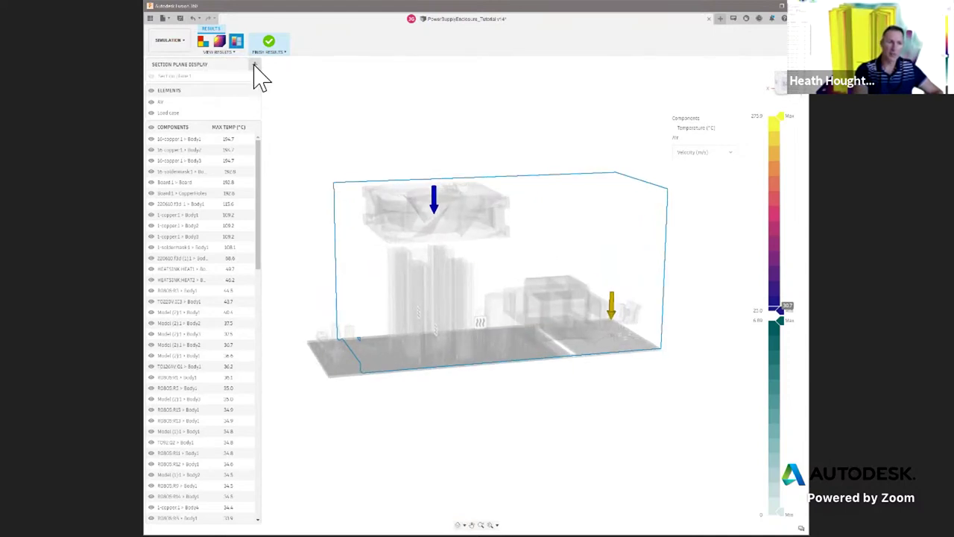
pyautogui.click(255, 65)
pyautogui.click(552, 343)
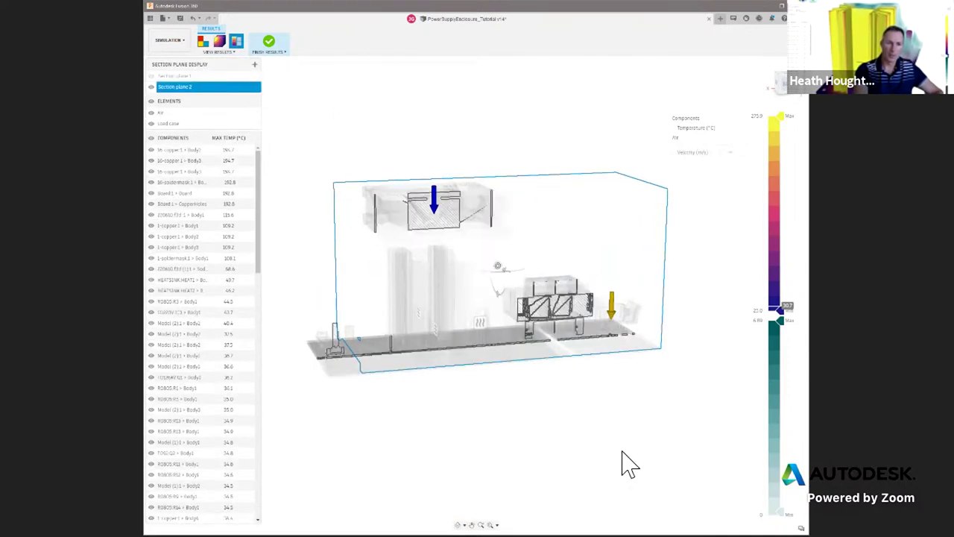
pyautogui.keyDown('shift'); pyautogui.moveTo(541, 421); pyautogui.dragTo(564, 395, button='middle'); pyautogui.keyUp('shift')
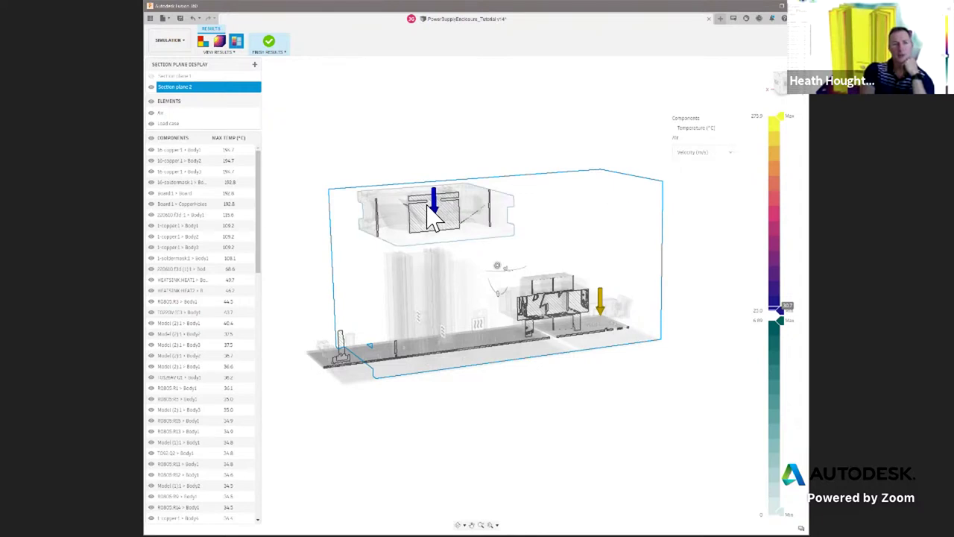
pyautogui.moveTo(434, 218)
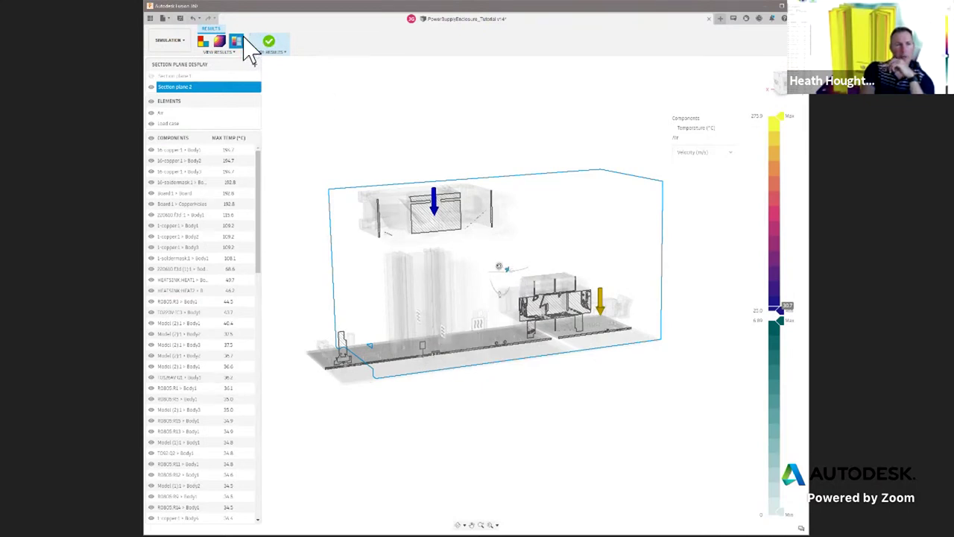
pyautogui.click(151, 116)
pyautogui.click(151, 113)
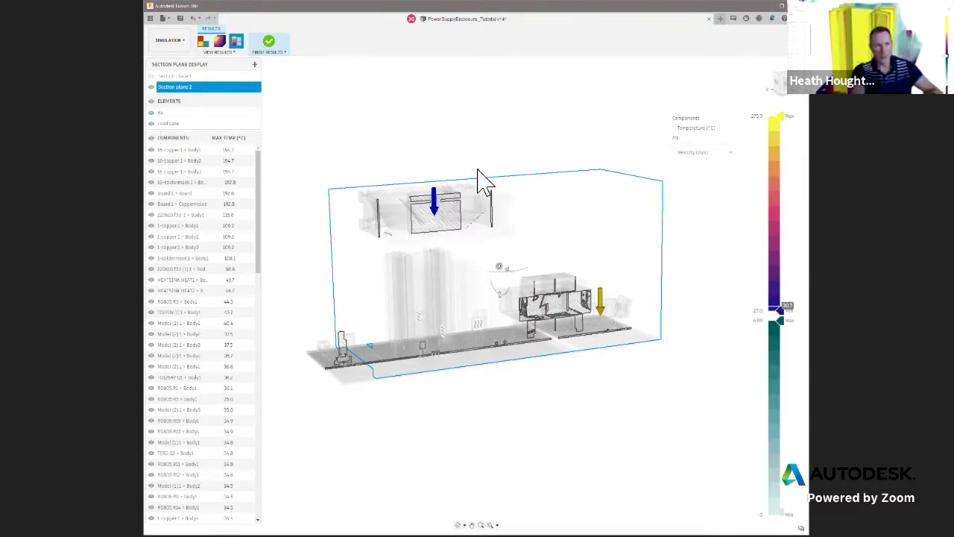
# - Show the first section plane together with the lengthwise one and examine its air velocity from the side and at an angle
pyautogui.click(153, 75)
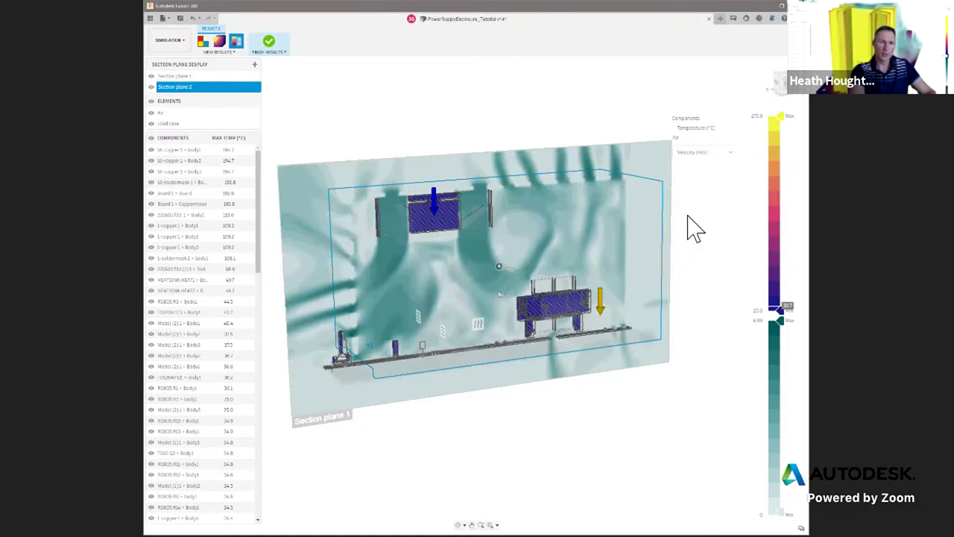
pyautogui.click(794, 99)
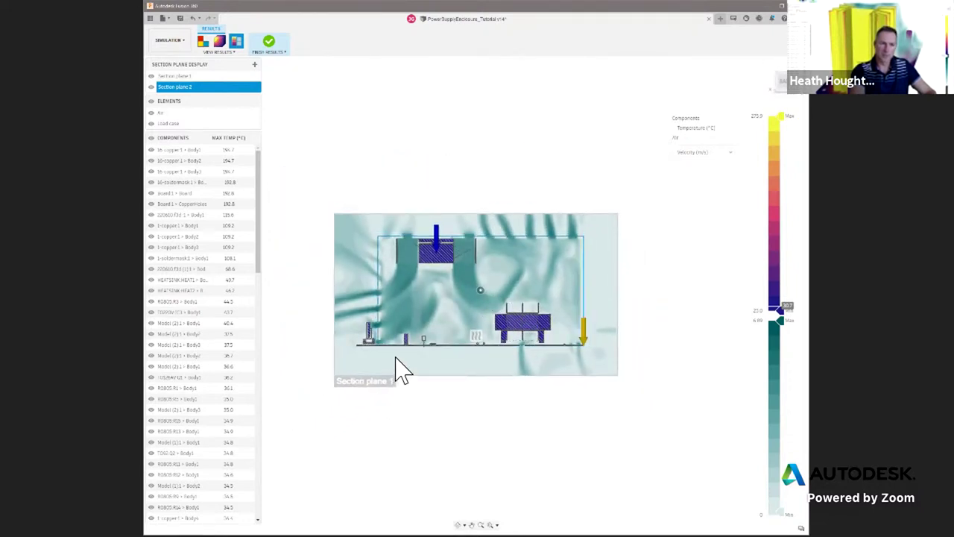
pyautogui.scroll(4, 398, 361)
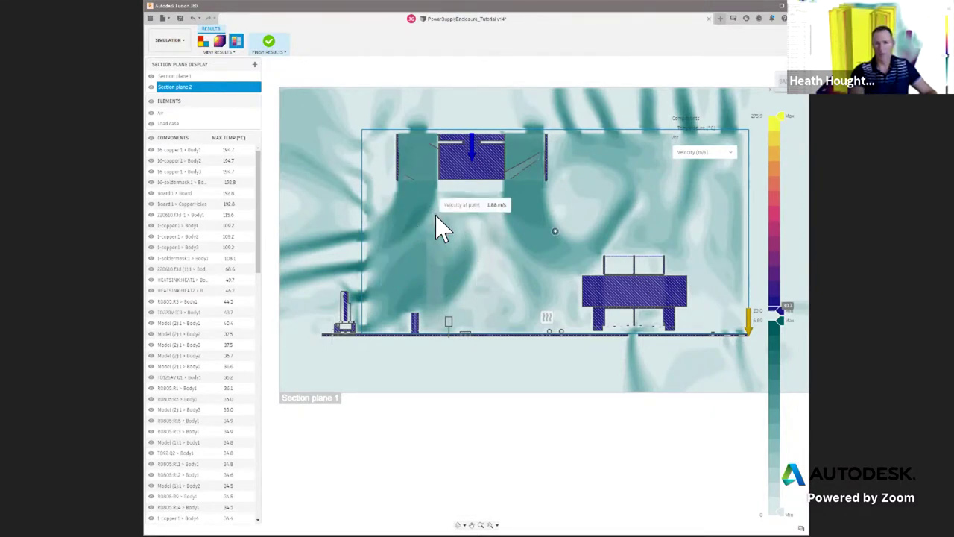
pyautogui.moveTo(449, 260)
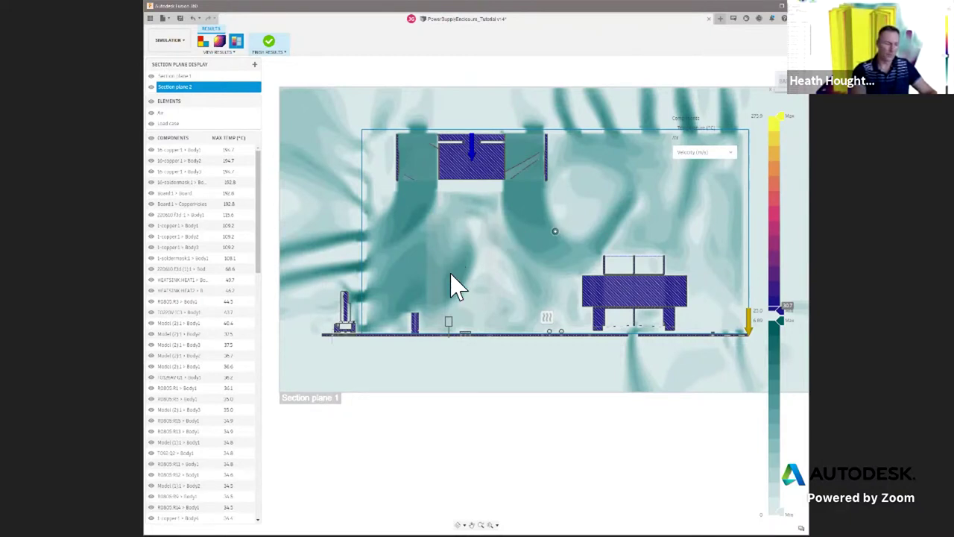
pyautogui.scroll(-3, 458, 285)
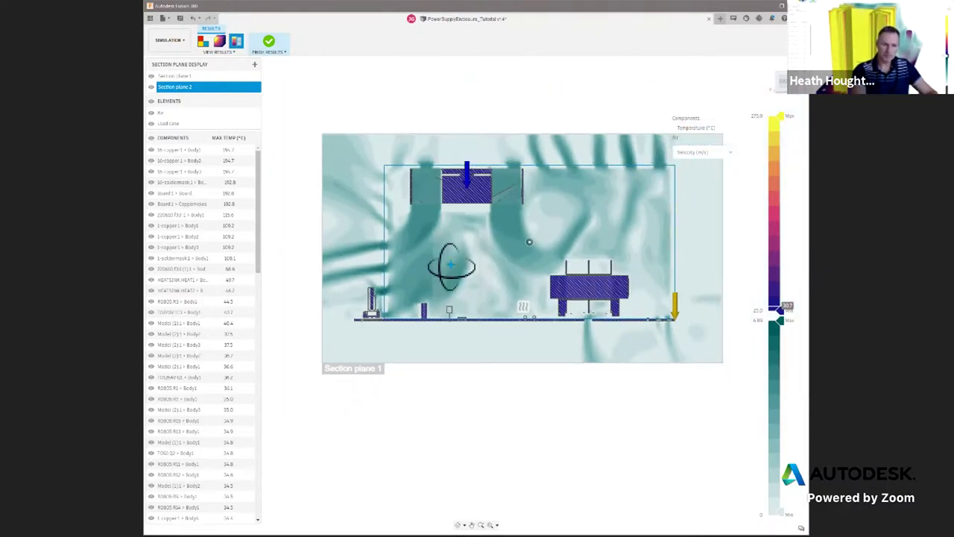
pyautogui.keyDown('shift'); pyautogui.moveTo(451, 266); pyautogui.dragTo(446, 283, button='middle'); pyautogui.keyUp('shift')
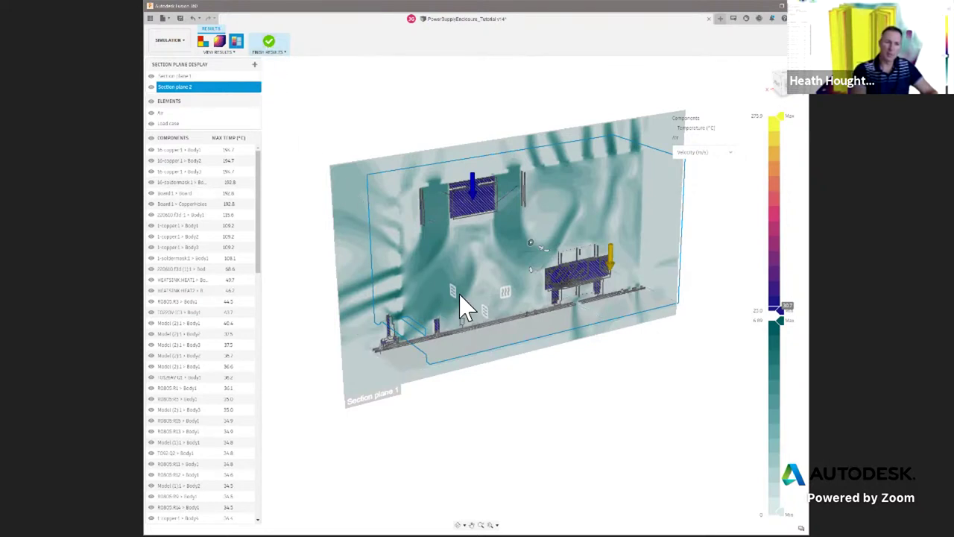
# - Return to the full 3D temperature results and hide the air and both heatsinks to expose the transistors on the board
pyautogui.click(219, 42)
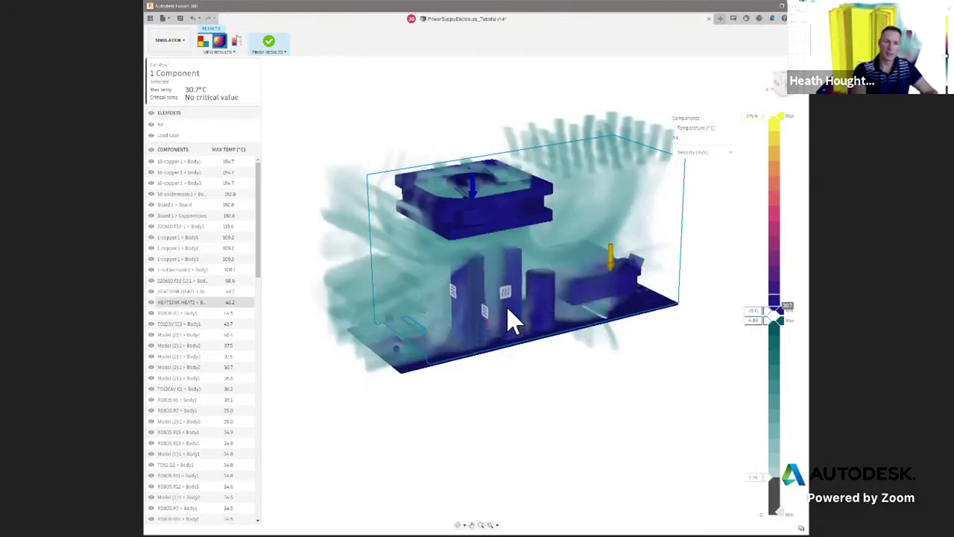
pyautogui.click(152, 124)
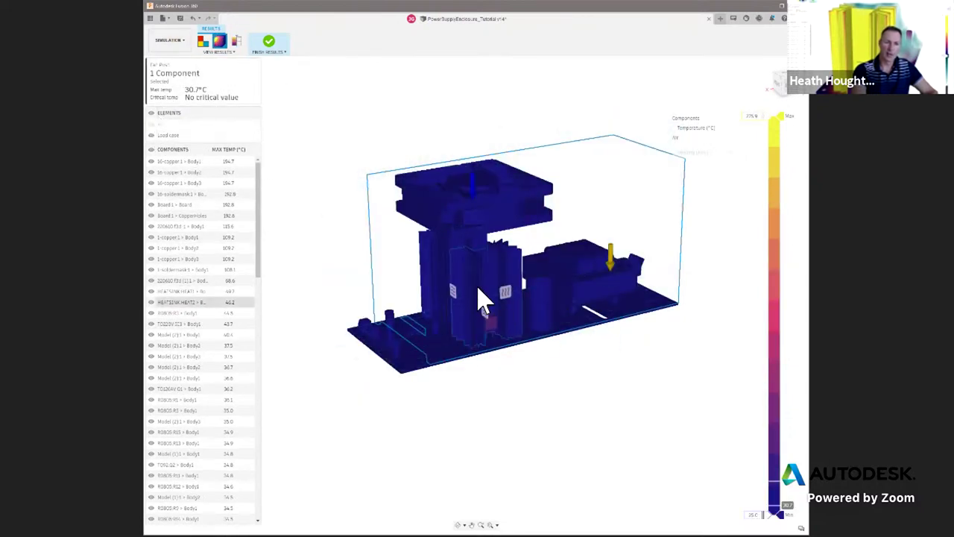
pyautogui.click(489, 306)
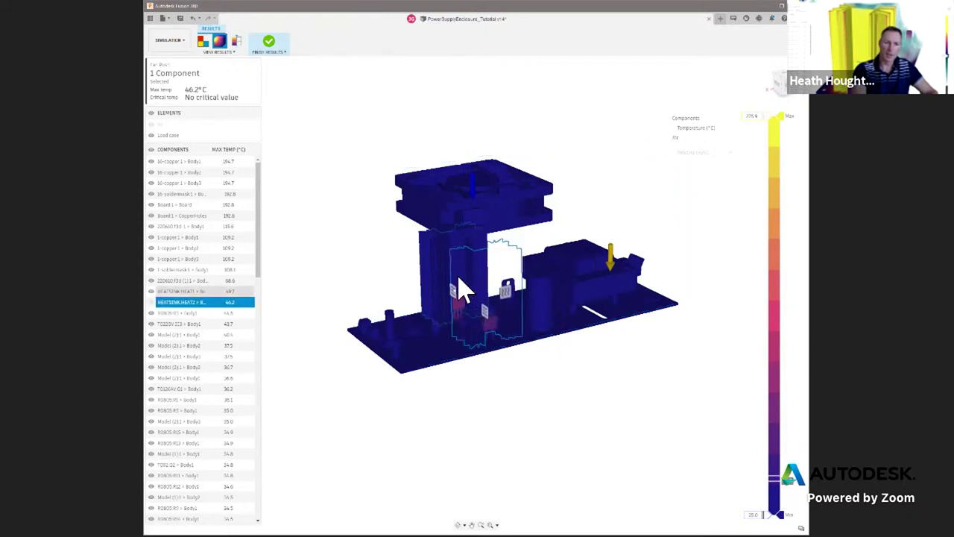
pyautogui.click(460, 291)
pyautogui.scroll(3, 462, 316)
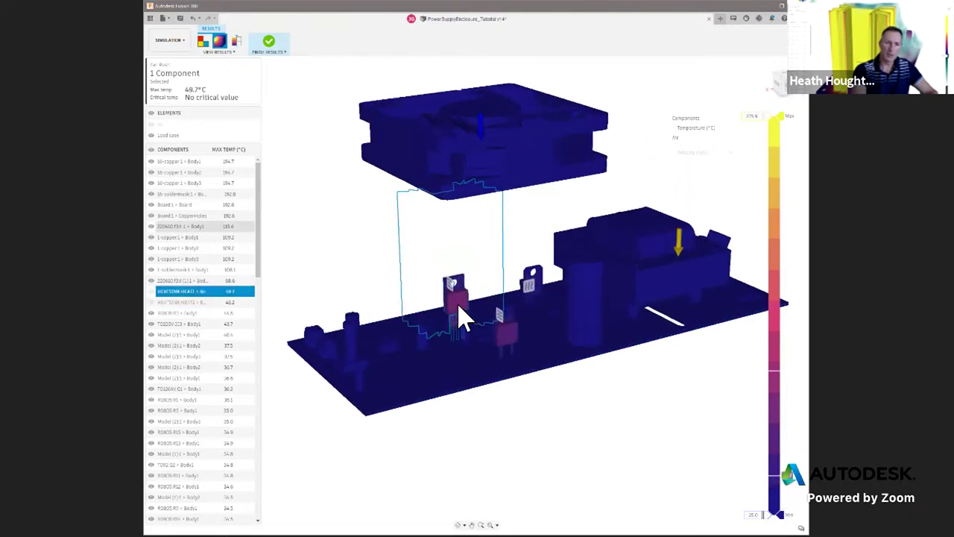
pyautogui.scroll(2, 460, 316)
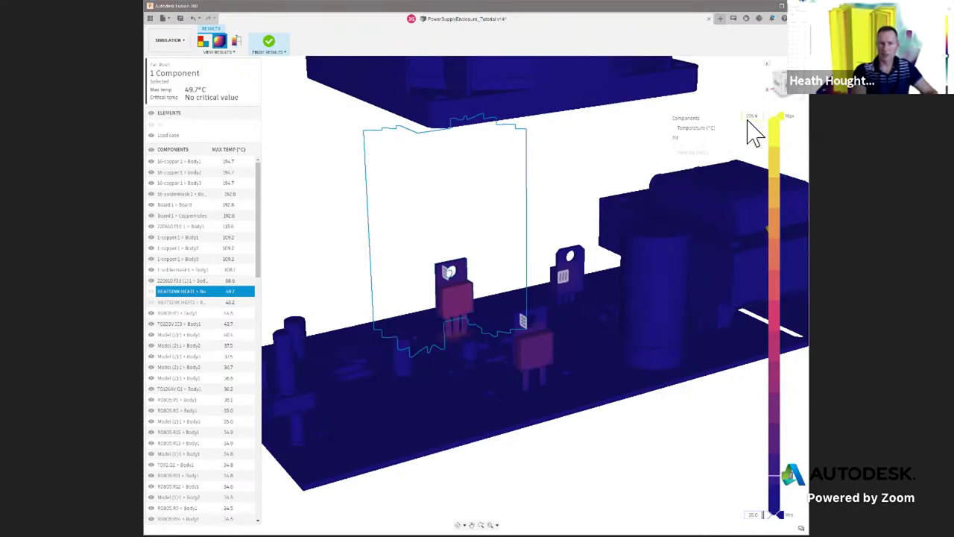
# - Examine the temperatures of the exposed transistors and of the hot transistor's leads beneath the board
pyautogui.scroll(-1, 522, 168)
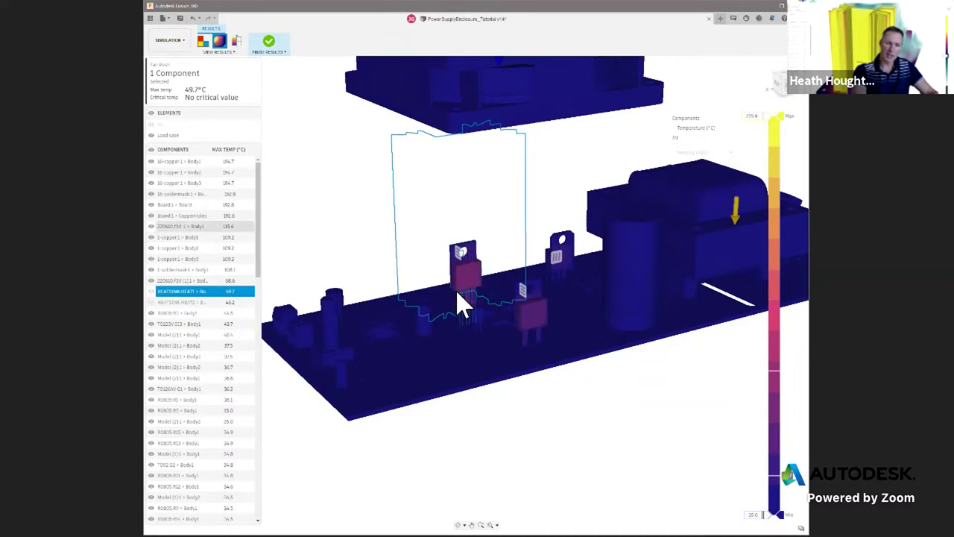
pyautogui.moveTo(459, 287)
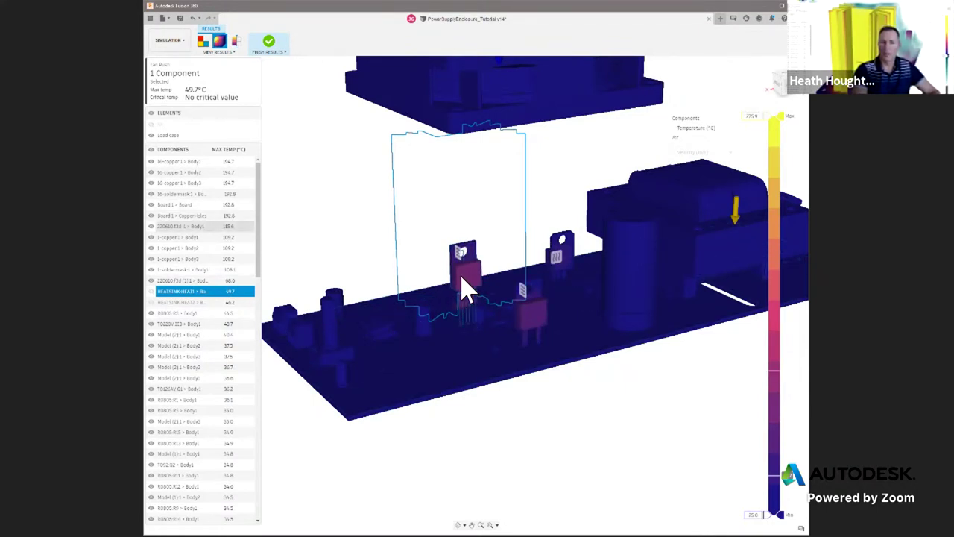
pyautogui.scroll(2, 466, 287)
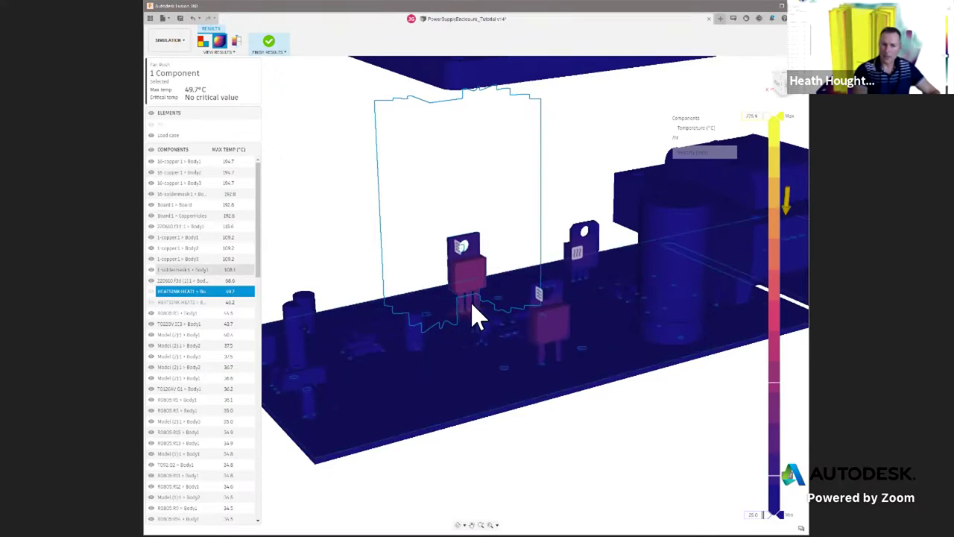
pyautogui.keyDown('shift'); pyautogui.moveTo(520, 304); pyautogui.dragTo(462, 304, button='middle'); pyautogui.keyUp('shift')
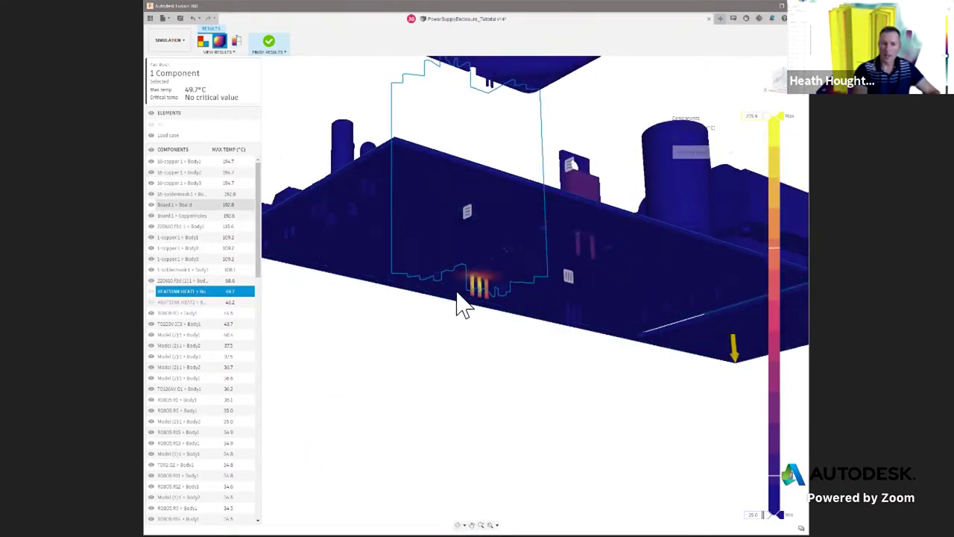
pyautogui.scroll(3, 471, 292)
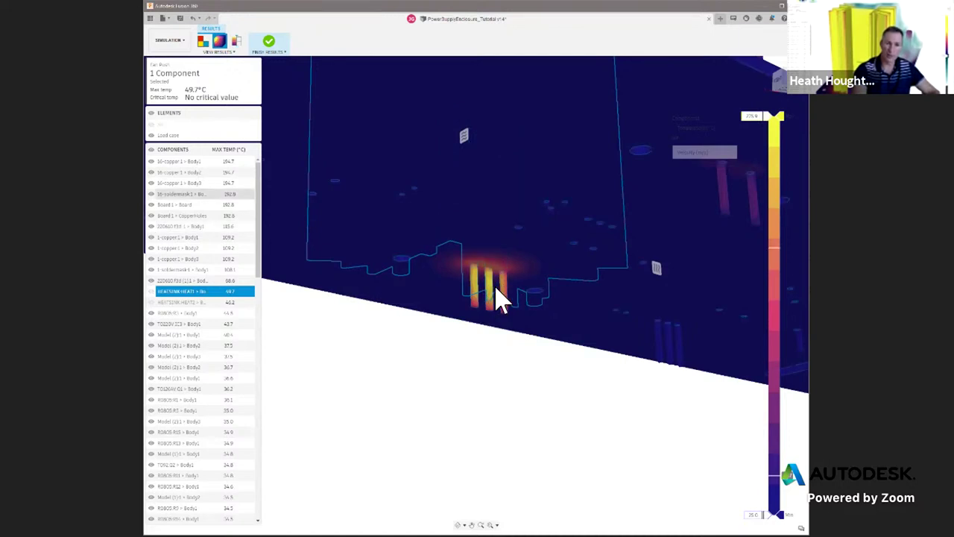
pyautogui.scroll(-5, 500, 292)
pyautogui.moveTo(536, 245)
pyautogui.keyDown('shift'); pyautogui.mouseDown(button='middle')
pyautogui.moveTo(549, 273)
pyautogui.moveTo(536, 261)
pyautogui.mouseUp(button='middle'); pyautogui.keyUp('shift')
# - Read the component temperature, critical temperature and risk of the hottest transistor
pyautogui.scroll(3, 466, 167)
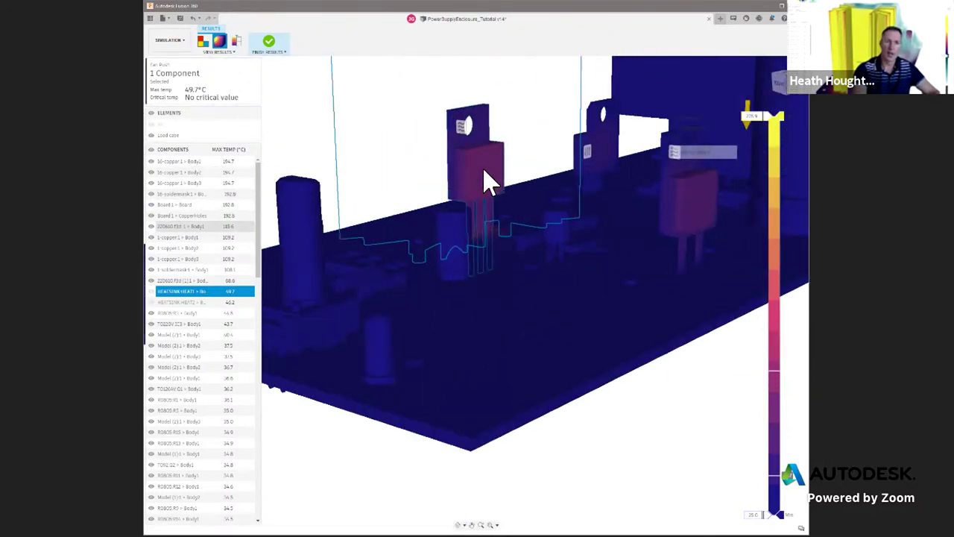
pyautogui.moveTo(485, 195)
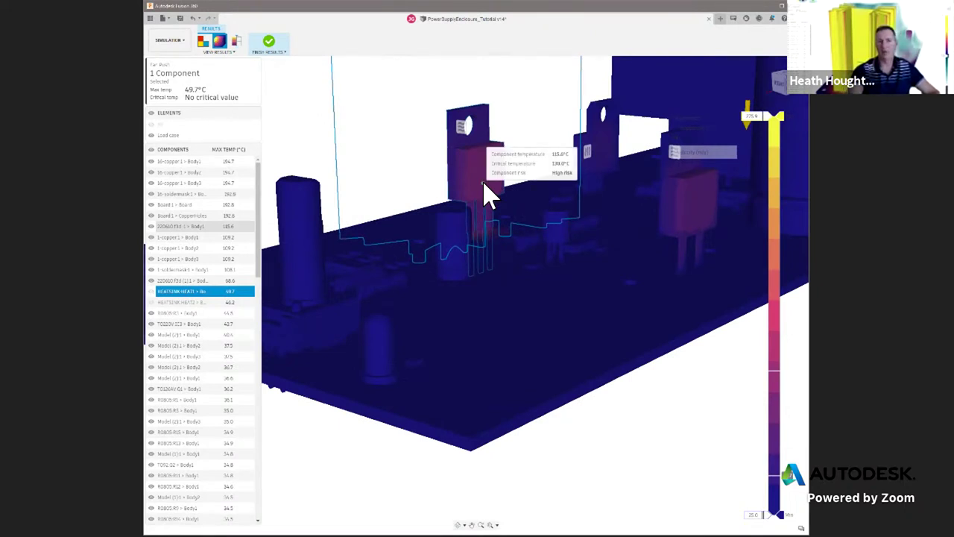
pyautogui.moveTo(503, 216)
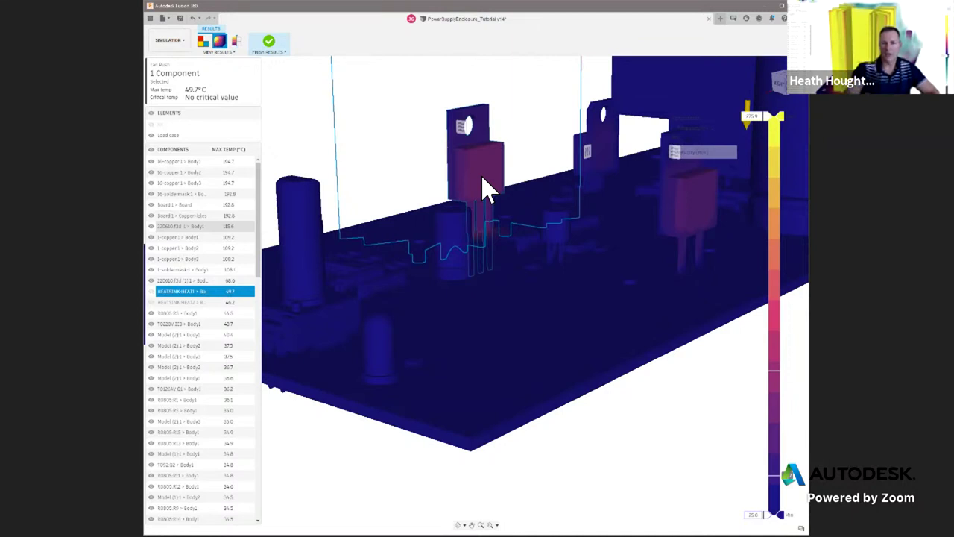
pyautogui.scroll(-1, 484, 189)
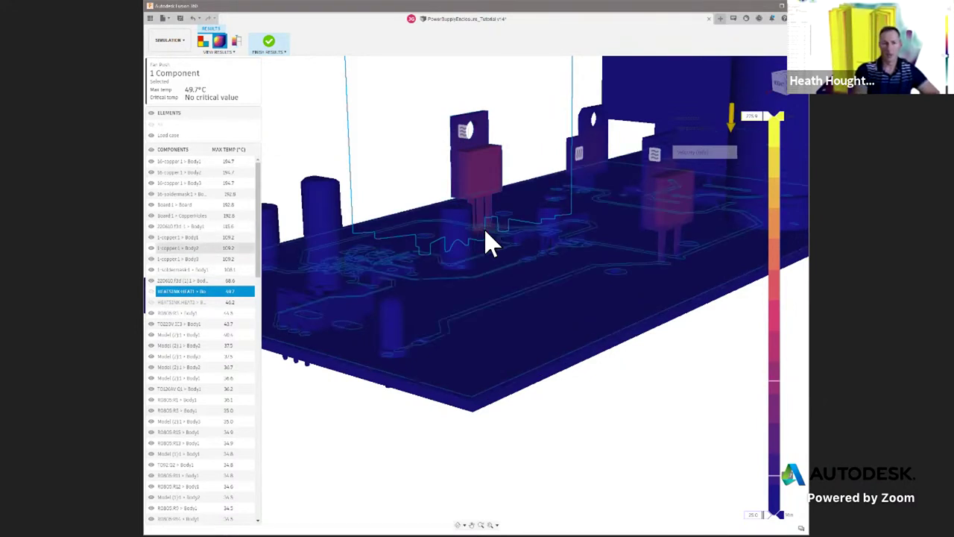
pyautogui.scroll(-2, 488, 224)
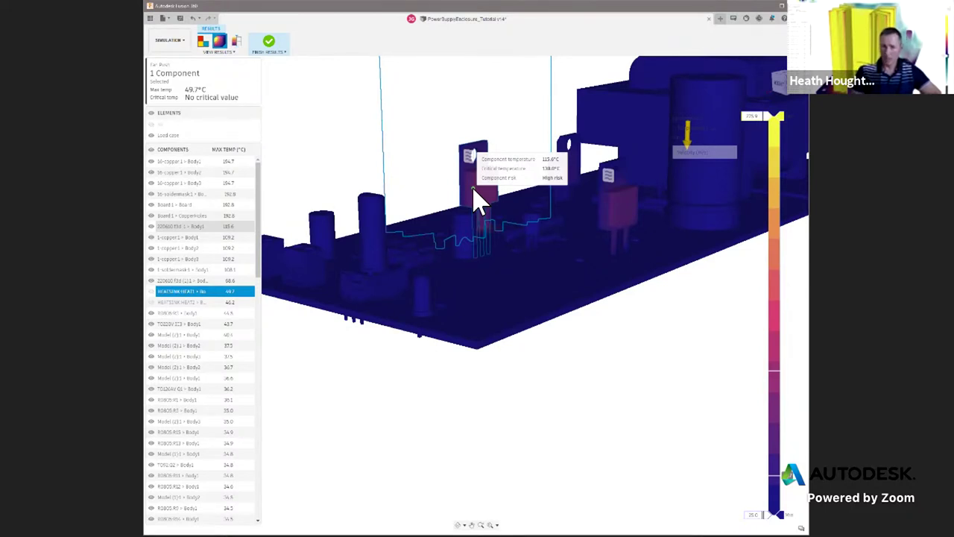
# - Show the air velocity and both heatsinks again in the 3D results and view the assembly from the side
pyautogui.click(152, 124)
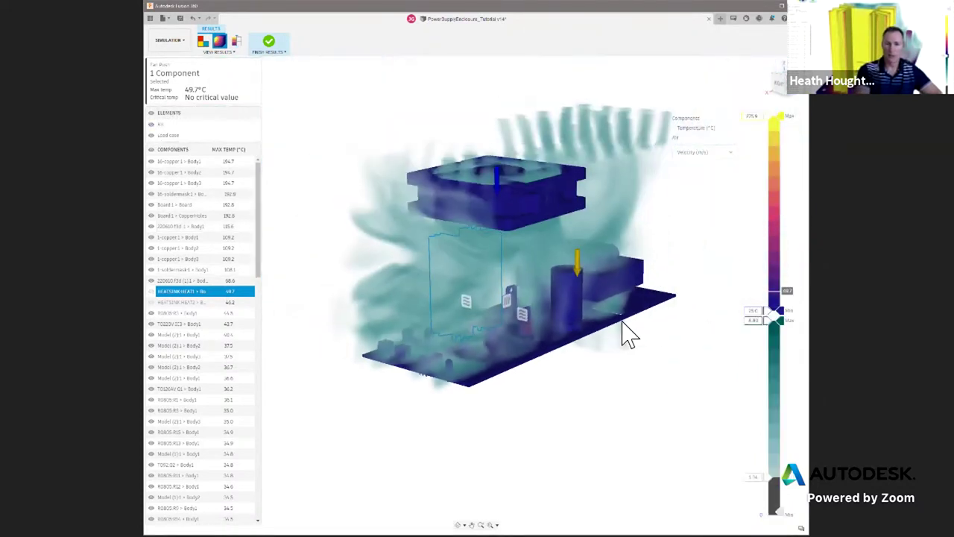
pyautogui.click(795, 97)
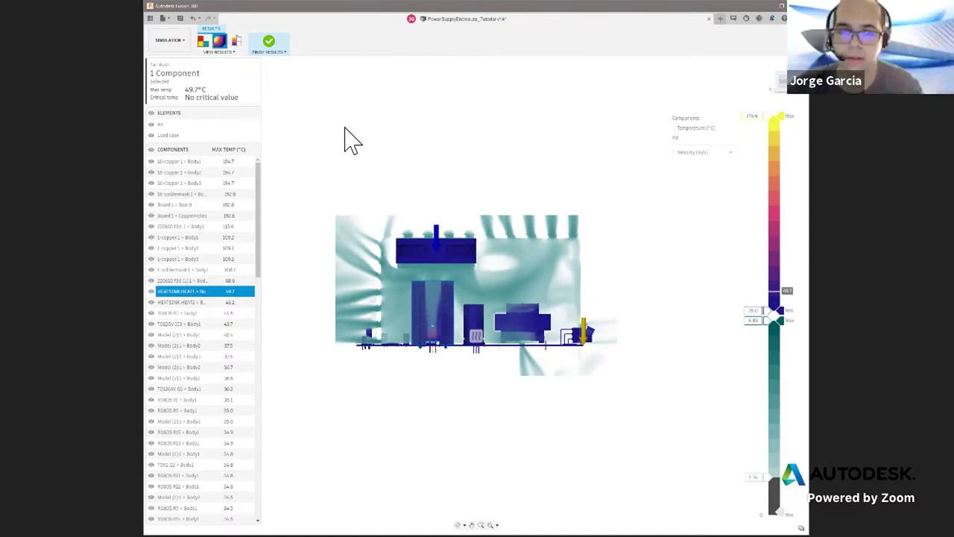
pyautogui.click(270, 54)
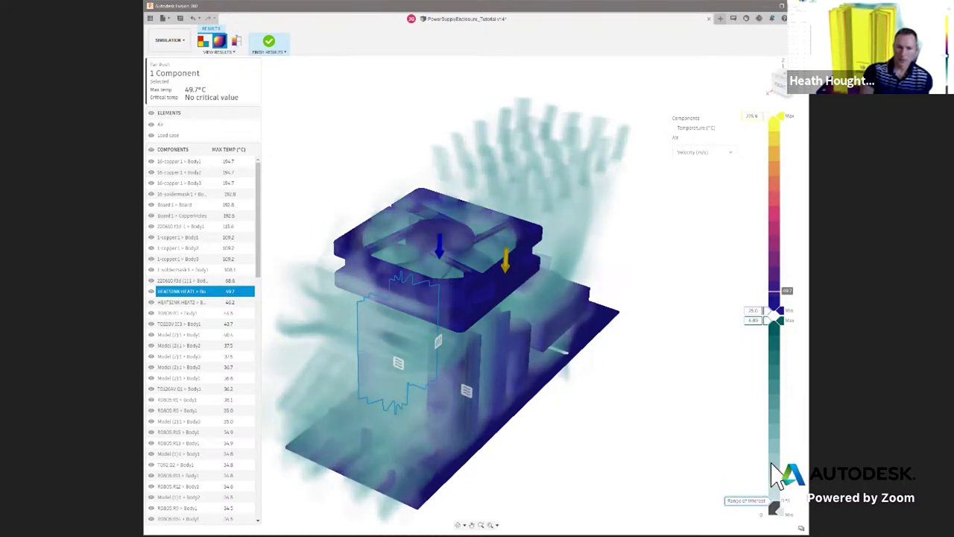
# - Raise the lower air velocity limit to about 2.12 m/s and examine the faster airflow around the fan and heatsinks
pyautogui.moveTo(775, 473); pyautogui.dragTo(779, 455)
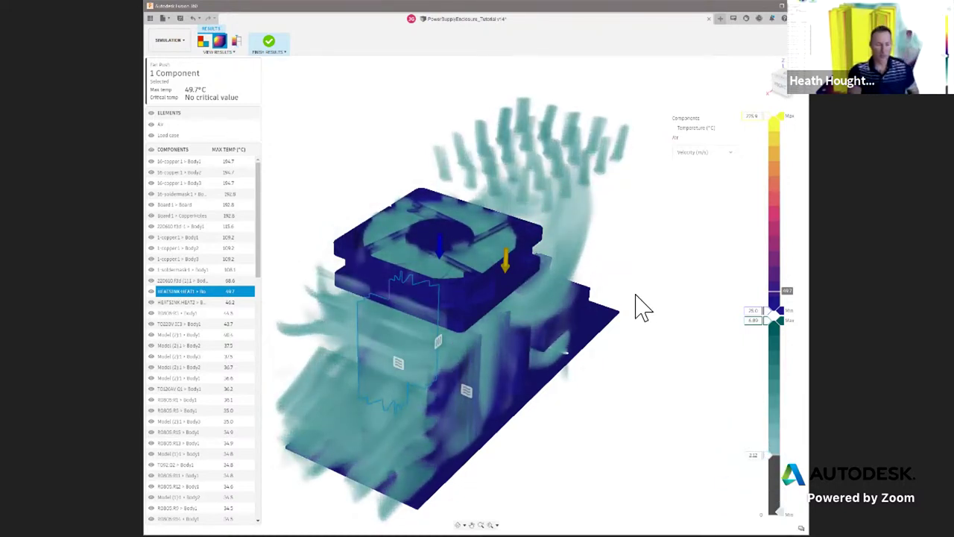
pyautogui.scroll(-3, 638, 274)
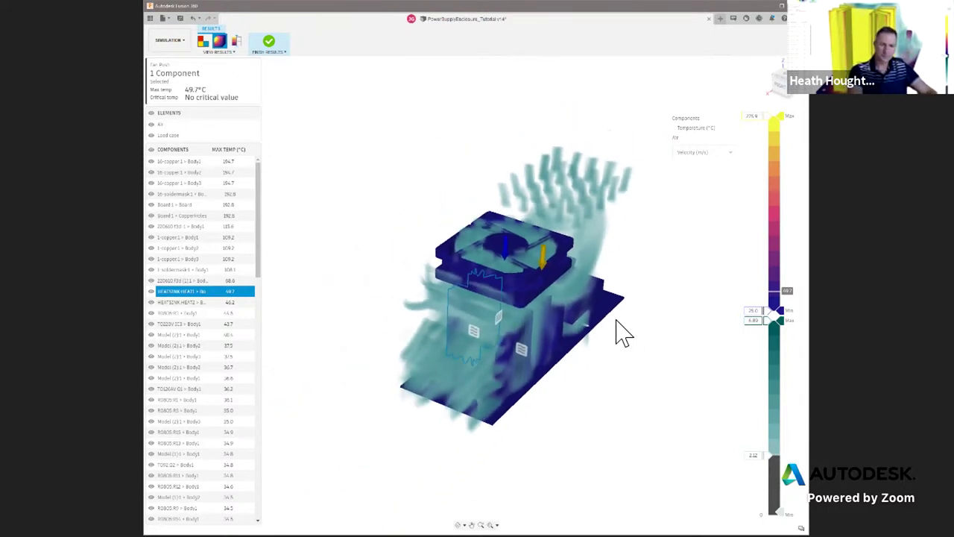
pyautogui.keyDown('shift'); pyautogui.moveTo(617, 328); pyautogui.dragTo(585, 321, button='middle'); pyautogui.keyUp('shift')
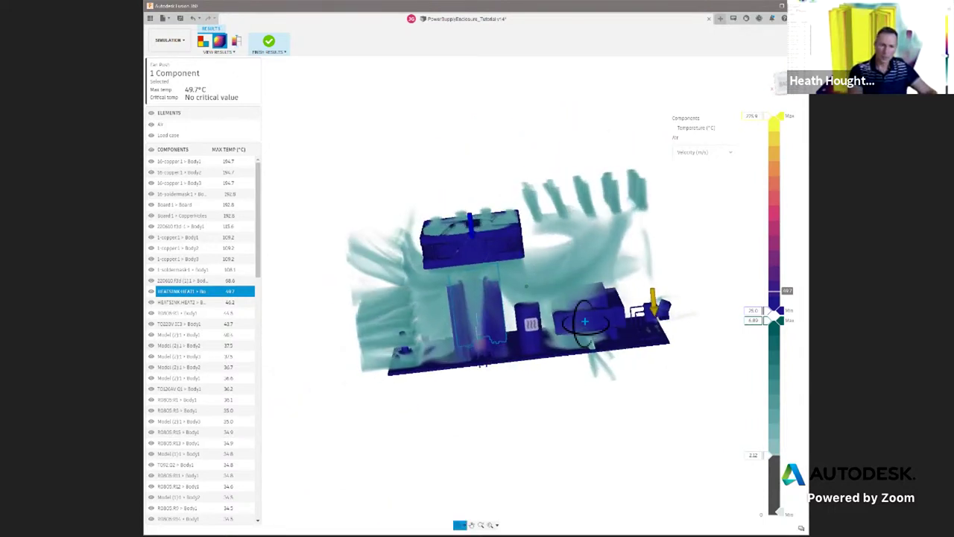
# - Switch the air display from velocity to temperature and clear the heatsink selection
pyautogui.click(723, 153)
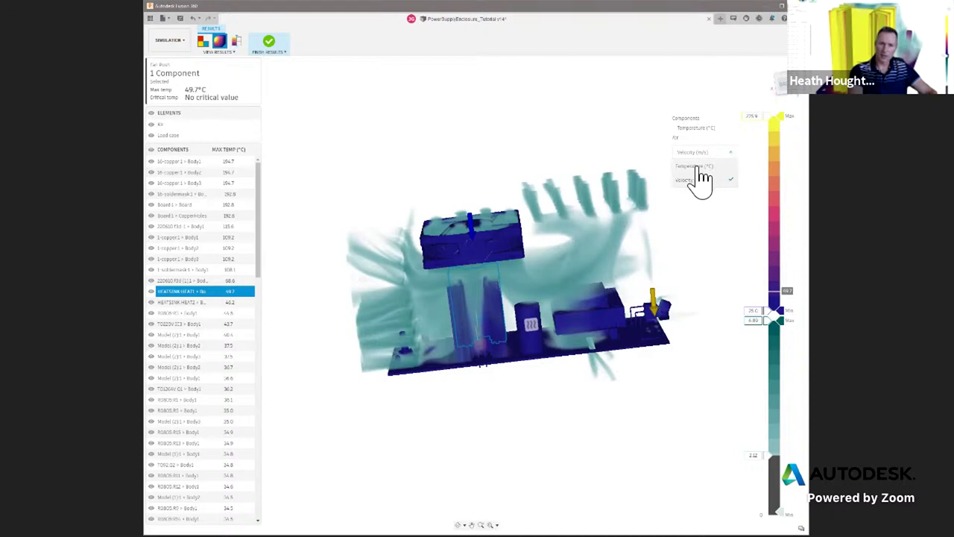
pyautogui.click(697, 167)
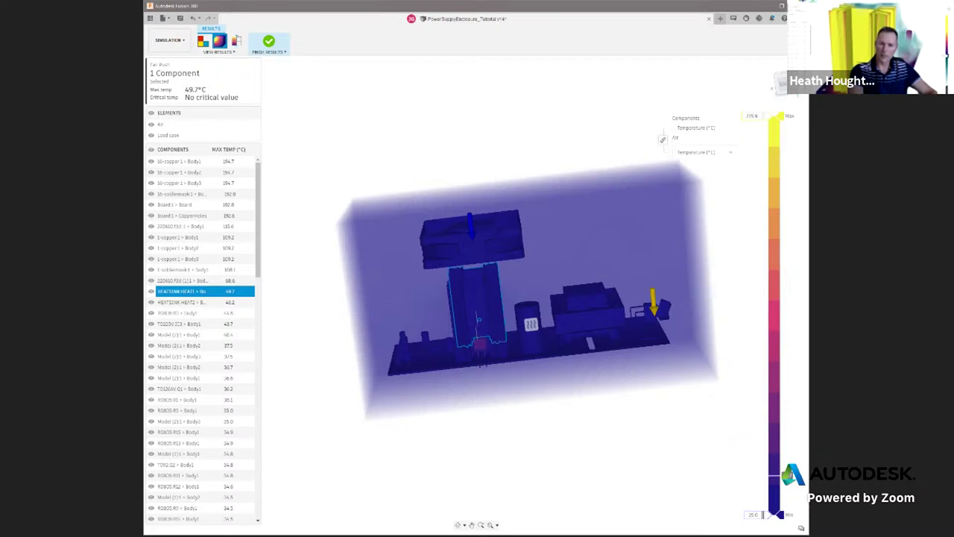
pyautogui.moveTo(779, 515)
pyautogui.mouseDown()
pyautogui.moveTo(777, 422)
pyautogui.moveTo(779, 514)
pyautogui.mouseUp()
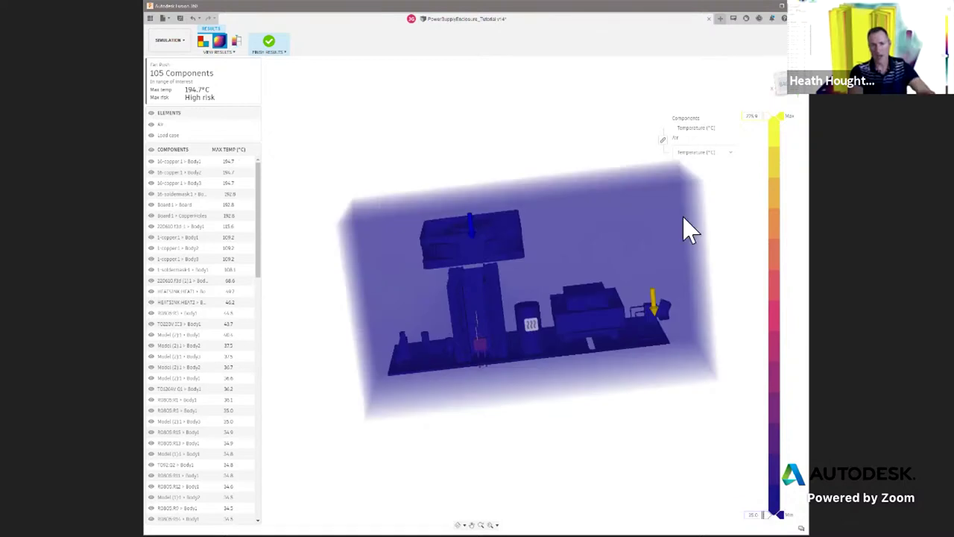
# - Unlink the air temperature legend from the component legend and raise the air's lower limit slightly above its minimum
pyautogui.click(662, 140)
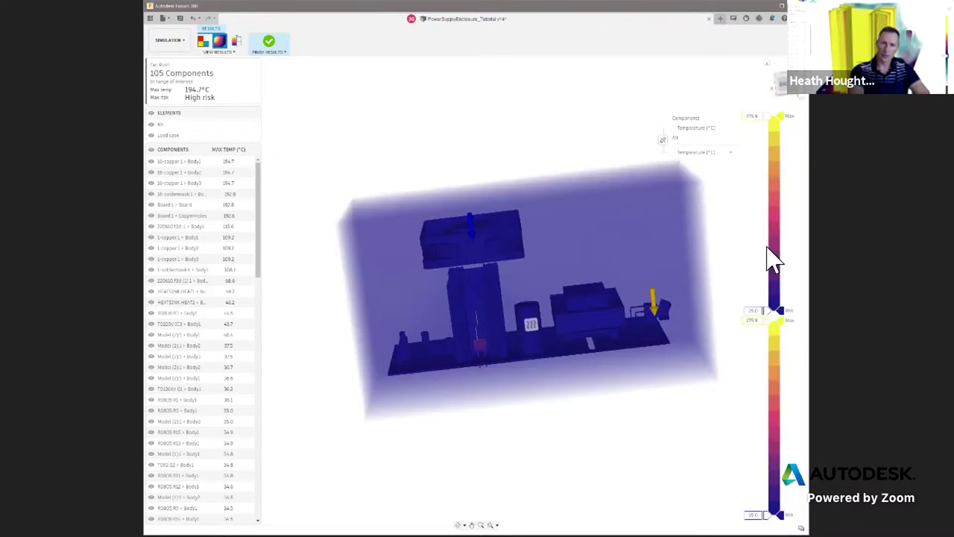
pyautogui.moveTo(779, 514); pyautogui.dragTo(779, 515)
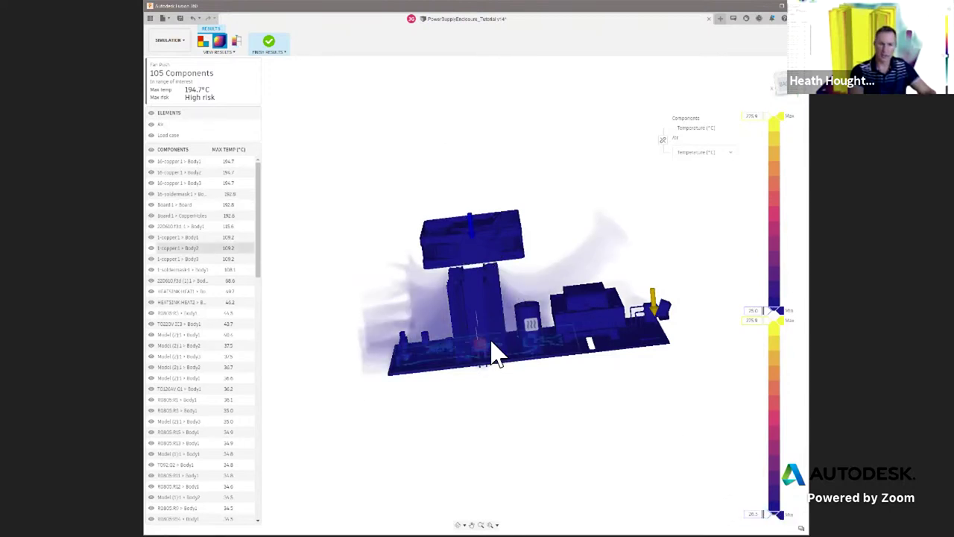
pyautogui.keyDown('shift'); pyautogui.moveTo(496, 351); pyautogui.dragTo(494, 292, button='middle'); pyautogui.keyUp('shift')
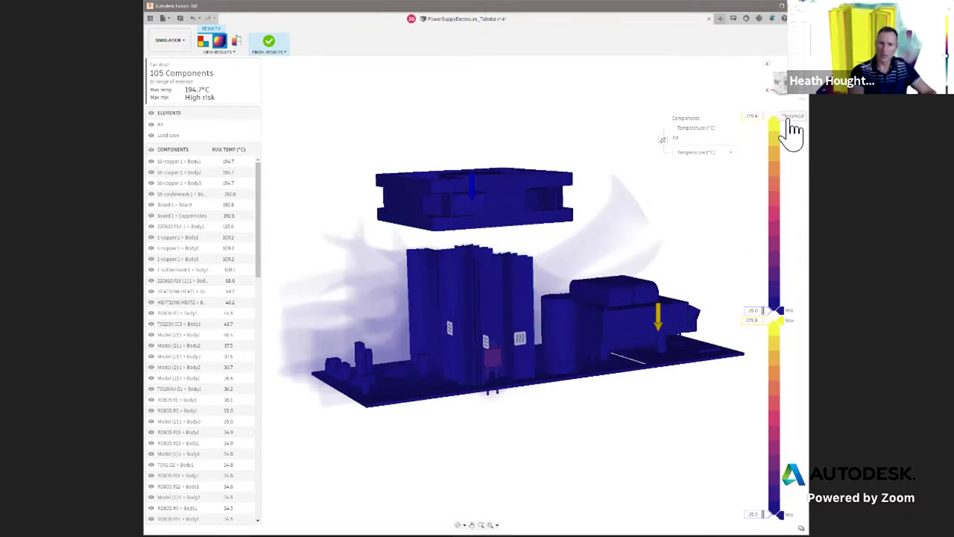
# - Lower the upper colour thresholds of the component and air temperature legends to near the bottom of their ranges
pyautogui.moveTo(788, 140); pyautogui.dragTo(794, 296)
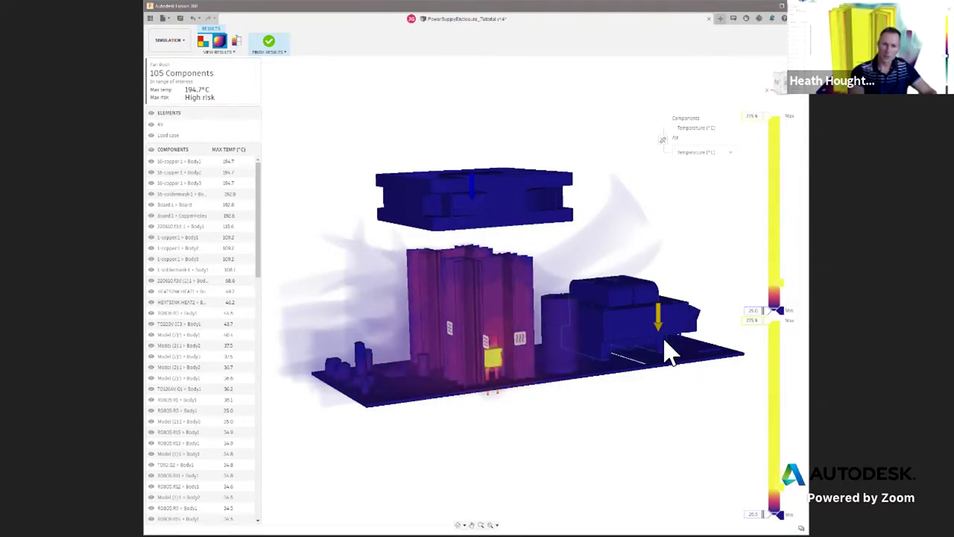
pyautogui.moveTo(666, 348)
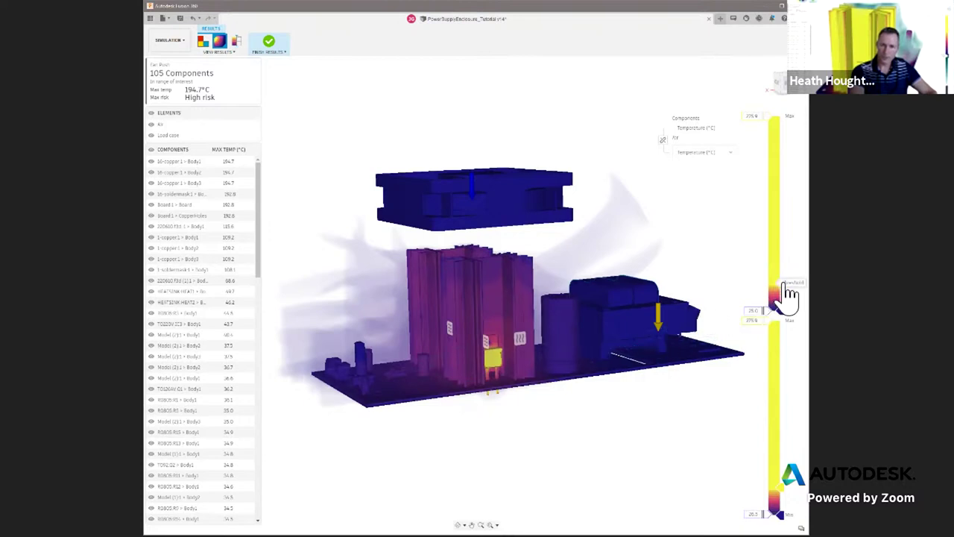
# - Examine the temperatures of the heatsinks, the hot components mounted on them and the surrounding air up close and from an angle
pyautogui.moveTo(788, 293); pyautogui.dragTo(781, 309)
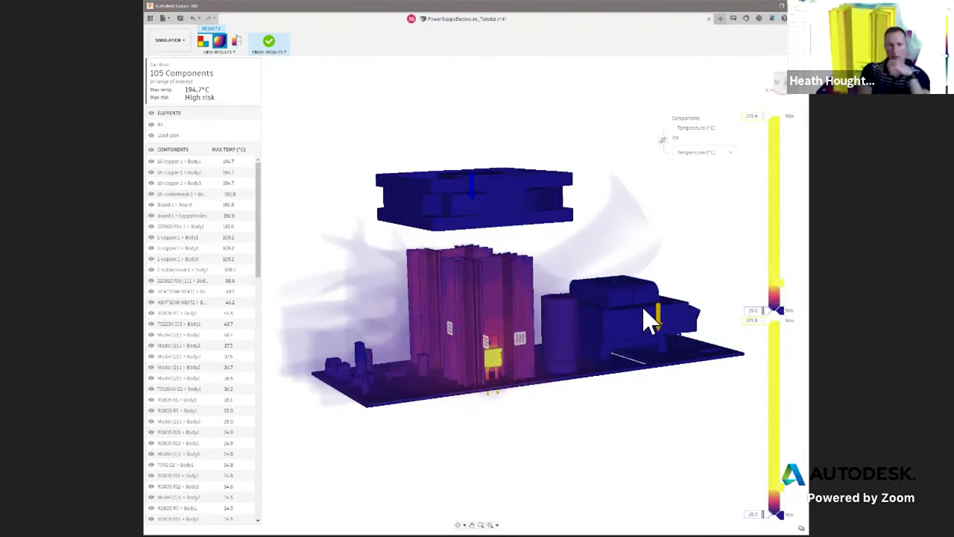
pyautogui.scroll(3, 477, 360)
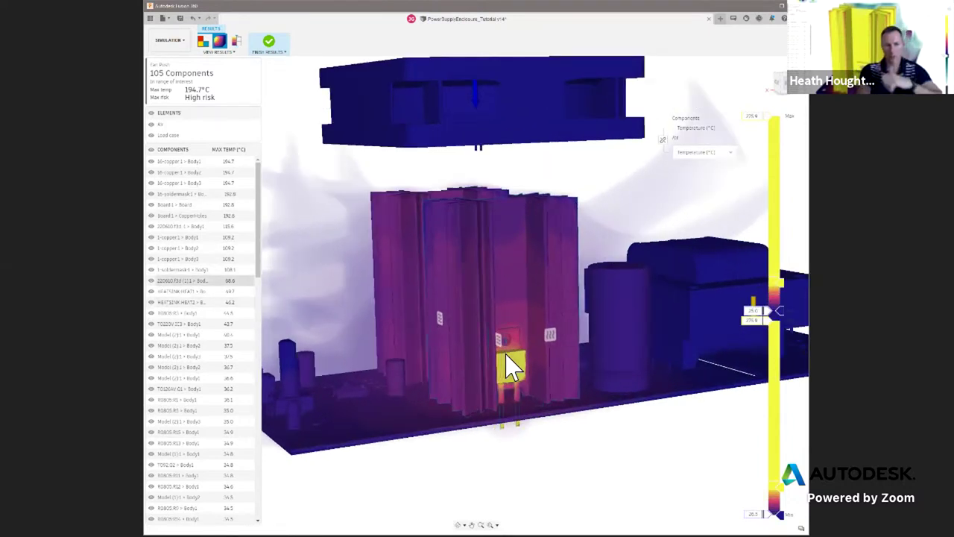
pyautogui.scroll(-2, 503, 380)
pyautogui.keyDown('shift'); pyautogui.moveTo(503, 380); pyautogui.dragTo(579, 413, button='middle'); pyautogui.keyUp('shift')
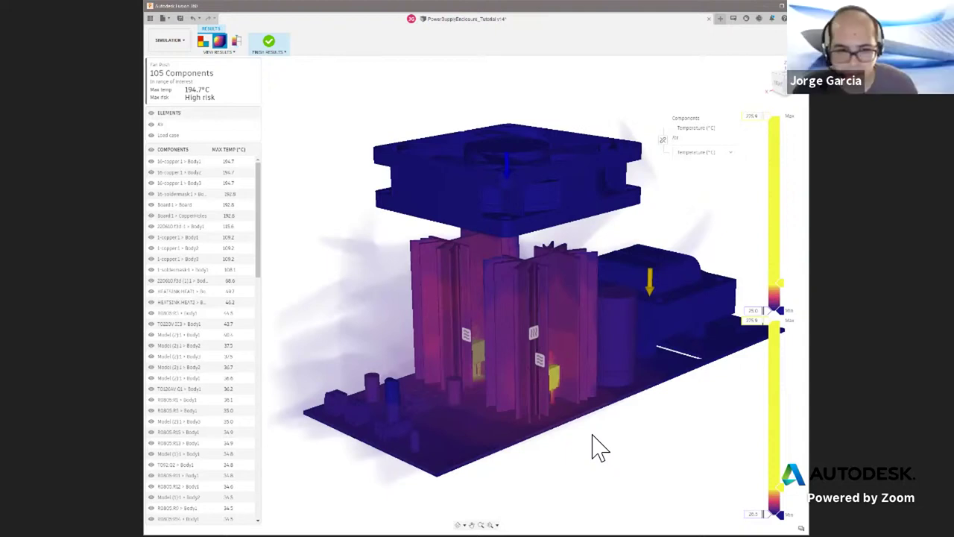
# - Show the board and fan in a straight side view and switch the air display from temperature to velocity
pyautogui.click(796, 101)
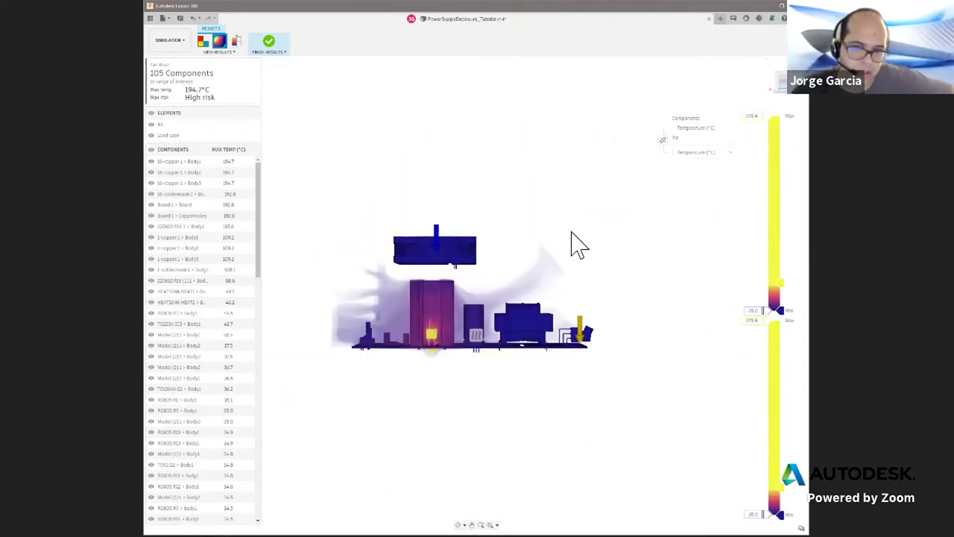
pyautogui.scroll(3, 369, 339)
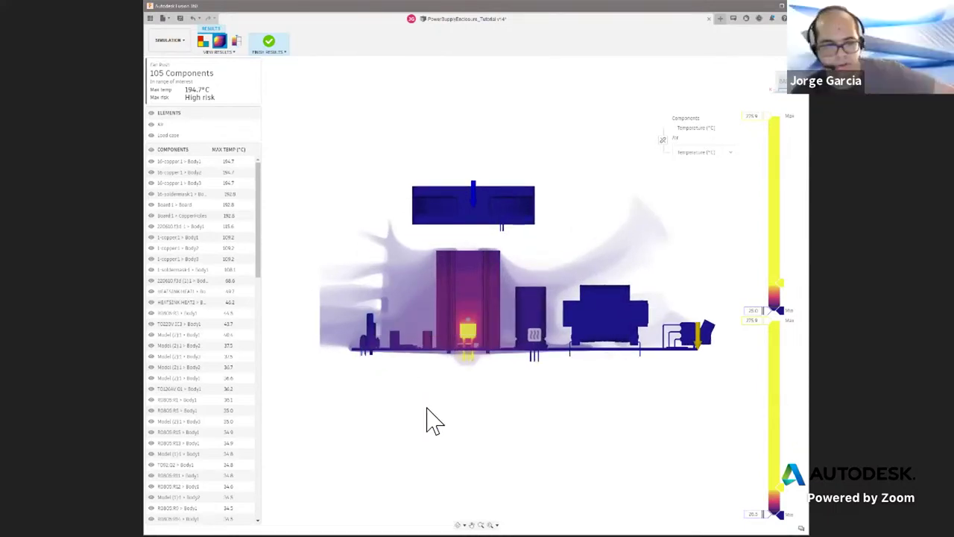
pyautogui.click(734, 154)
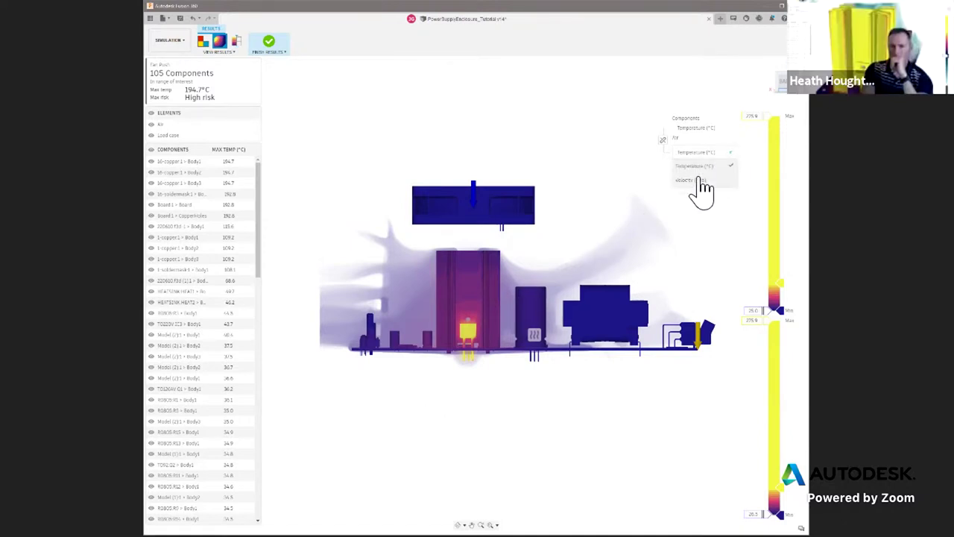
pyautogui.click(694, 180)
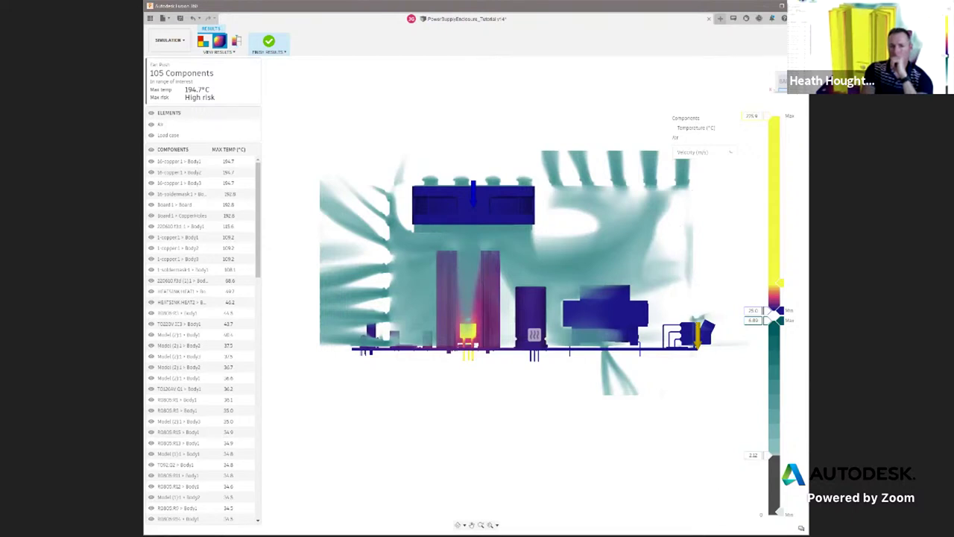